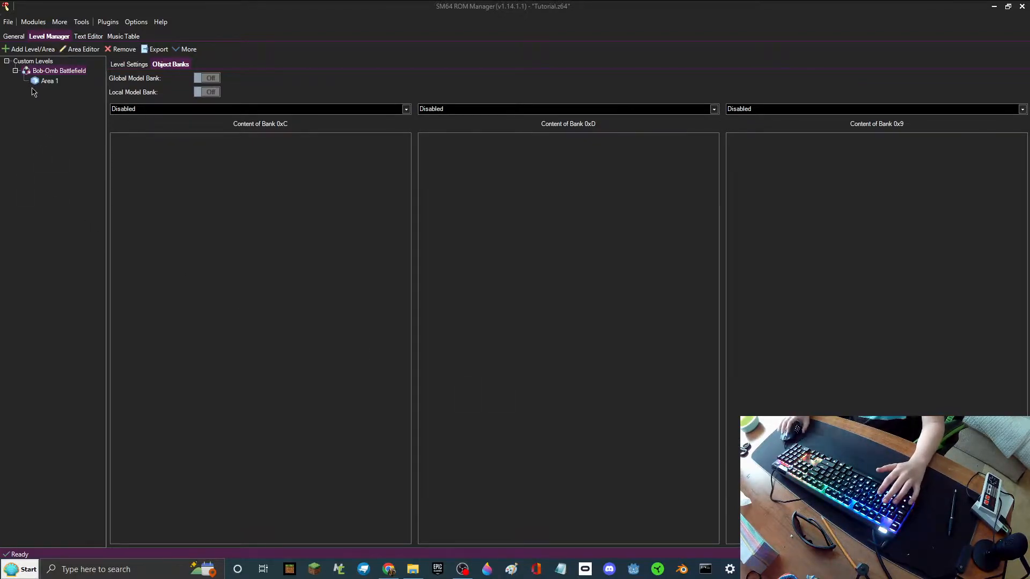
Step: Add a second area to the Bob-Omb Battlefield level
click(31, 52)
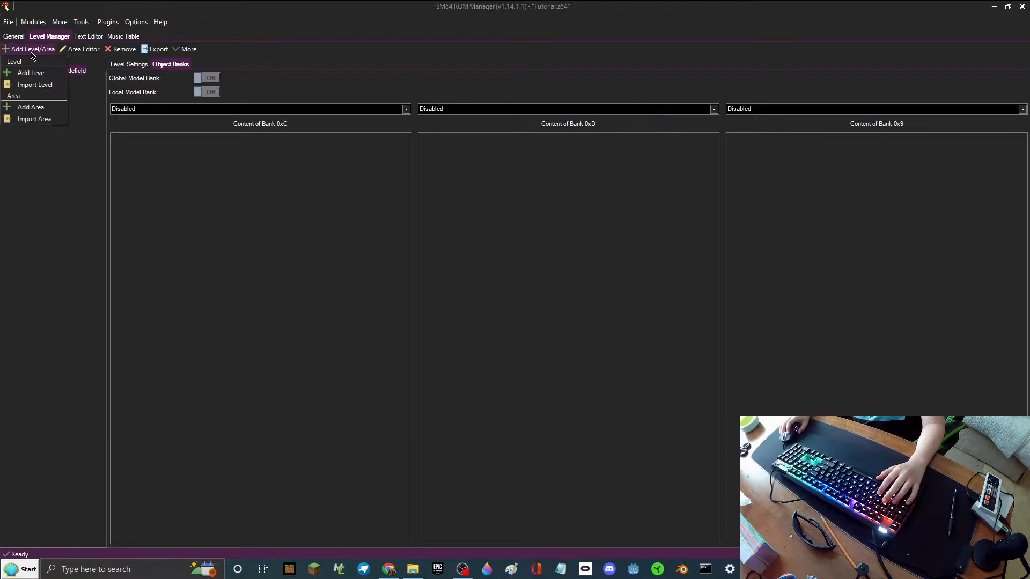
click(37, 107)
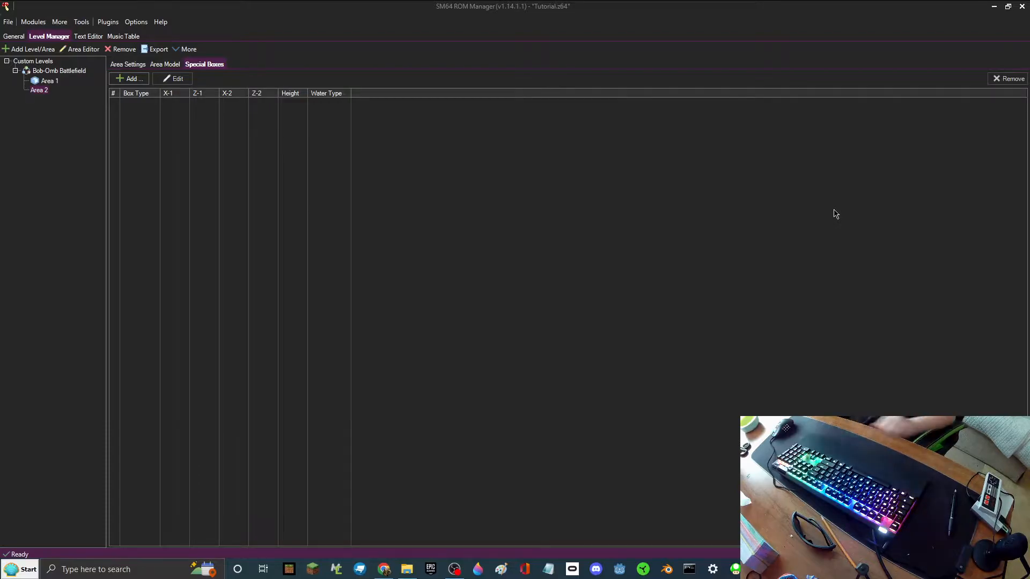
Step: Move Area 2's Mario Start 1 warp onto the wooden platform at about X -1983, Z -1581, dropped to the nearest ground, and close the editor
click(70, 54)
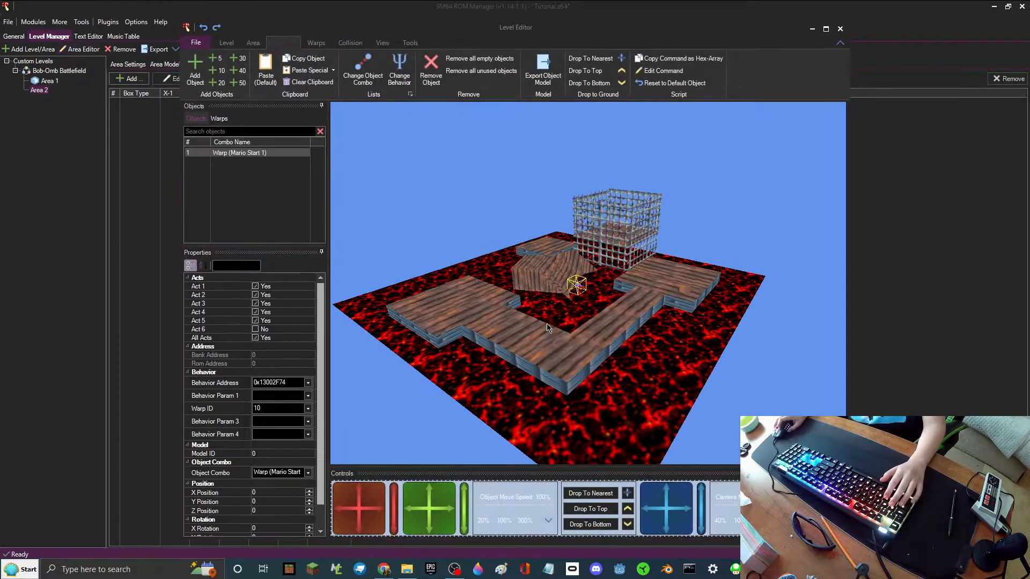
key(w)
drag(555, 341, 380, 494)
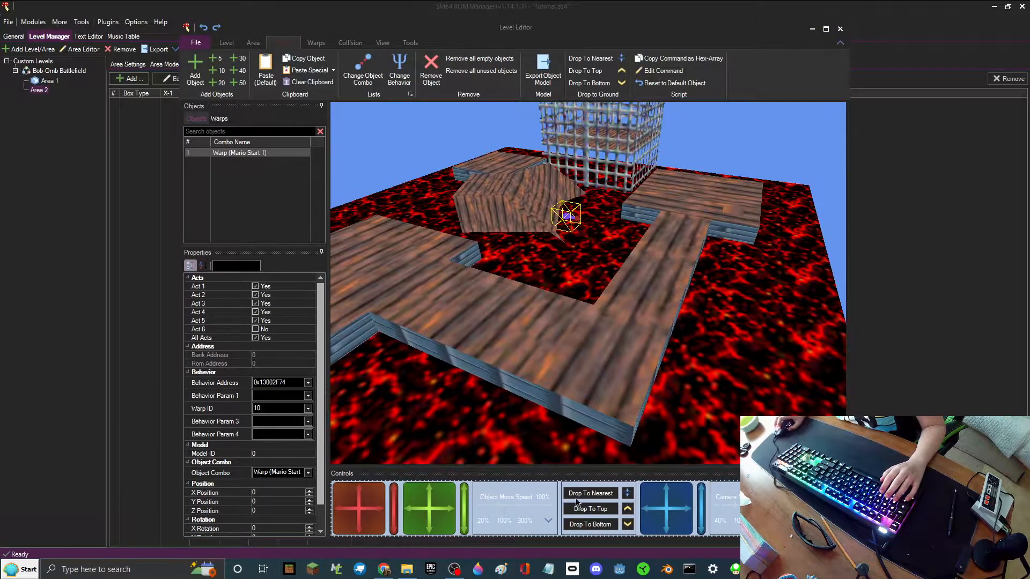
click(627, 493)
drag(379, 544, 327, 493)
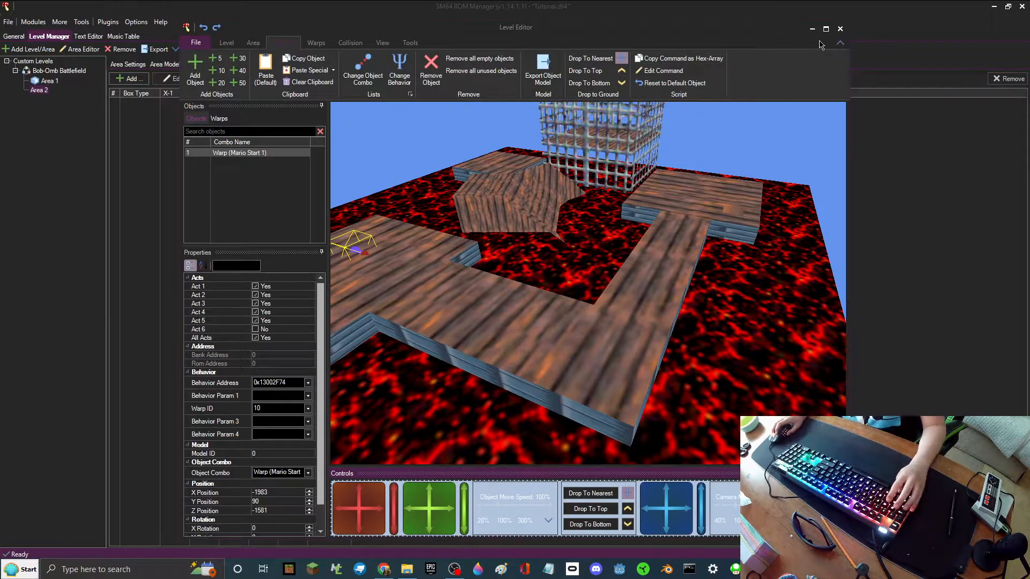
click(839, 28)
Step: Examine the Area 1 layout in the level editor, and close it
click(79, 48)
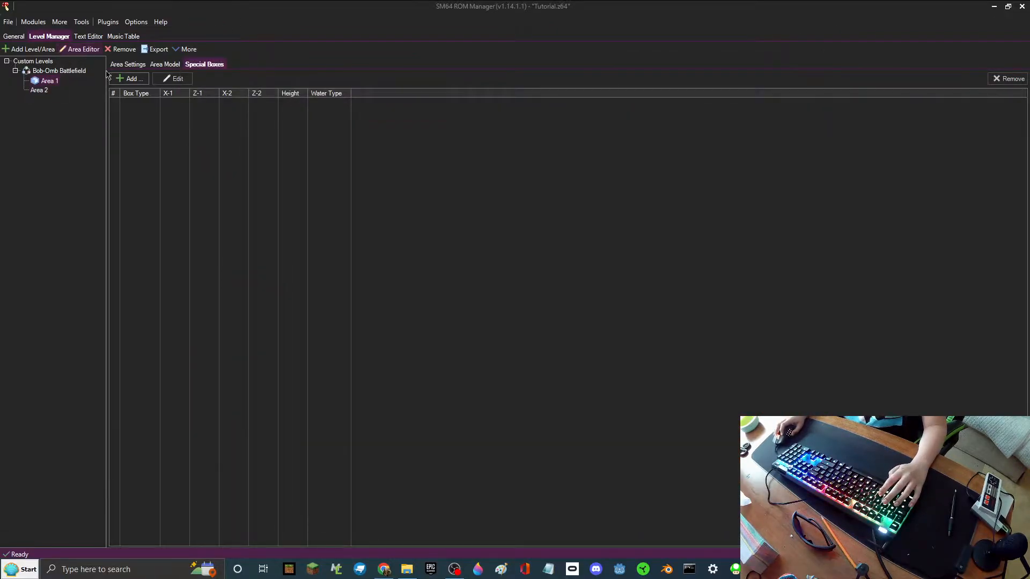
drag(571, 323, 649, 300)
key(w)
key(a)
key(w)
key(w)
key(s)
click(840, 29)
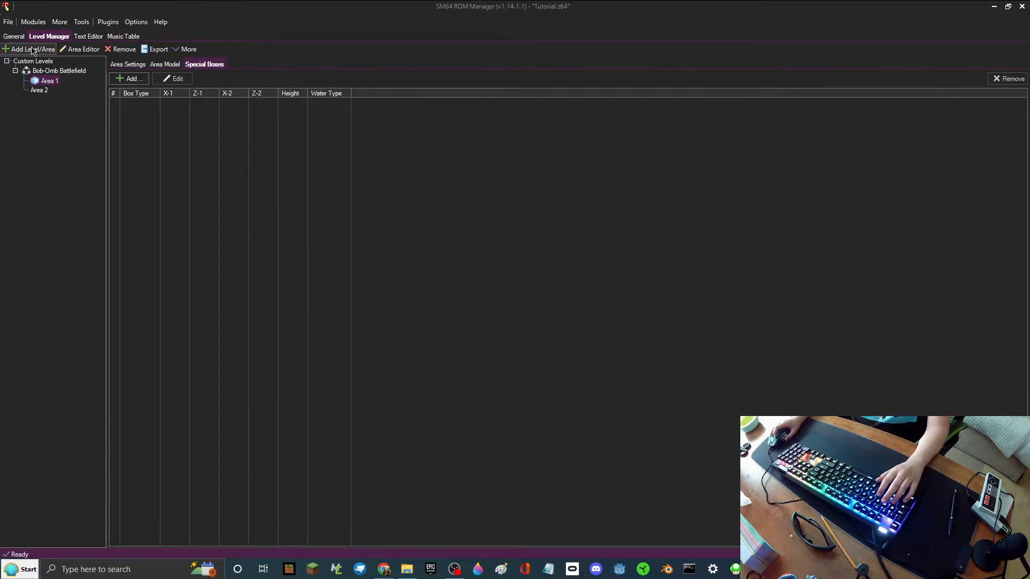
Step: Open Area 1 for editing and add a new object with the Warp Pipe combo
click(79, 49)
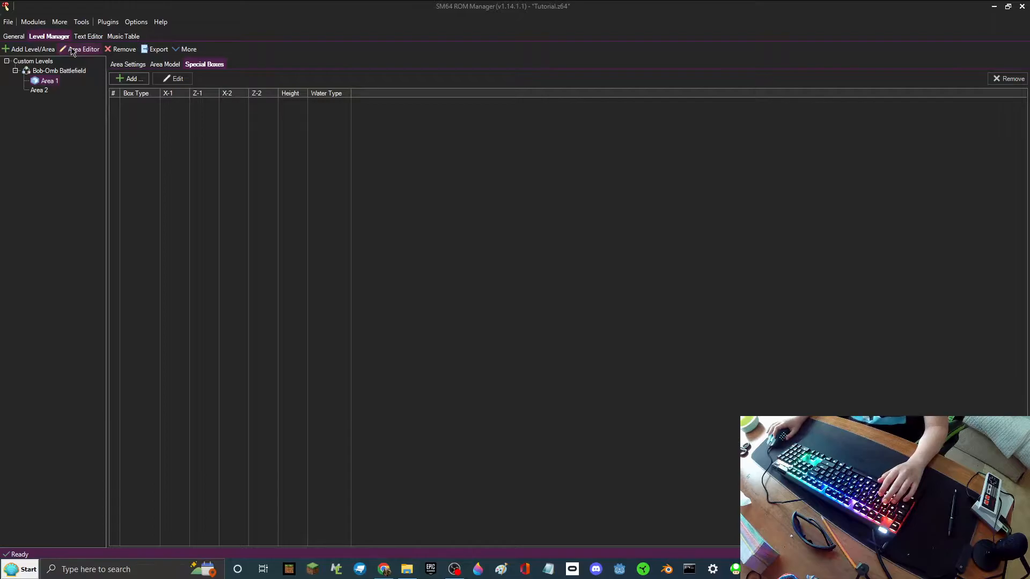
key(w)
key(d)
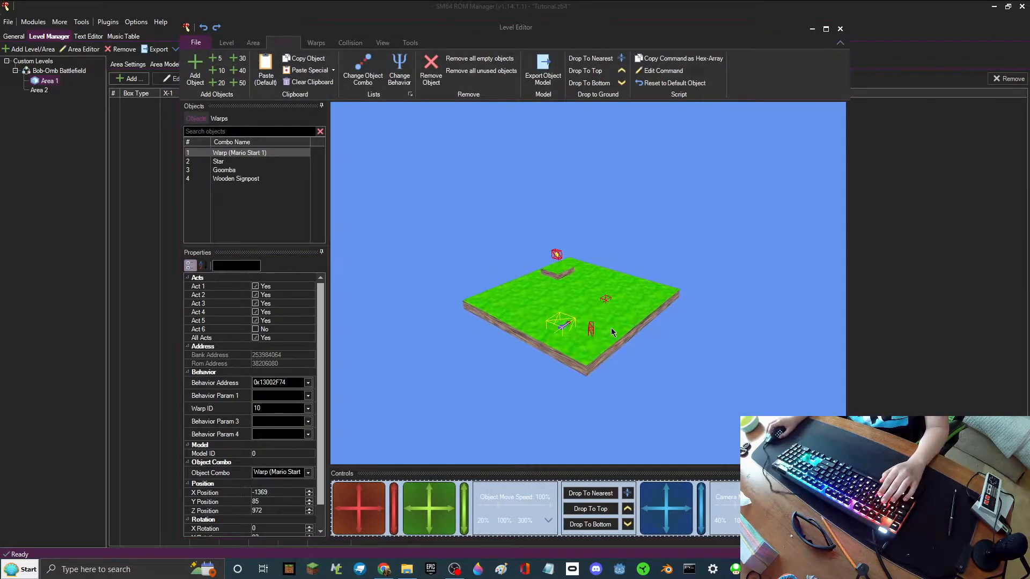
key(w)
key(a)
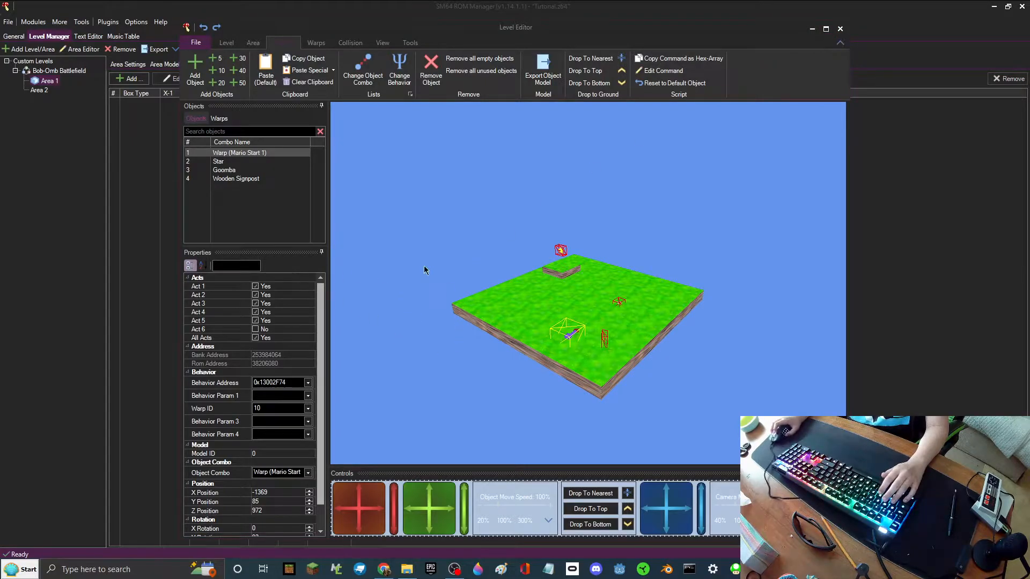
click(197, 67)
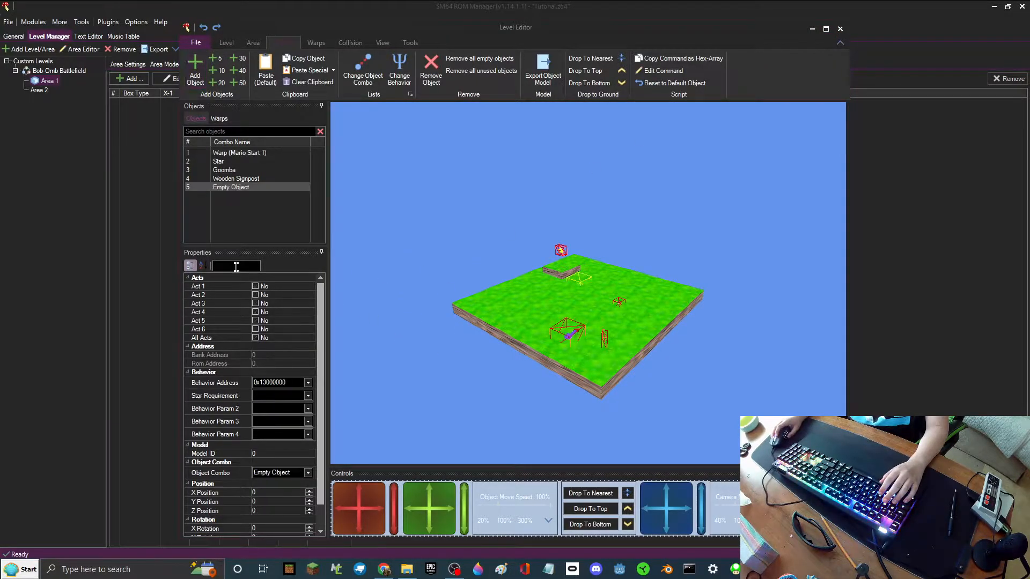
click(289, 473)
key(w)
key(w)
key(w)
key(w)
key(w)
key(w)
key(w)
key(w)
key(w)
key(w)
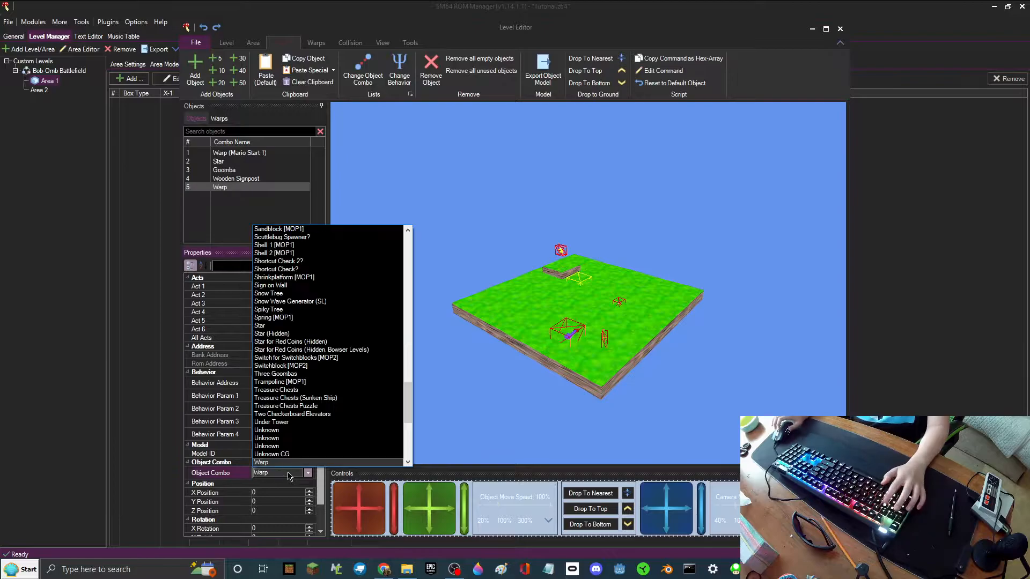
key(w)
key(w)
key(w)
key(w)
key(w)
key(w)
key(w)
key(w)
key(w)
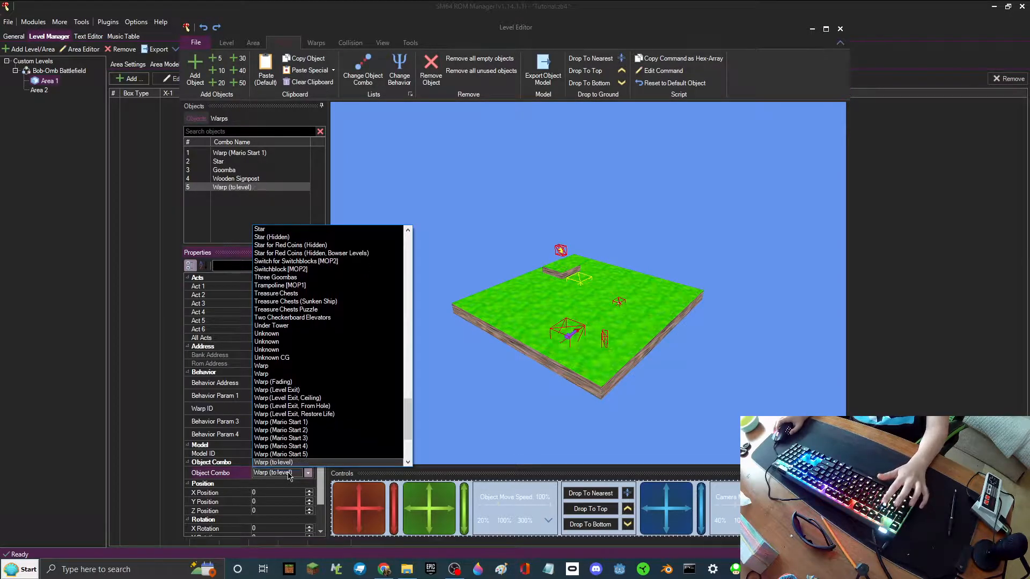
key(Up)
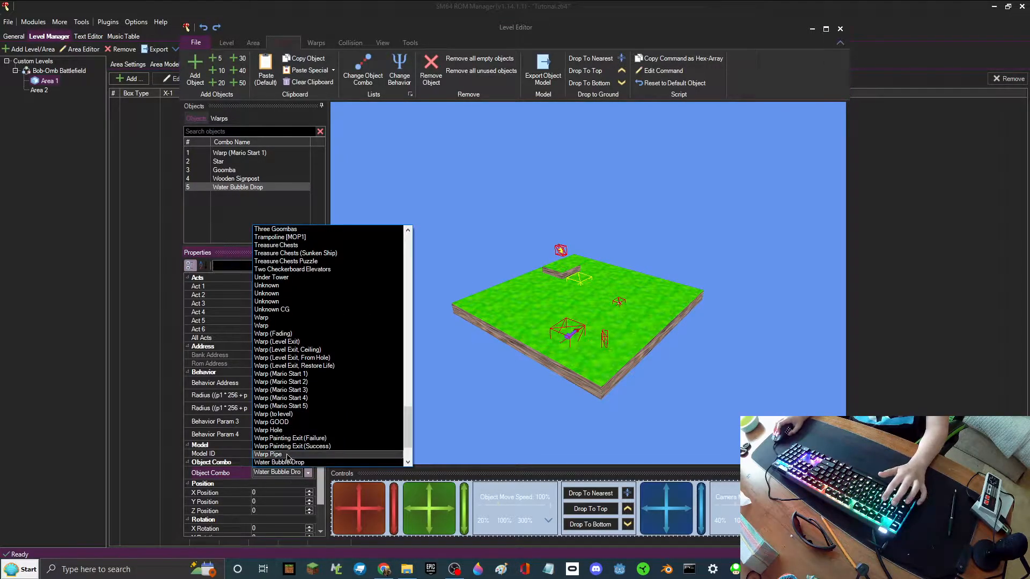
key(Return)
Step: Position the warp pipe on the grass at about X 159, Z 293 and drop it to the nearest ground
click(603, 493)
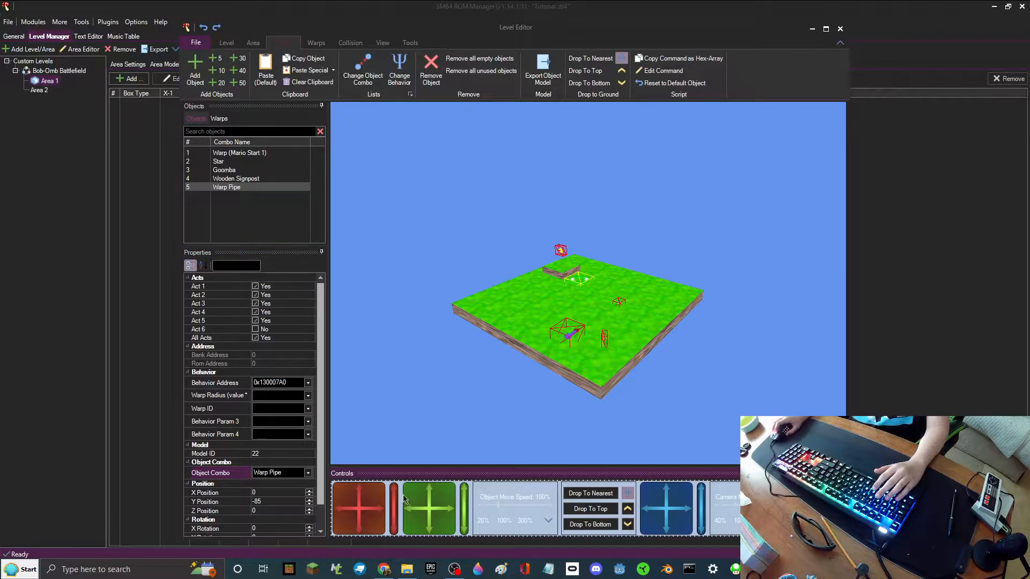
mouse_move(381, 503)
mouse_down()
mouse_move(394, 482)
mouse_move(376, 508)
mouse_up()
click(627, 493)
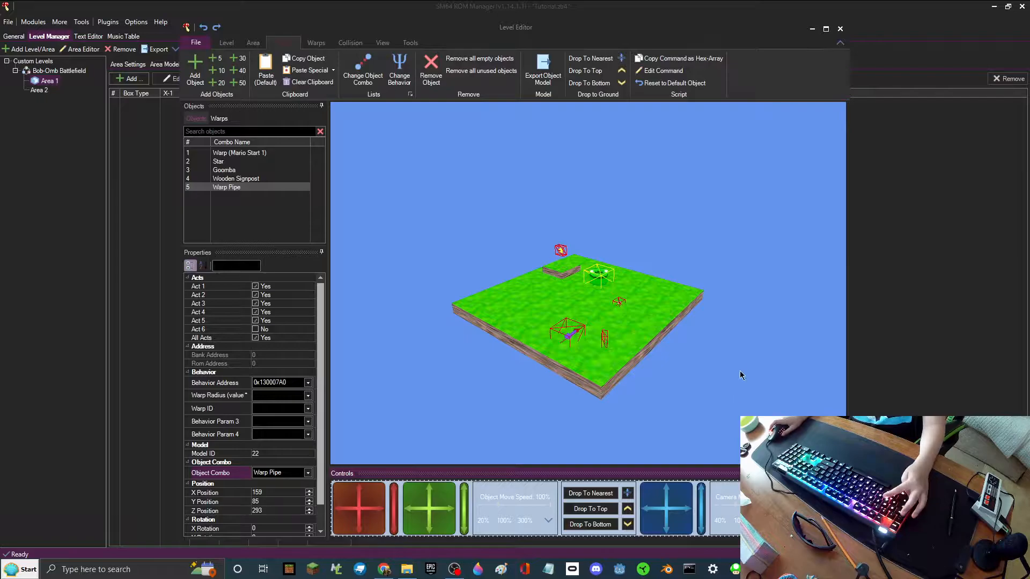
Step: Set the warp pipe's Warp ID to 11
key(w)
drag(594, 313, 573, 325)
click(261, 408)
text(11)
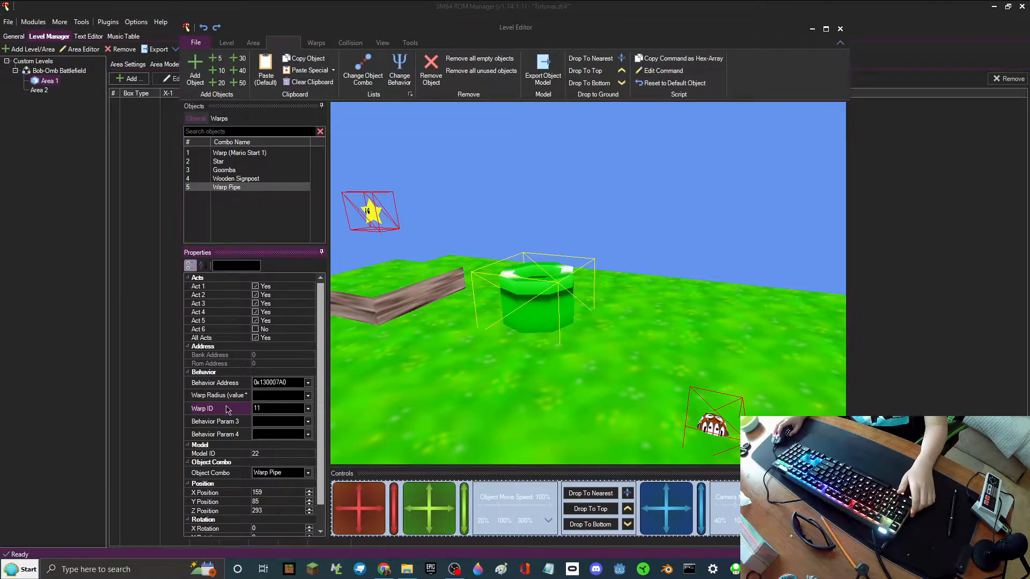
Step: Inspect the warp pipe up close, compare its Warp ID with the Mario Start 1 warp's, and close the Area 1 editor
drag(603, 354, 650, 331)
key(w)
key(s)
key(w)
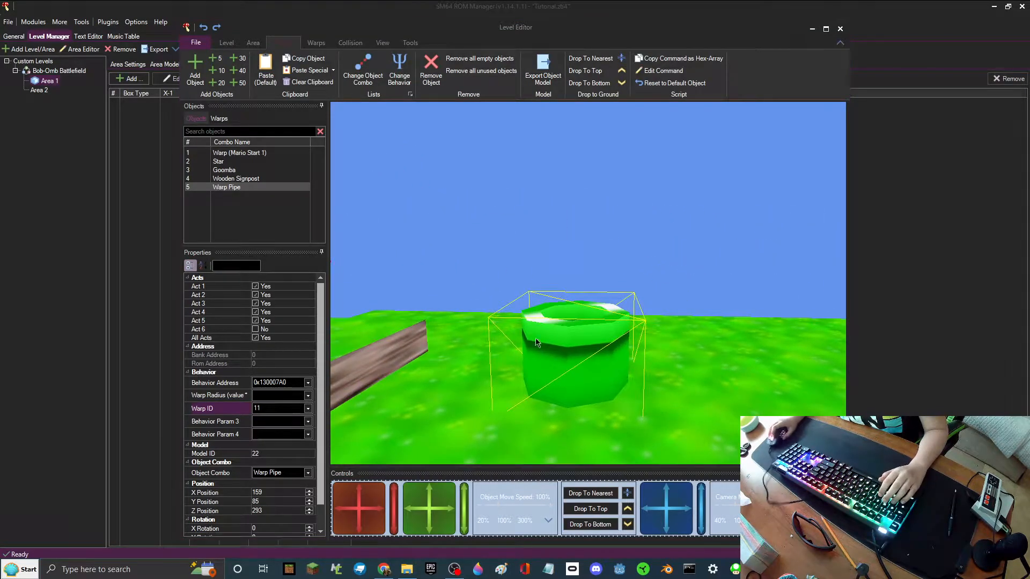
click(244, 155)
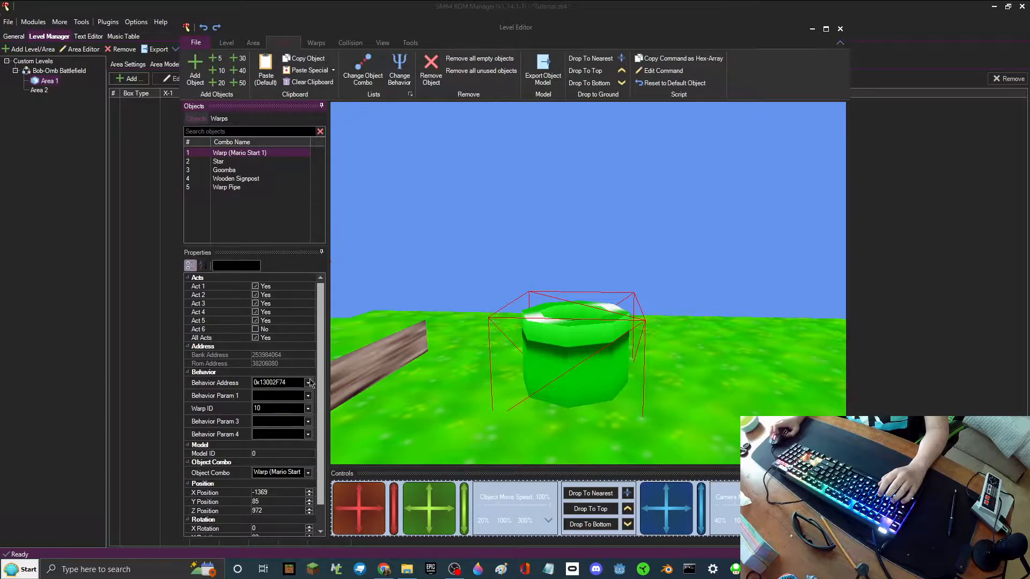
click(236, 179)
click(236, 187)
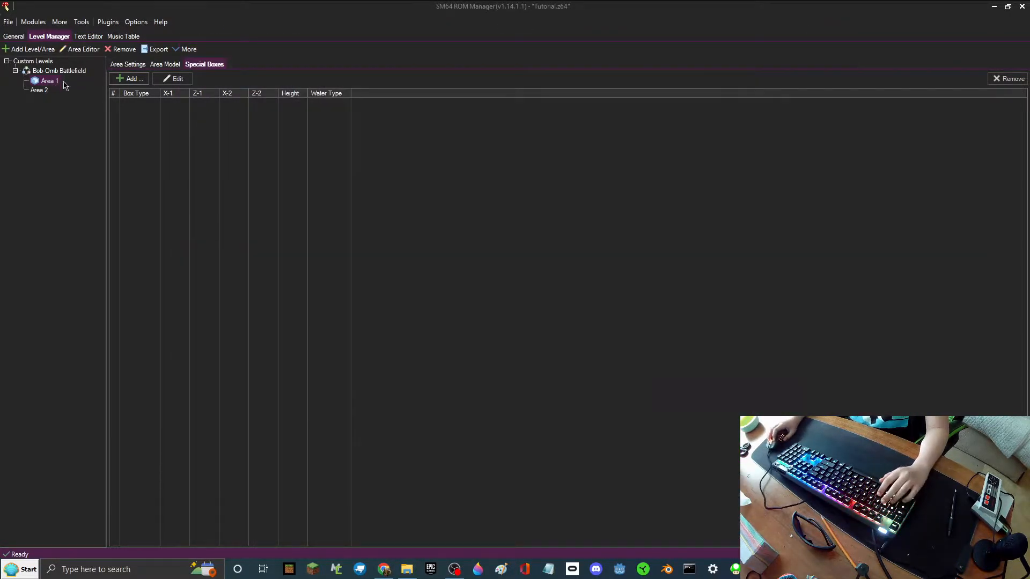
click(840, 28)
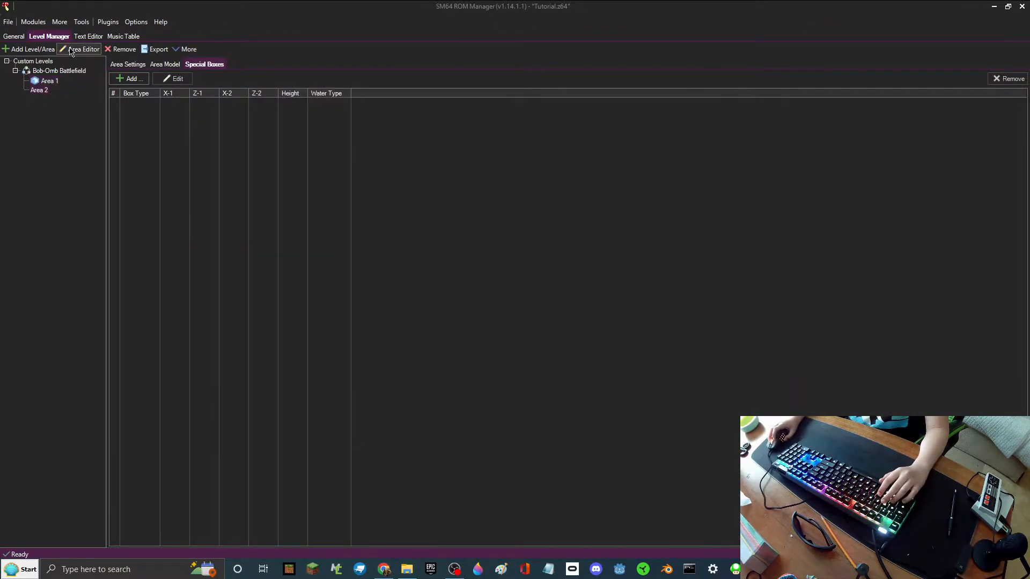
Step: Check the Mario Start 1 warp's placement and Warp ID in Area 2, and close the editor
key(w)
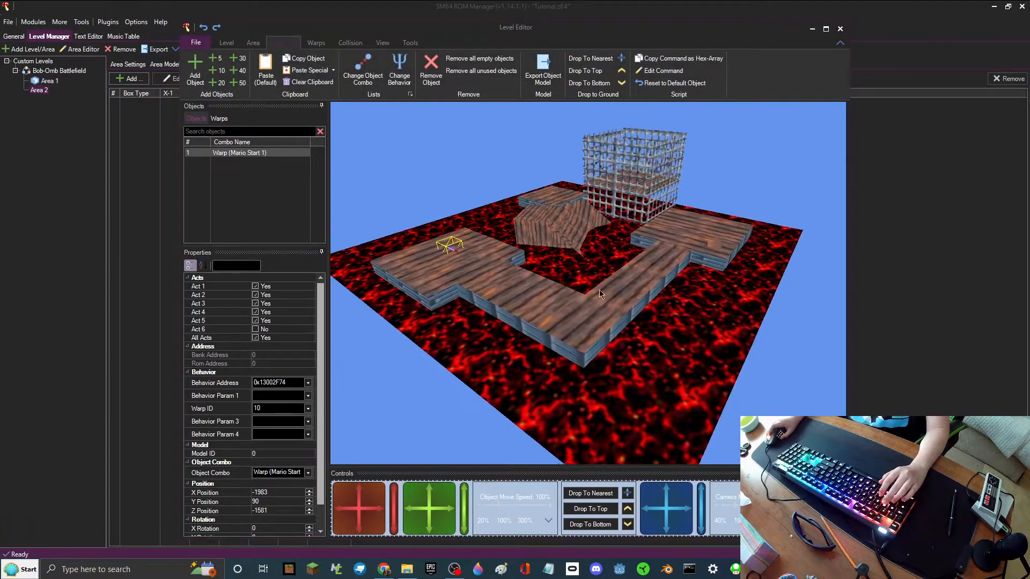
key(w)
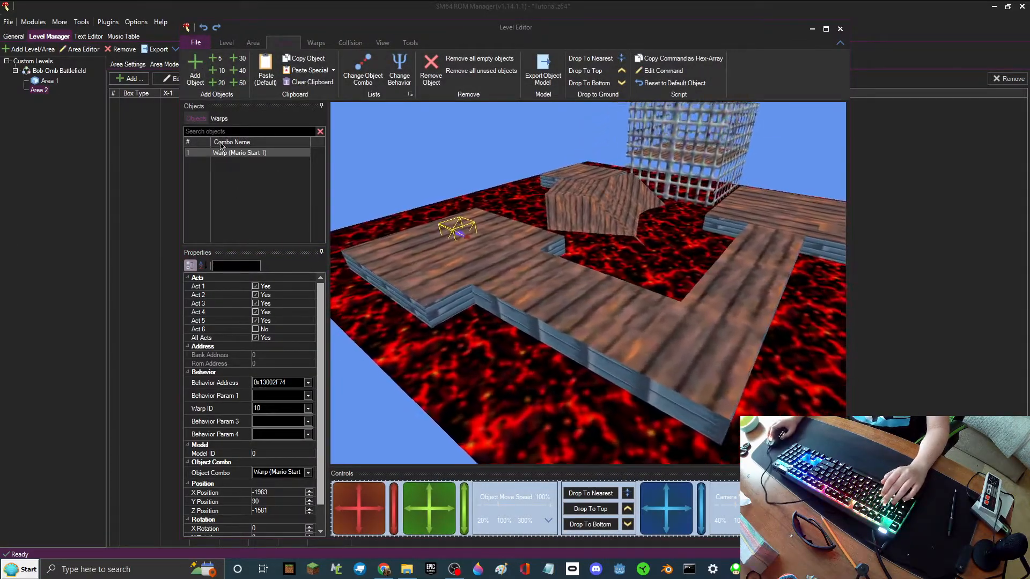
click(840, 28)
Step: Reopen Area 1 for editing, add a connected warp and select it to show its properties
click(79, 48)
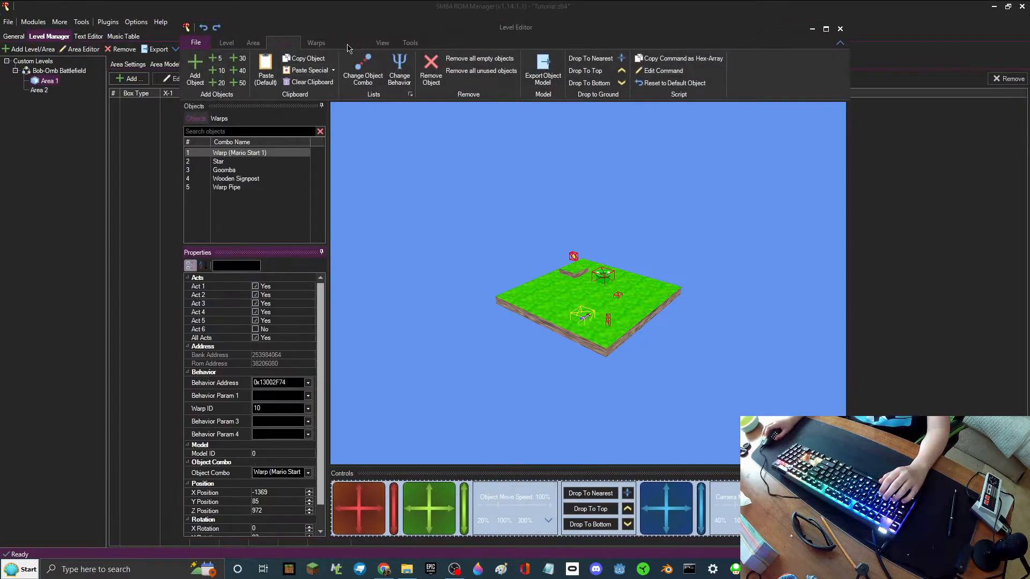
click(318, 44)
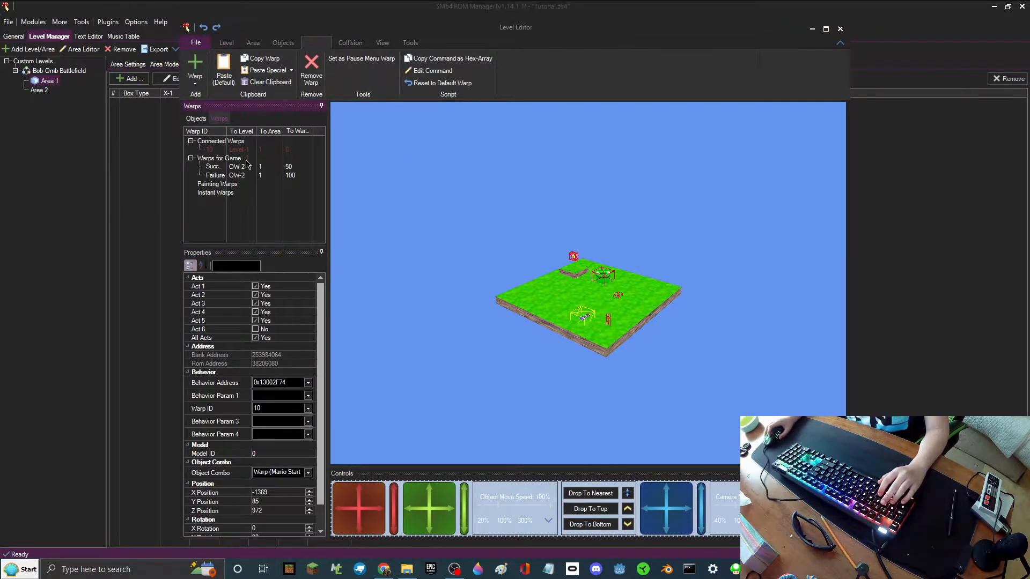
click(198, 65)
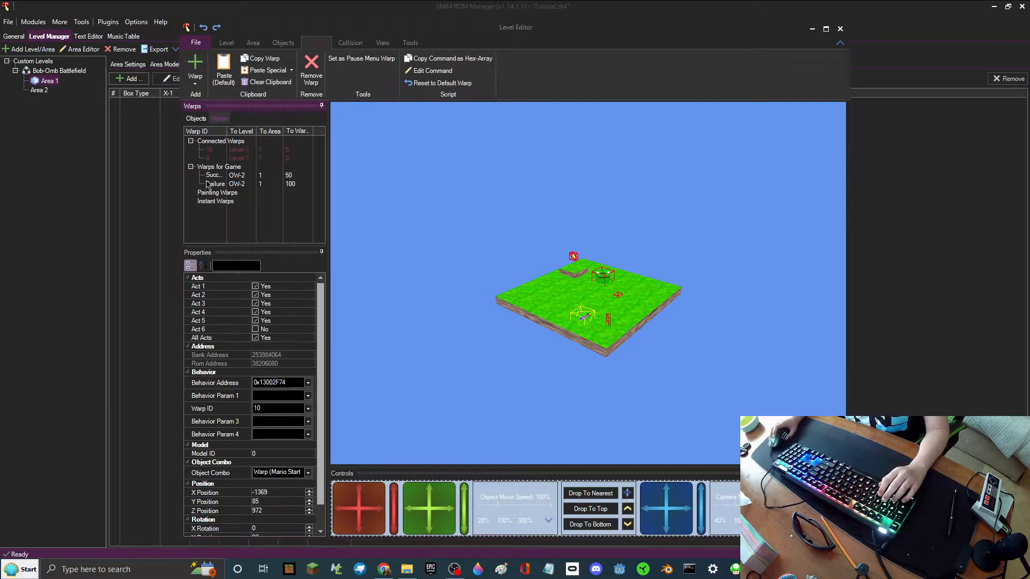
click(195, 84)
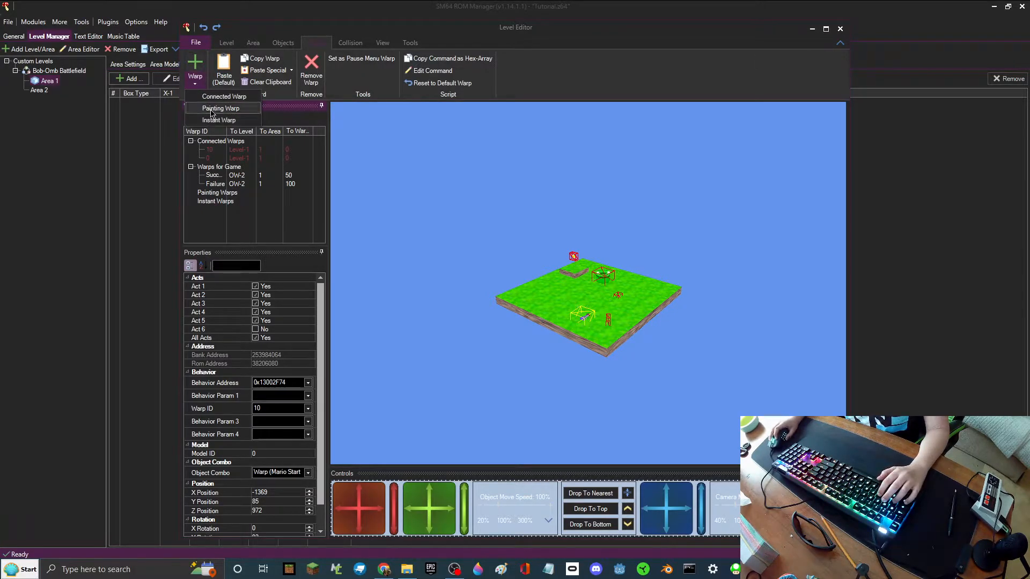
click(225, 158)
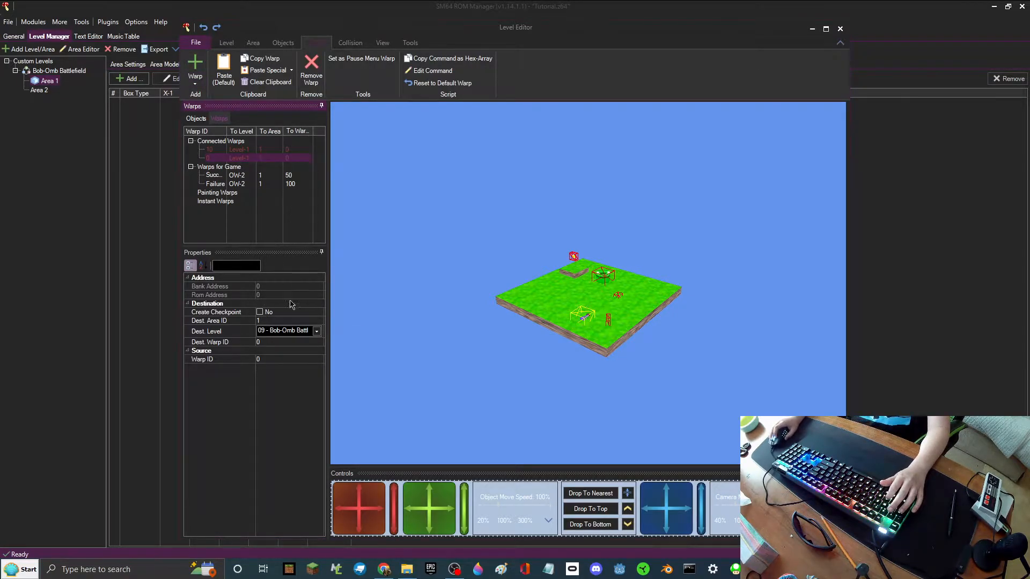
Step: Review the new connected warp's destination and source ID properties, and check the Warp ID assigned to the warp pipe
click(258, 295)
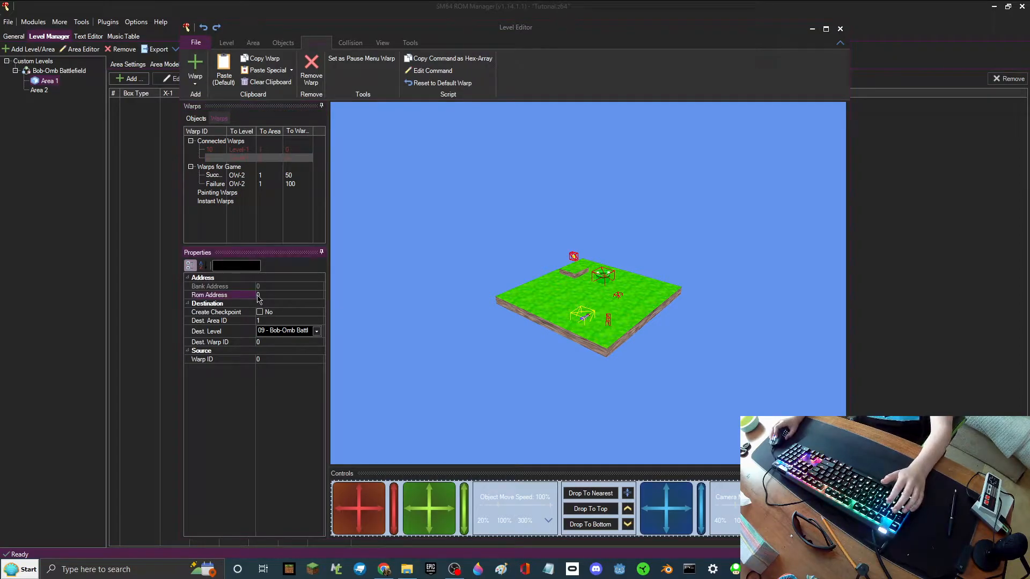
click(220, 313)
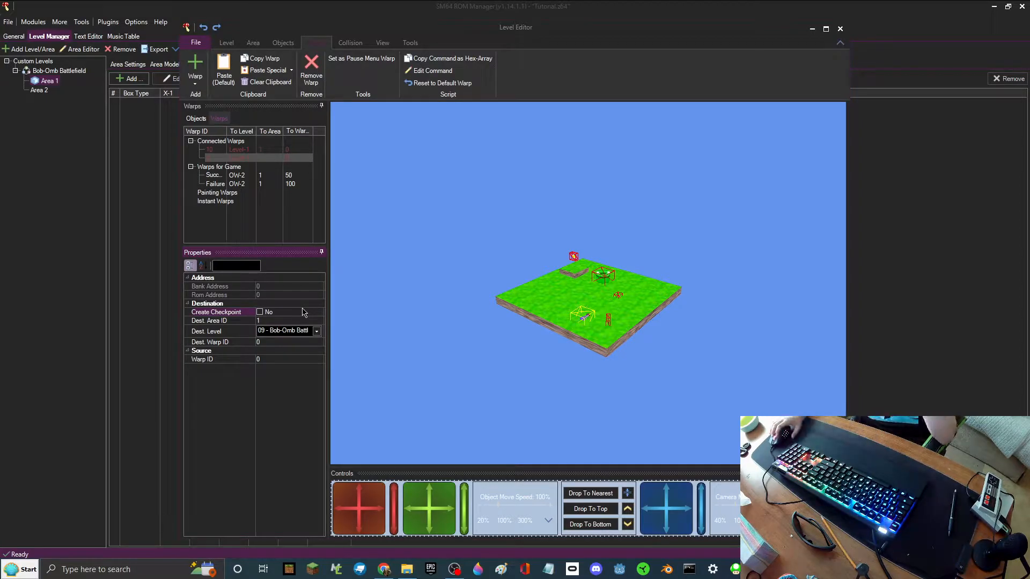
click(270, 321)
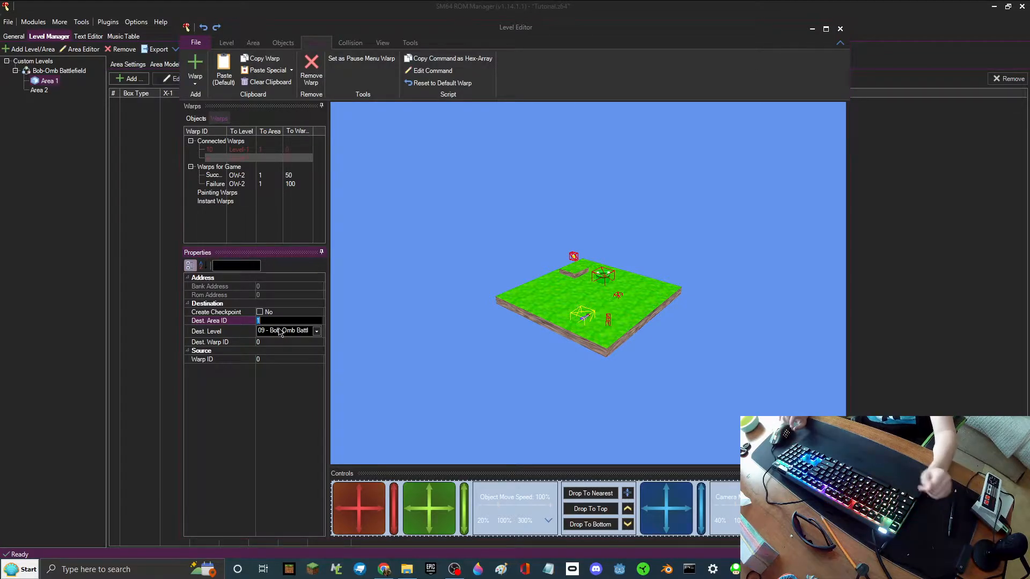
click(273, 341)
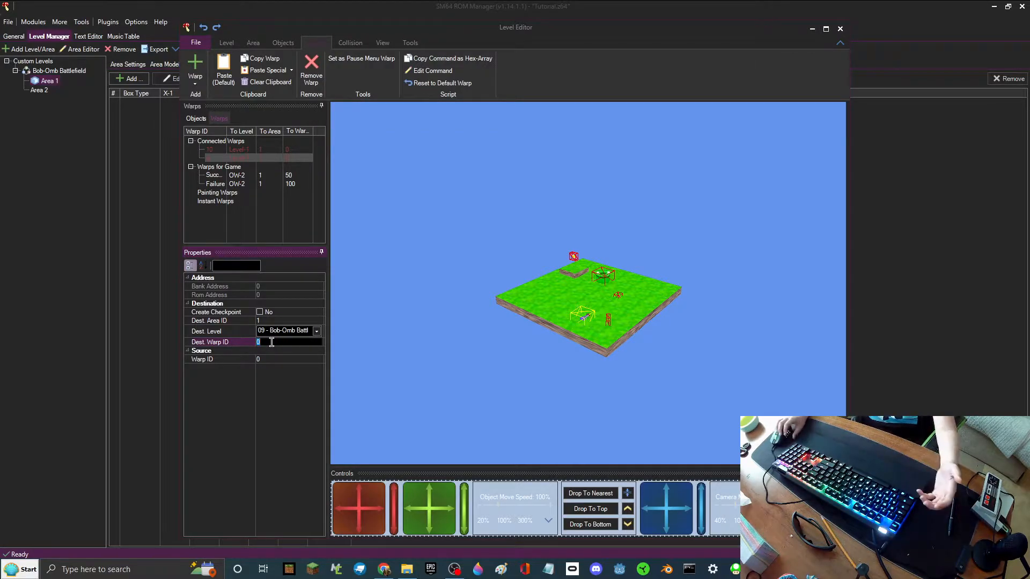
click(266, 359)
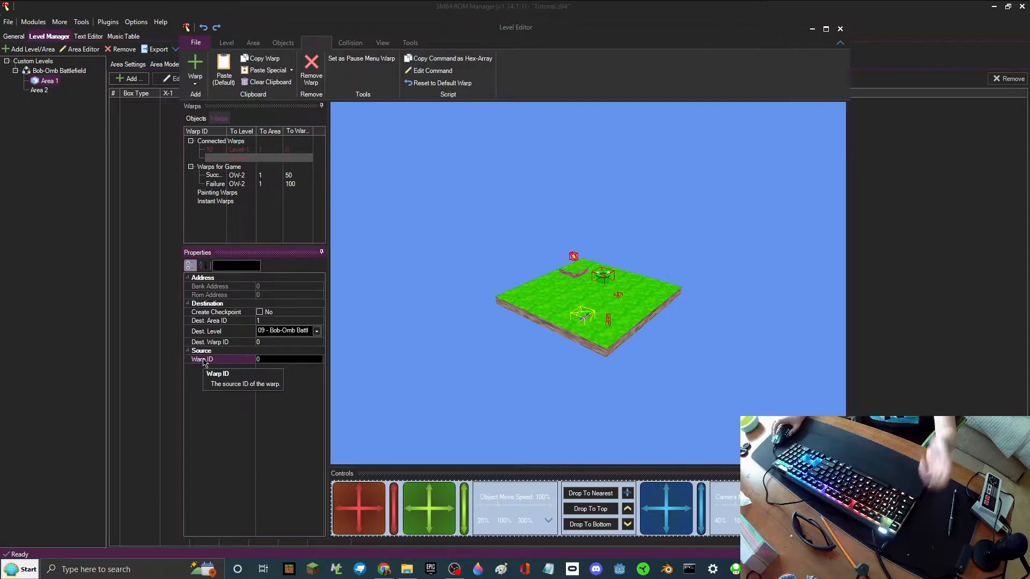
click(283, 42)
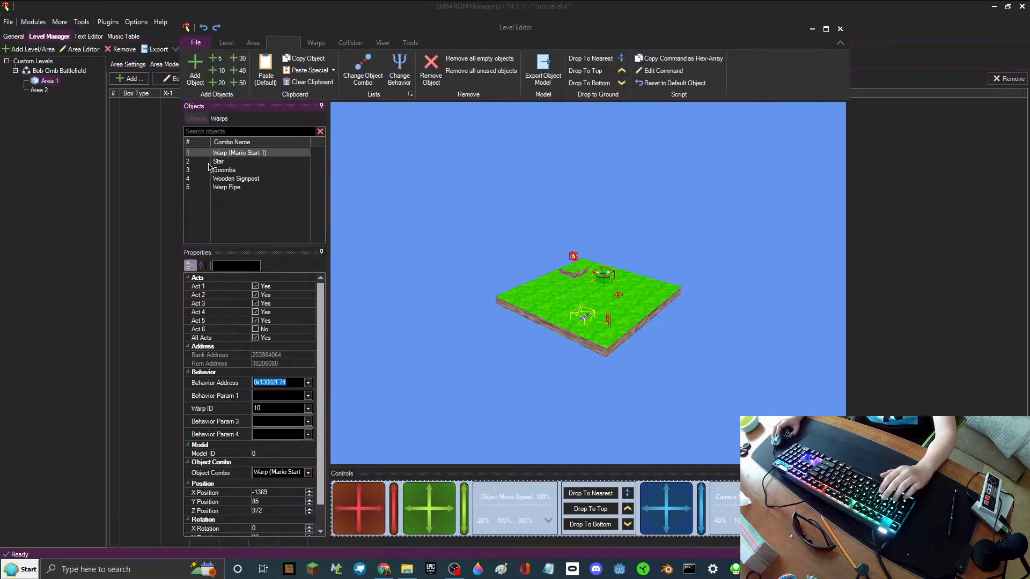
click(227, 188)
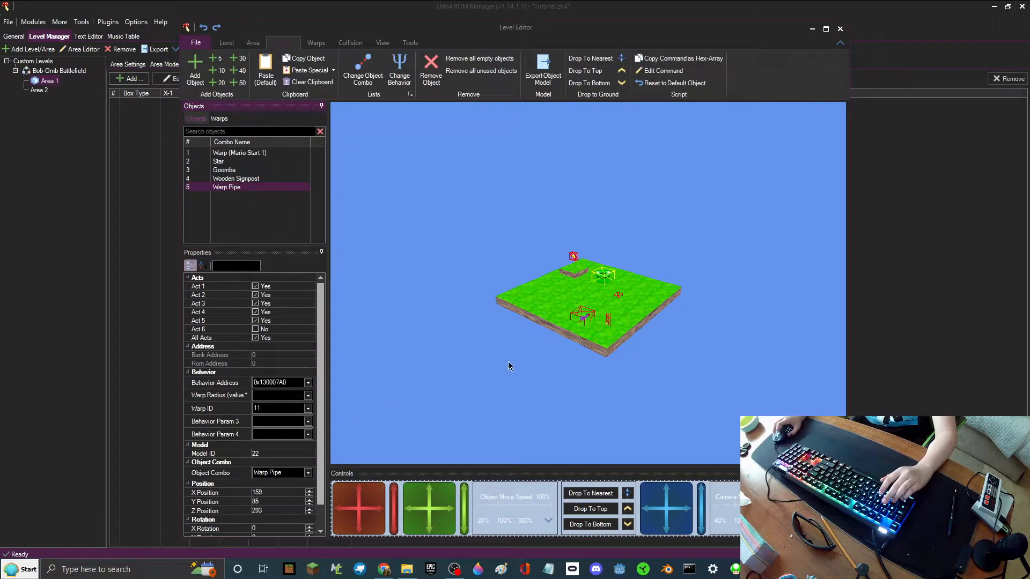
Step: Set the new connected warp's source Warp ID to 11, destination area to 2 and destination Warp ID to 10, and close the editor
click(317, 43)
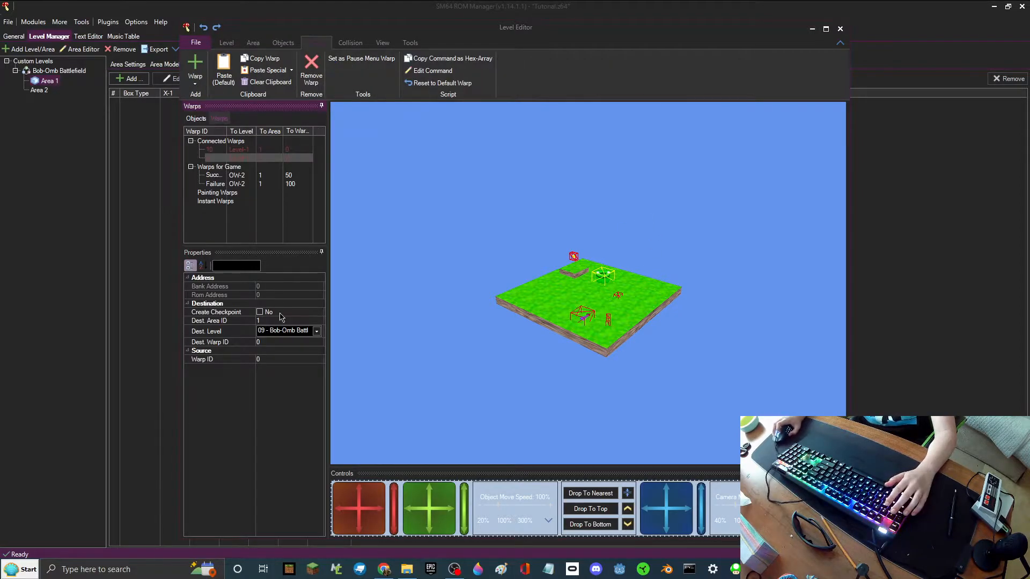
click(263, 359)
text(11)
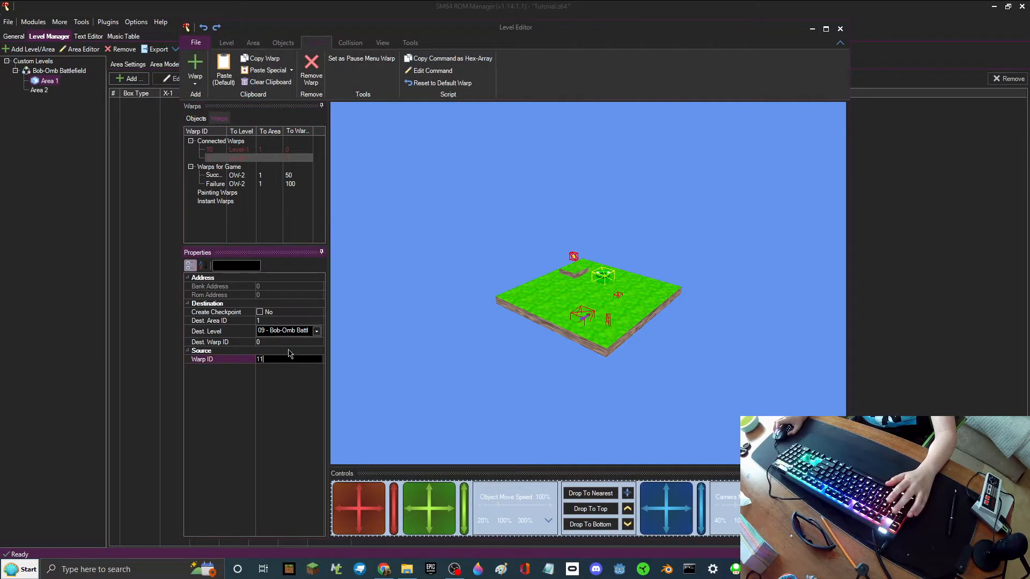
click(284, 320)
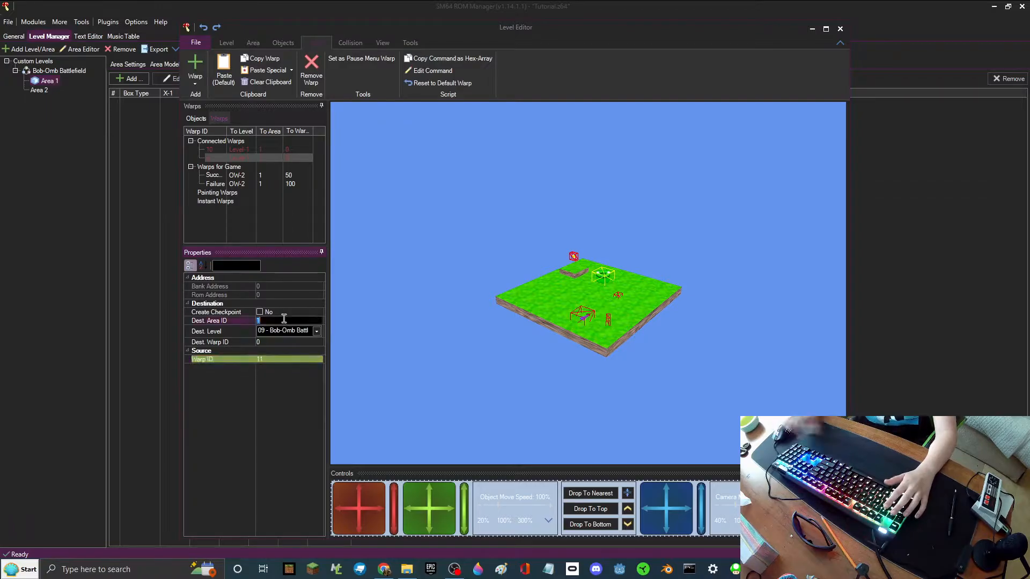
text(2)
click(288, 342)
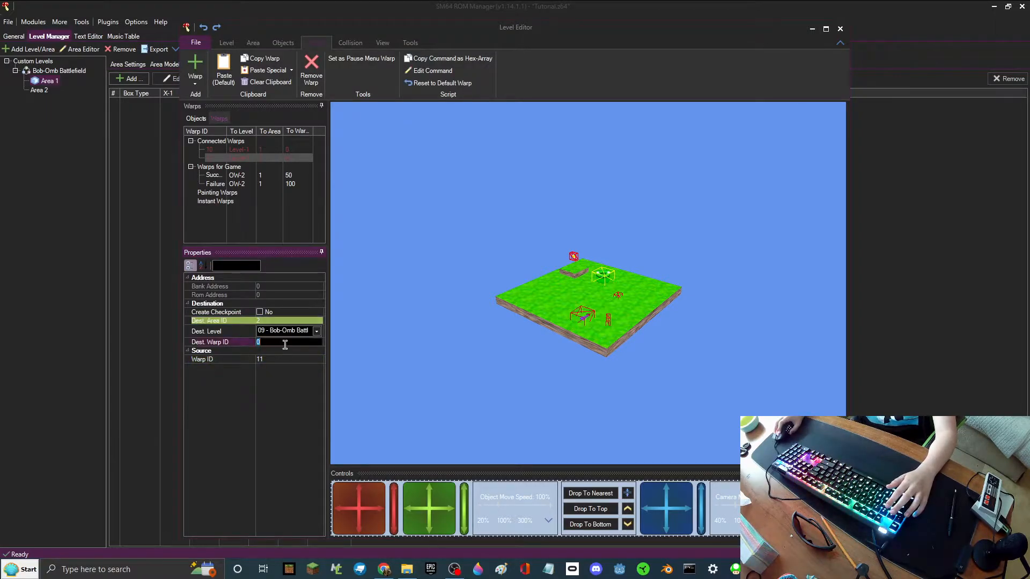
text(1)
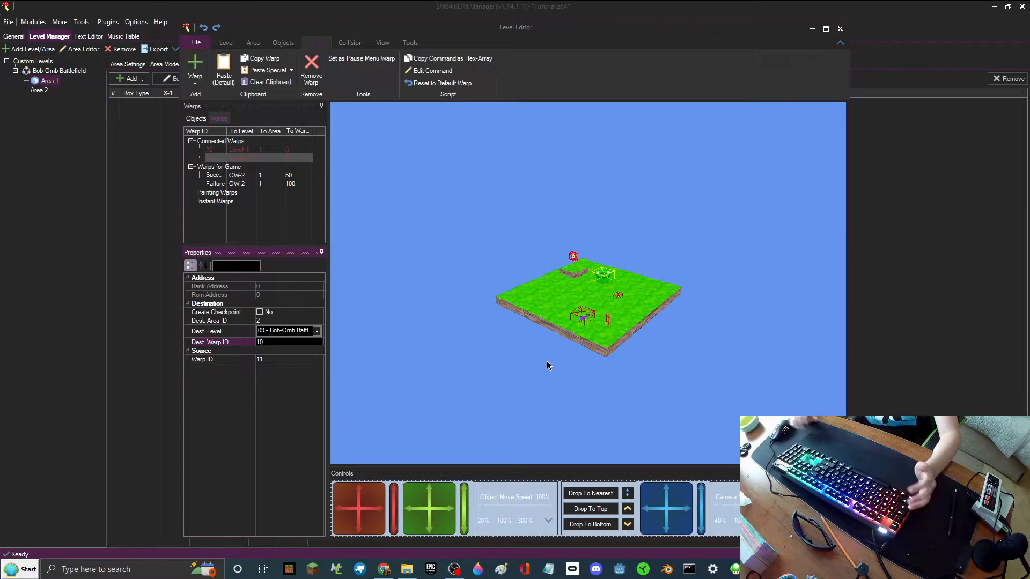
click(838, 29)
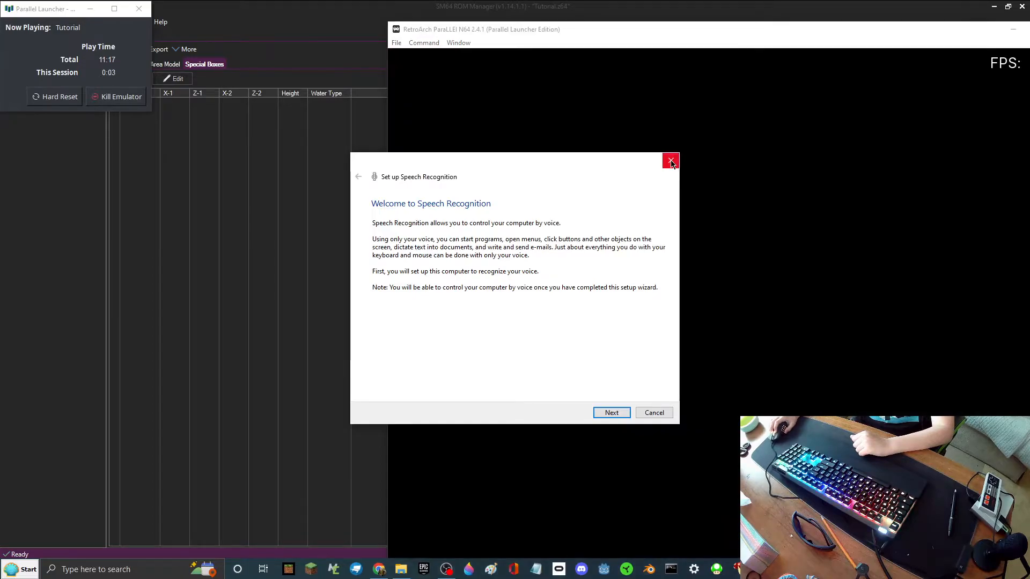
Step: Dismiss the speech recognition setup, maximize the emulator window and start the saved game from the title screen
click(671, 160)
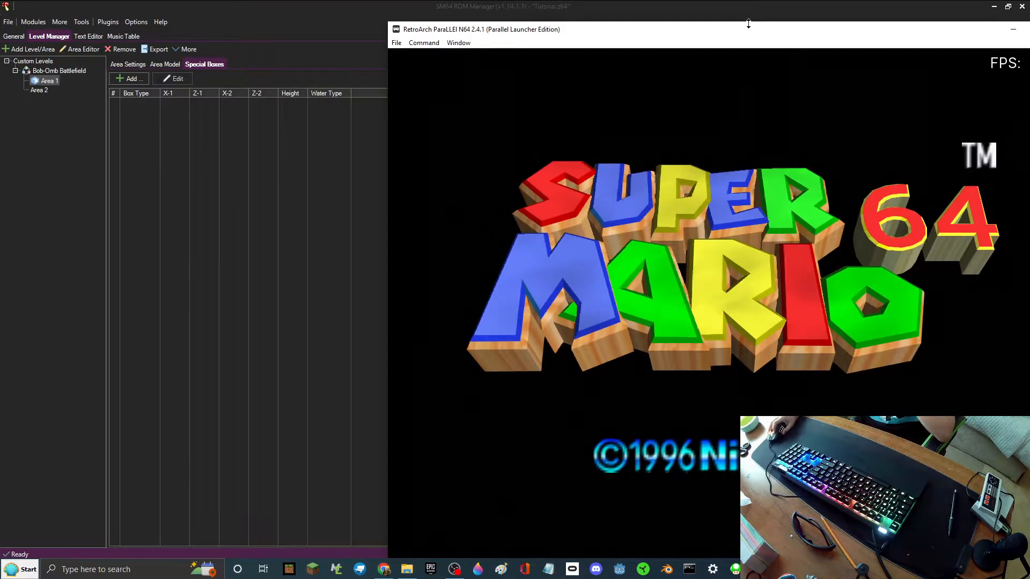
drag(748, 26, 443, 5)
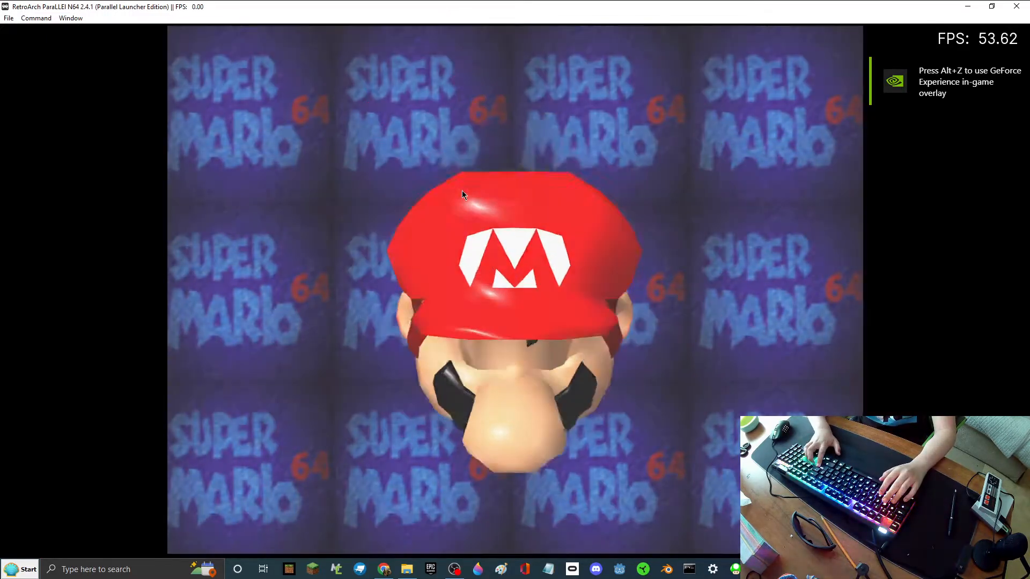
key(Return)
key(Return)
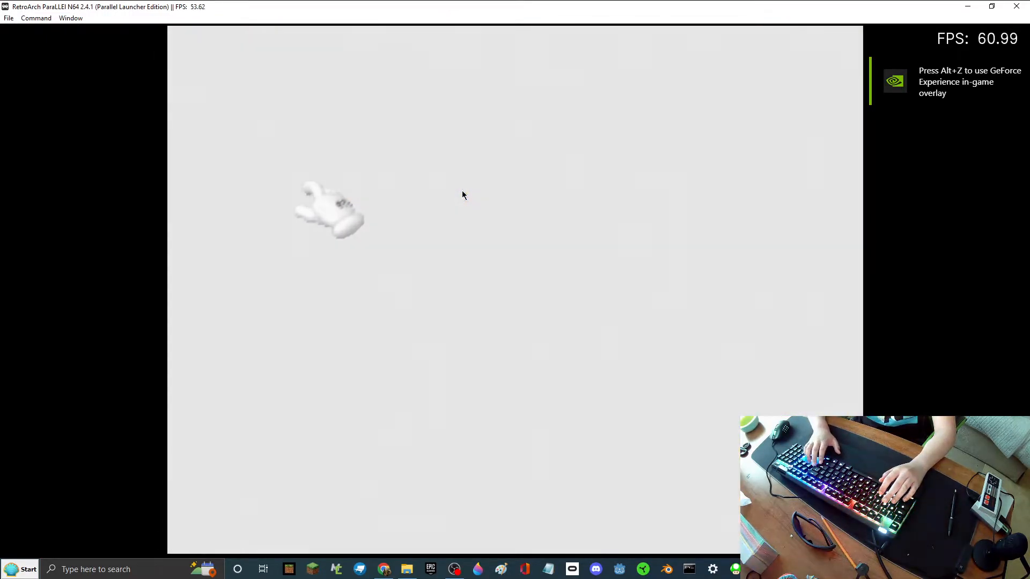
key(Up)
key(x)
key(x)
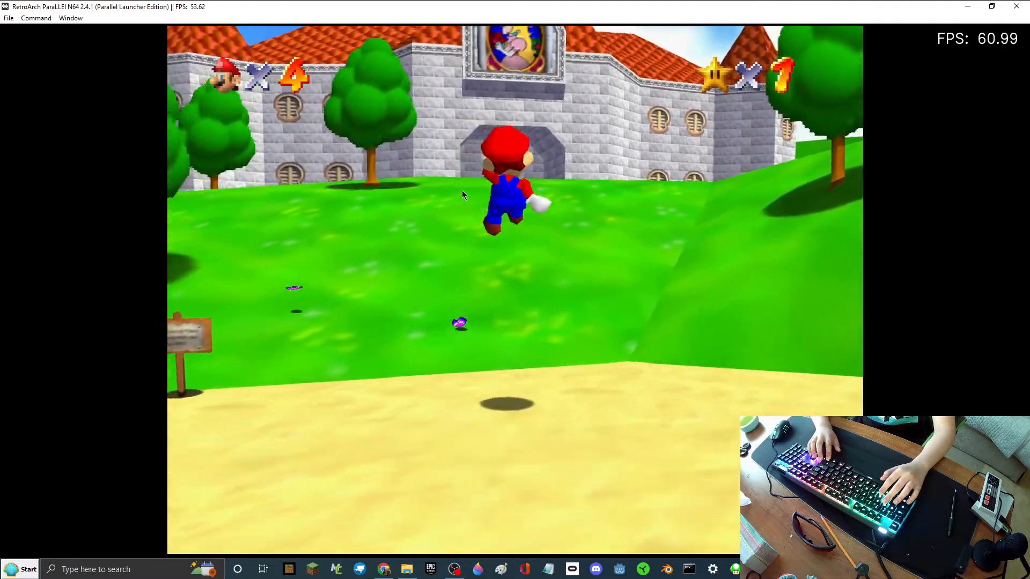
Step: Take Mario through the castle entrance and lobby into the Bob-Omb Battlefield painting
key(x)
key(x)
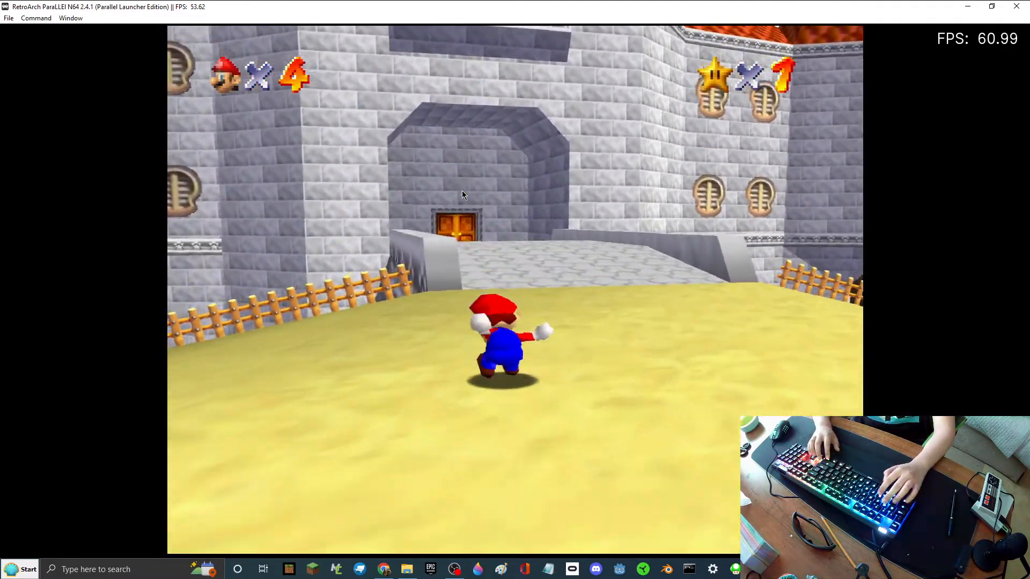
key(x)
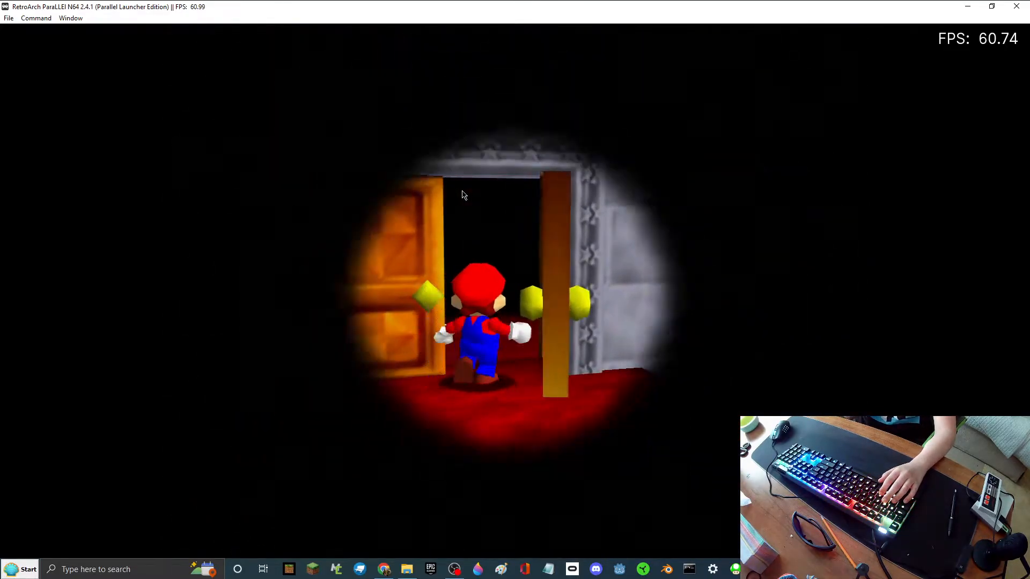
key(Right)
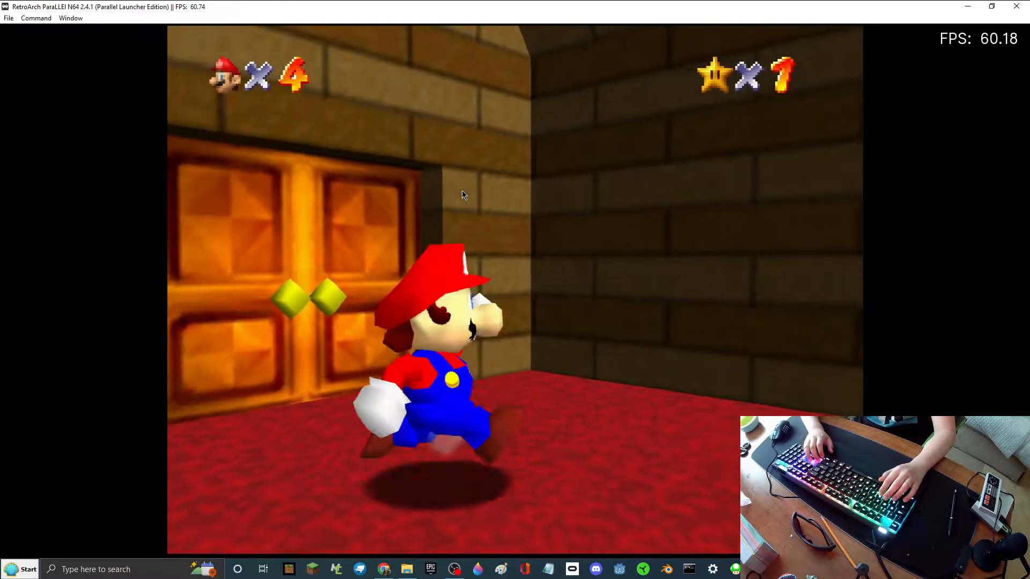
key(Up)
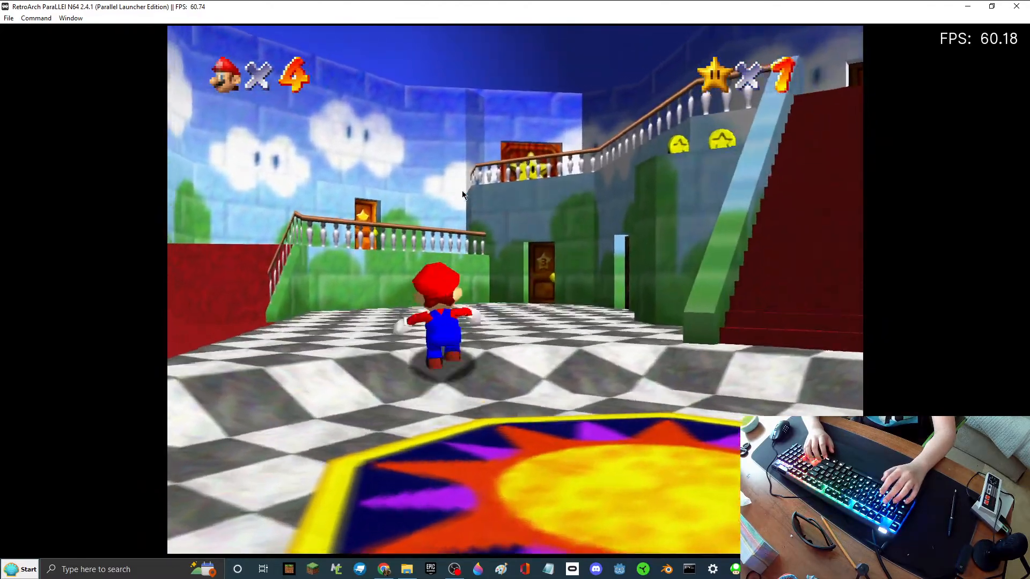
key(x)
key(Up)
key(x)
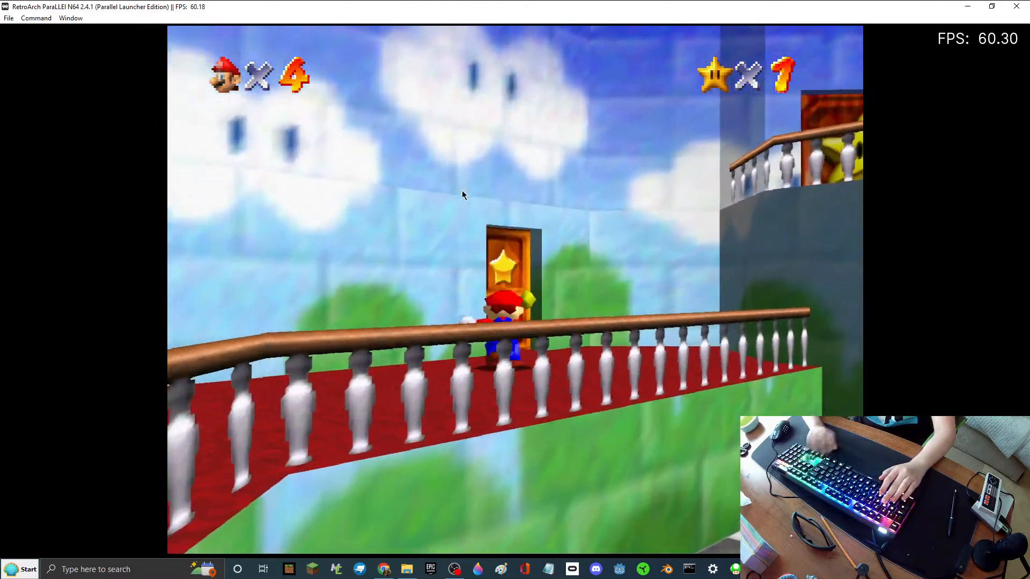
key(Up)
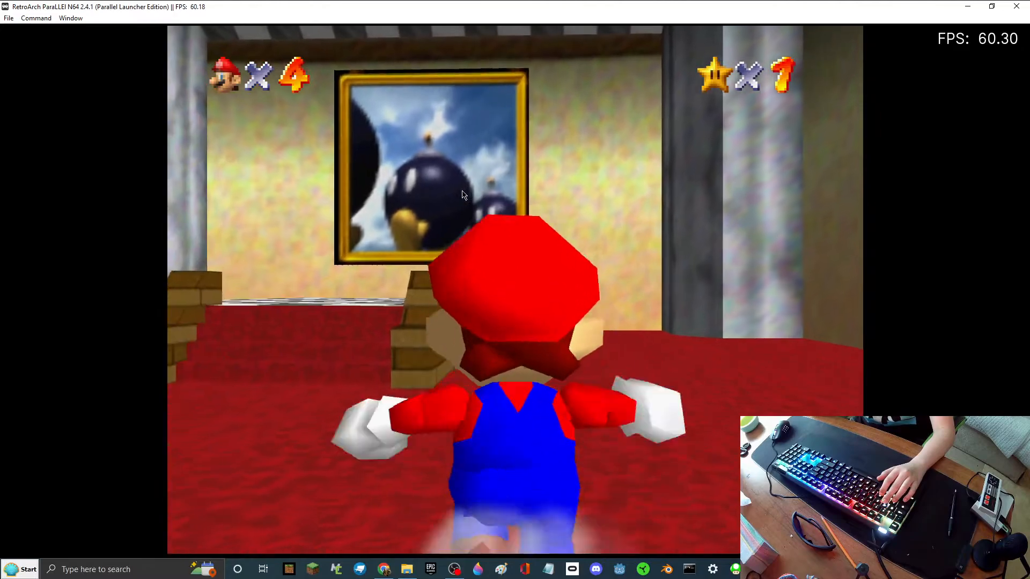
key(x)
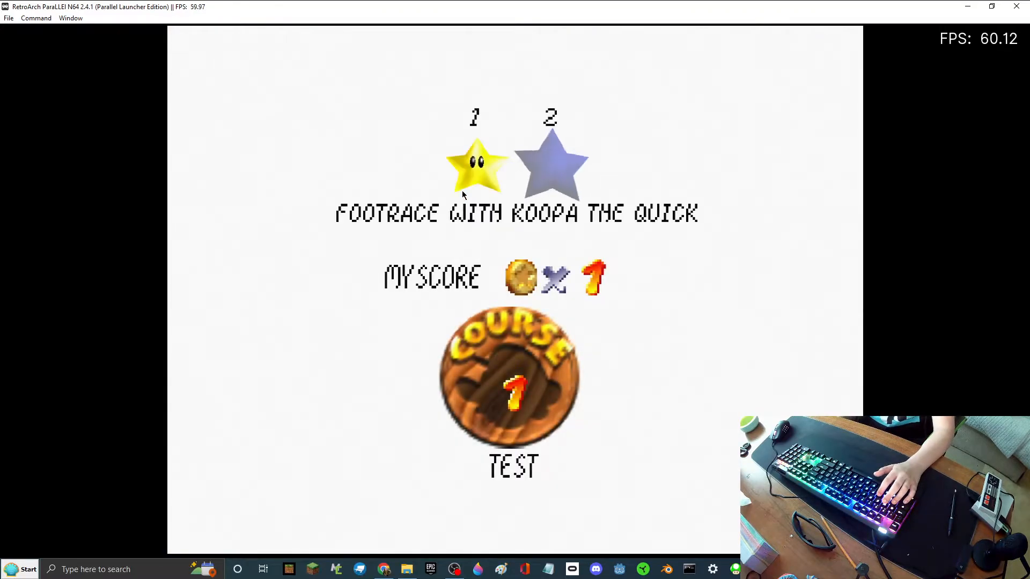
Step: Start the course and steer Mario into the green warp pipe to test the warp to Area 2
key(Left)
key(x)
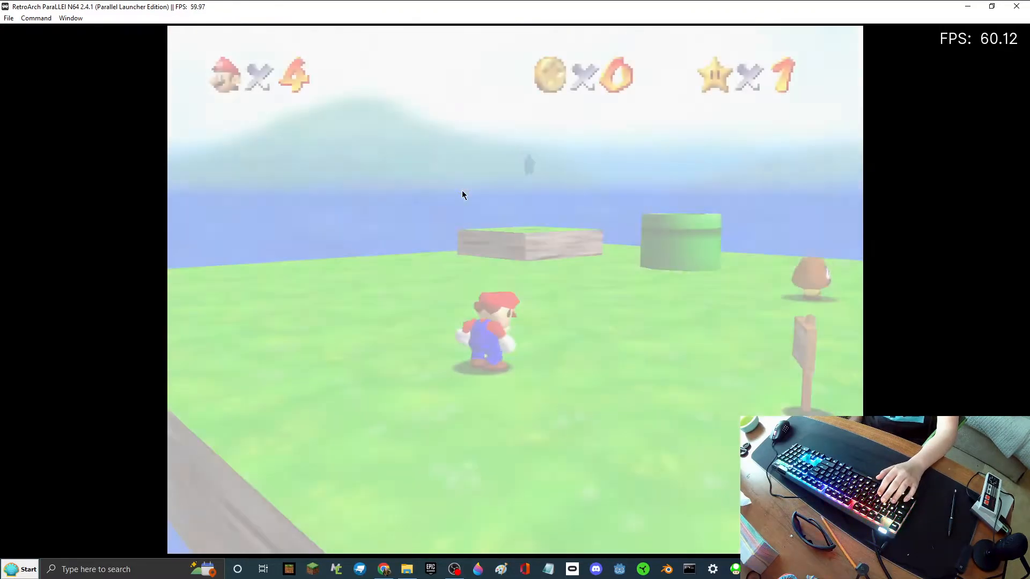
key(Right)
key(Left)
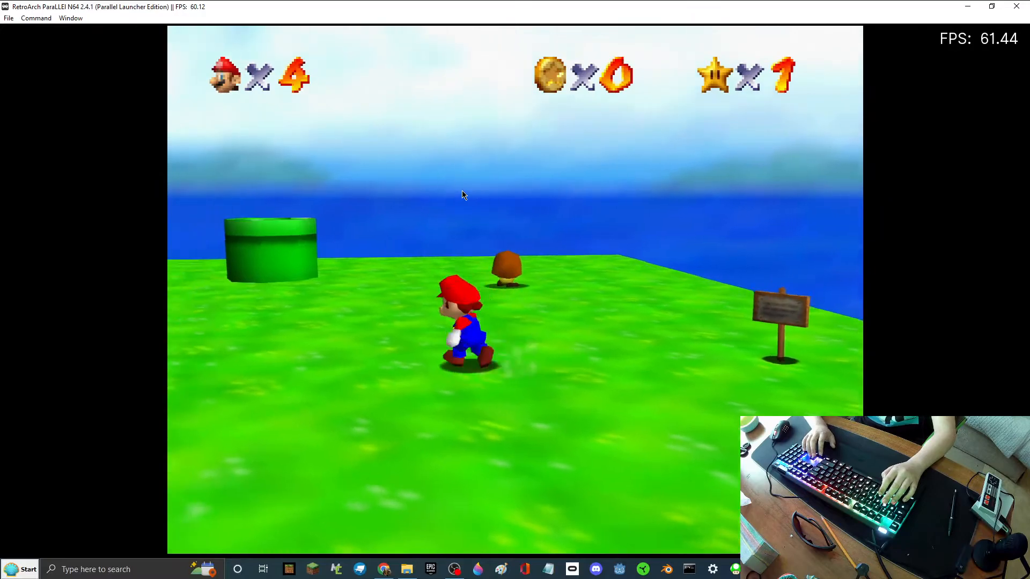
key(Up)
key(Right)
key(Right)
key(Left)
key(Right)
key(x)
key(Up)
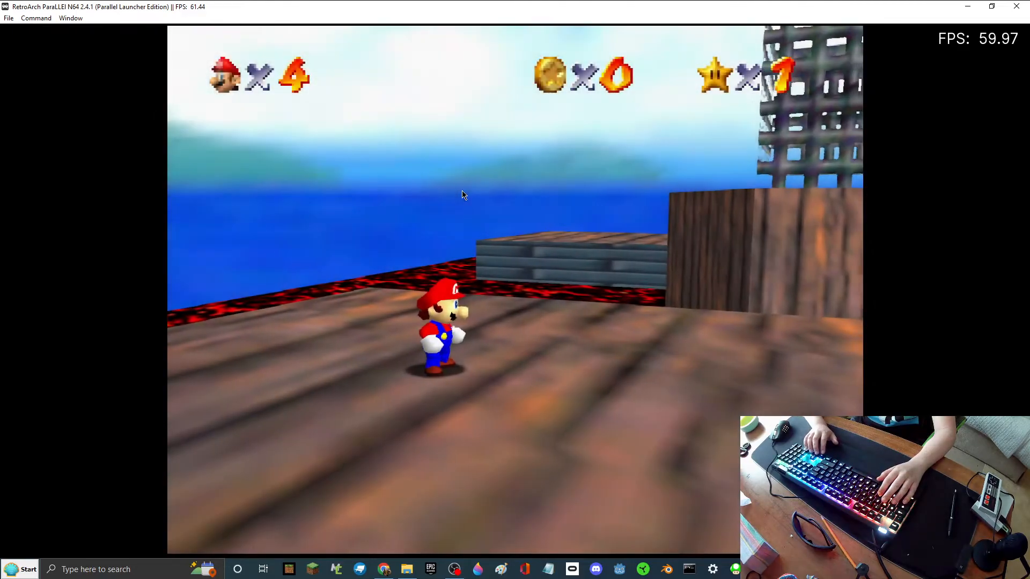
Step: Walk Mario around Area 2 to check the arrival spot, and quit the emulator
key(Right)
key(Down)
key(Left)
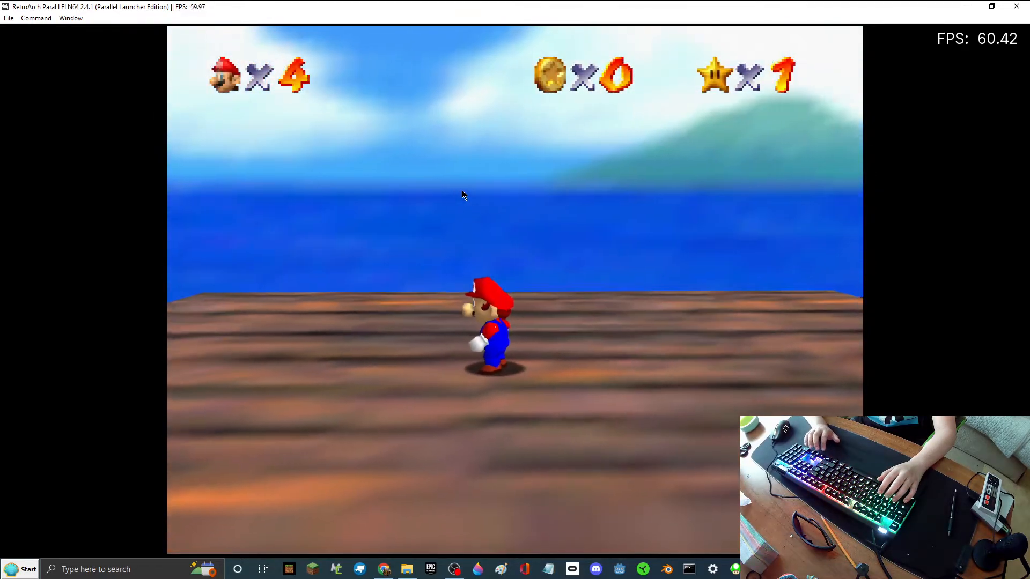
key(Up)
key(Right)
key(Down)
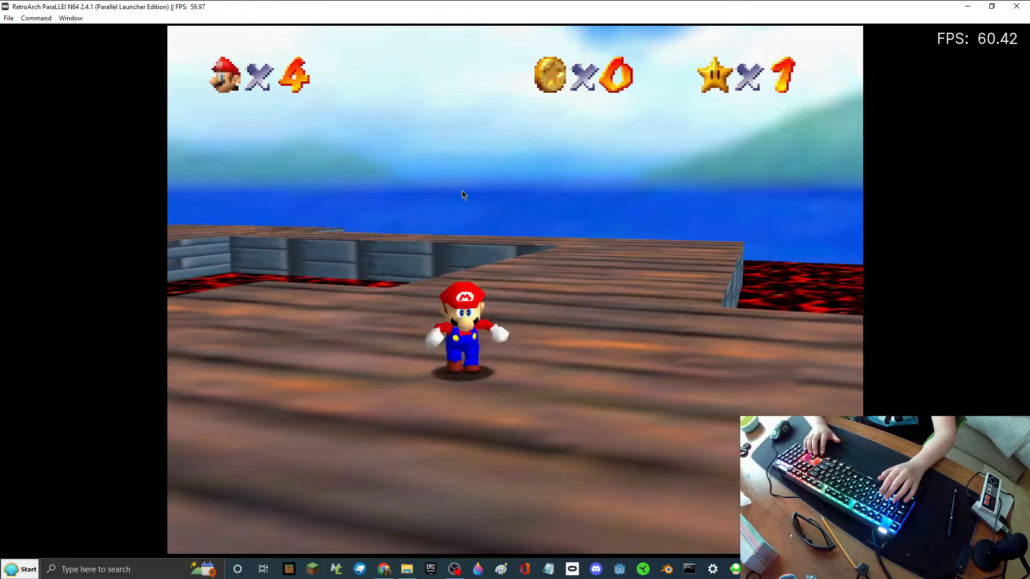
key(Escape)
Step: Reopen Bob-Omb Battlefield's Area 1 to examine its terrain and object layout, and close the editor
click(81, 49)
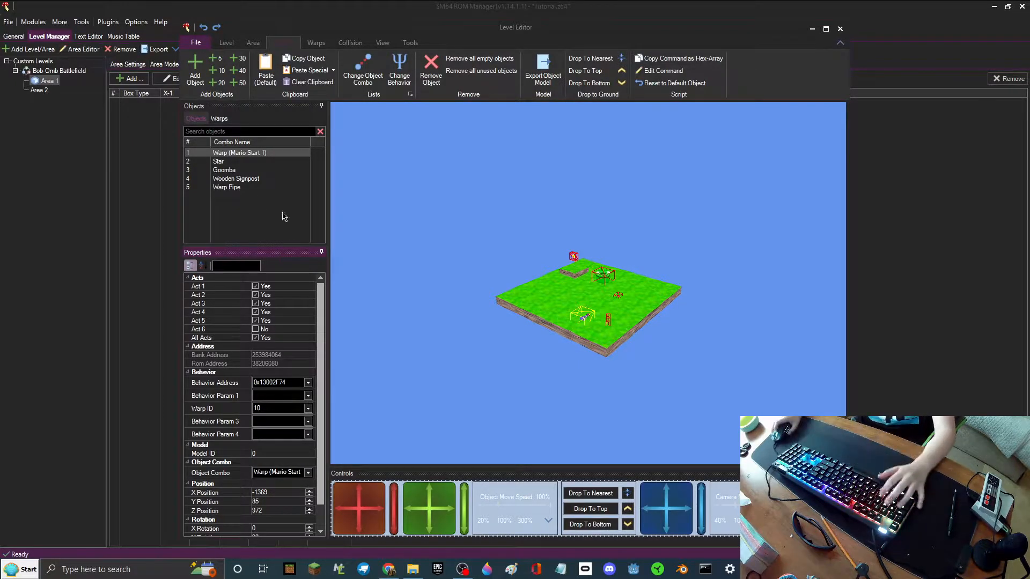
scroll(543, 300, up, 6)
key(w)
drag(548, 317, 583, 314)
key(s)
key(w)
key(s)
drag(673, 278, 707, 279)
click(839, 29)
Step: Add a new custom level that overwrites Castle Grounds
click(31, 49)
click(29, 72)
click(521, 285)
scroll(504, 328, down, 5)
scroll(504, 330, up, 5)
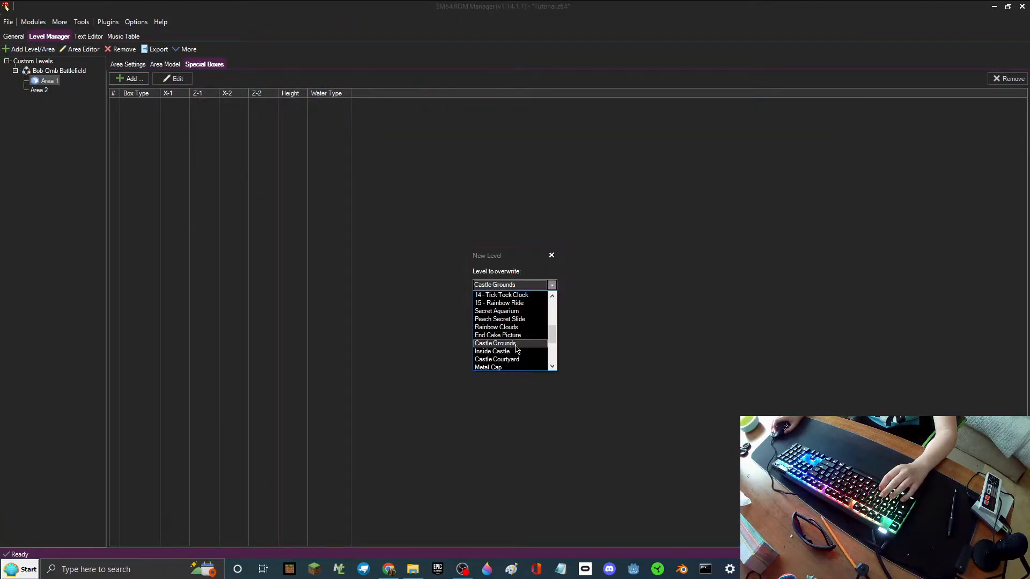
click(514, 345)
click(491, 299)
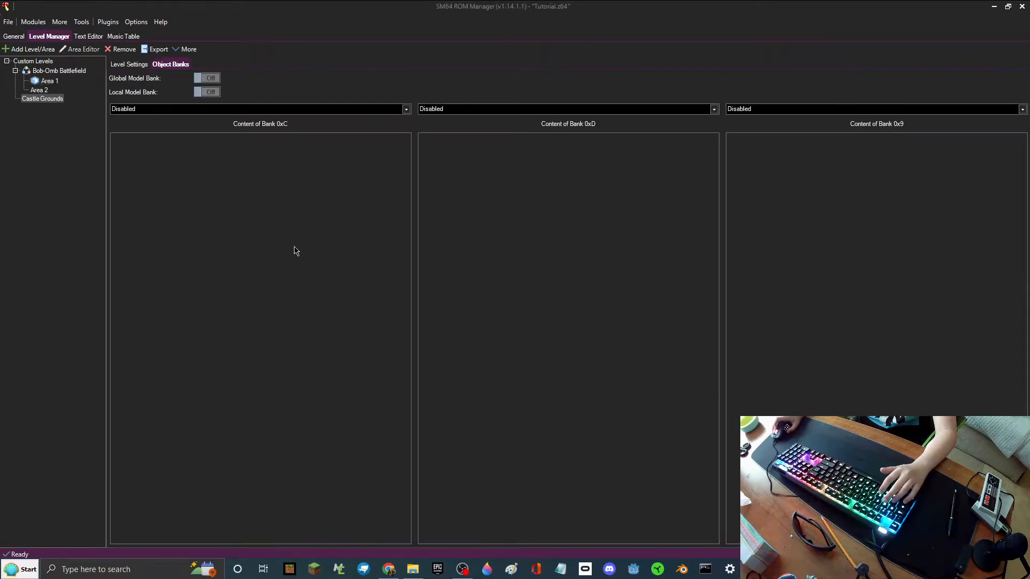
Step: Add an area to Castle Grounds by loading and converting the model cg_re4.obj at the scaling of 500
click(29, 49)
click(24, 105)
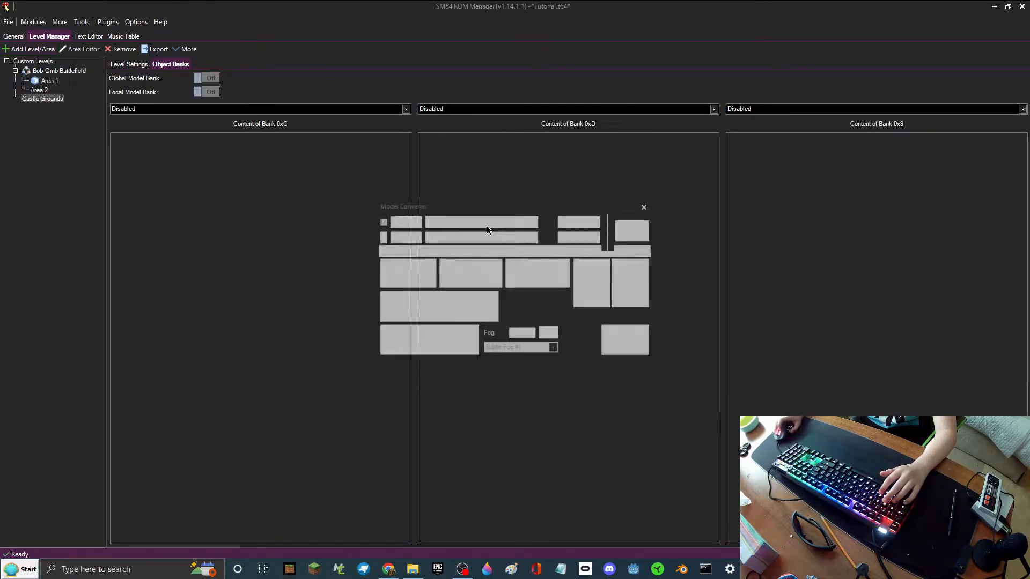
click(581, 221)
scroll(566, 424, down, 5)
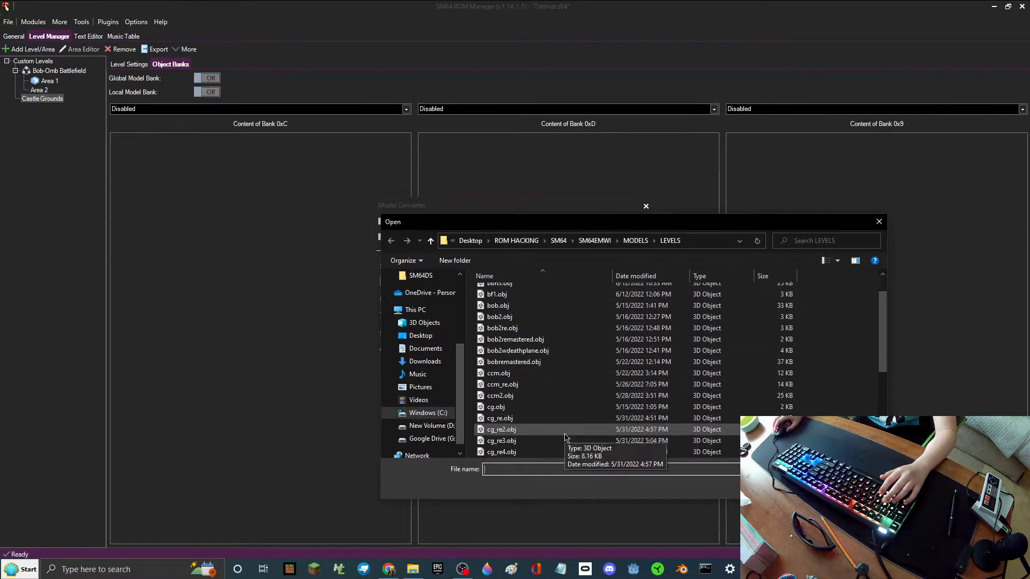
scroll(536, 424, up, 4)
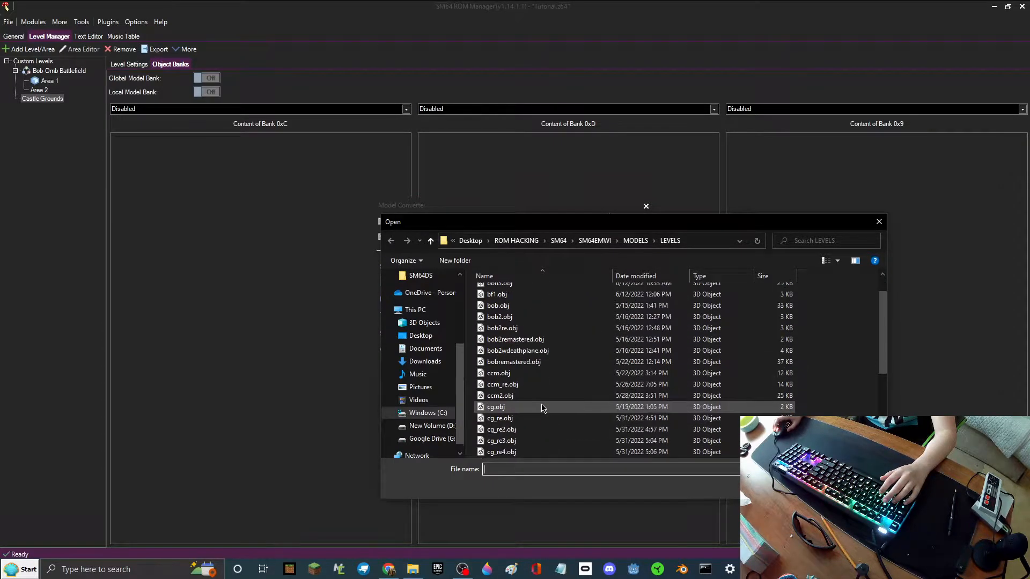
double_click(528, 422)
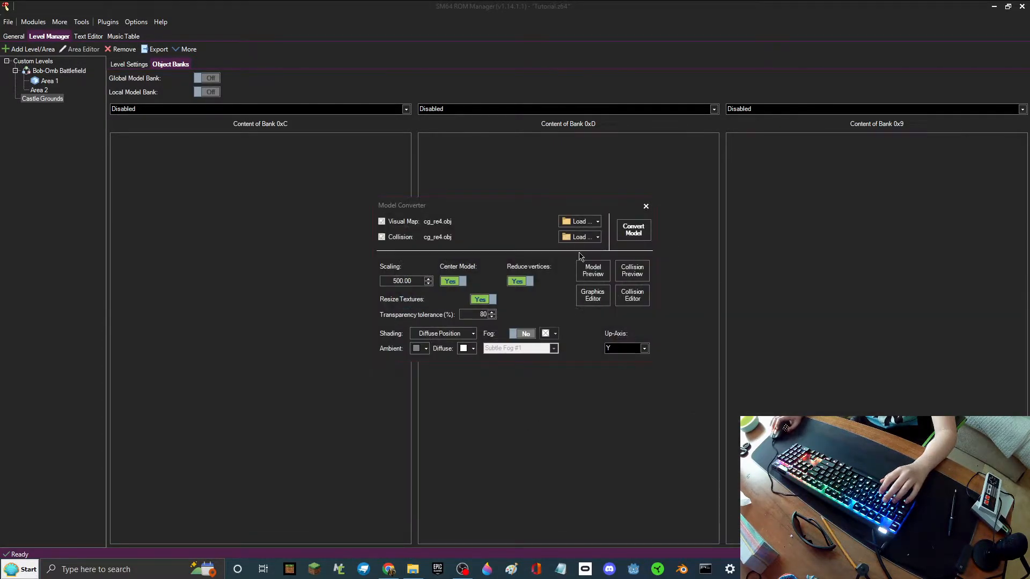
click(633, 230)
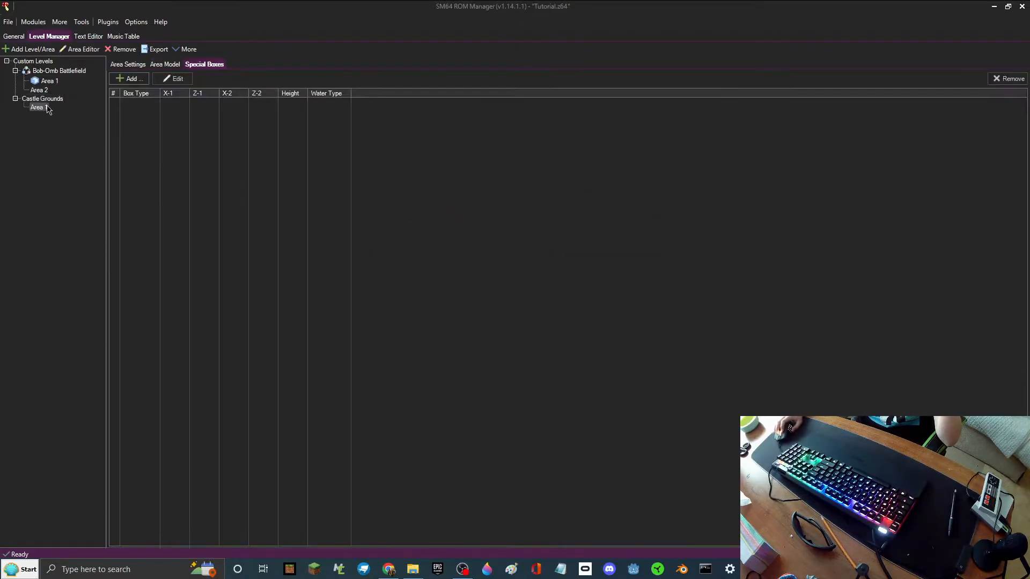
Step: Open Castle Grounds Area 1 for editing and drop the Mario Start 1 warp onto the ground at X 790, Y -123, Z 52
click(73, 52)
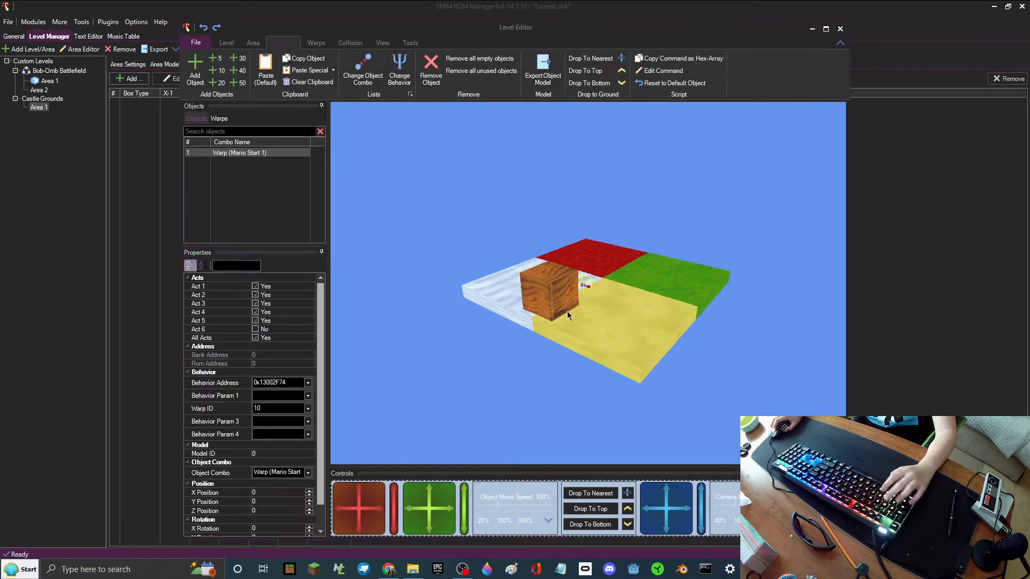
key(w)
drag(561, 313, 628, 494)
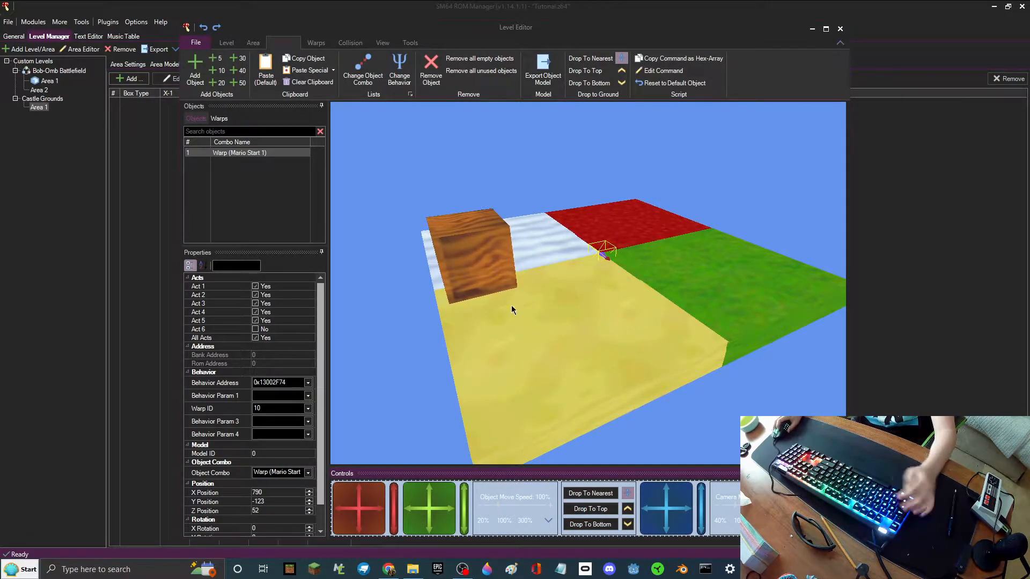
key(w)
drag(611, 304, 645, 306)
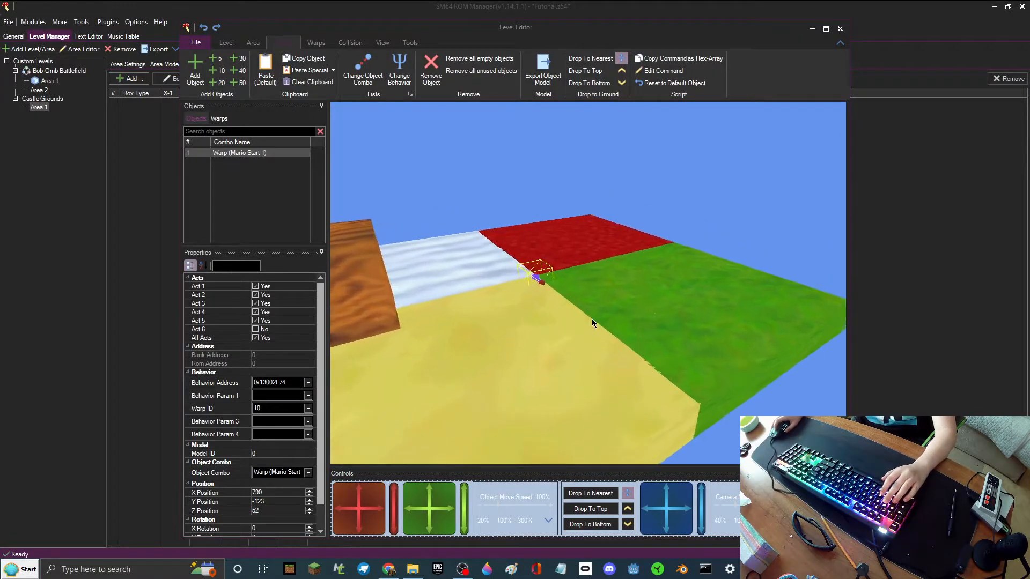
key(w)
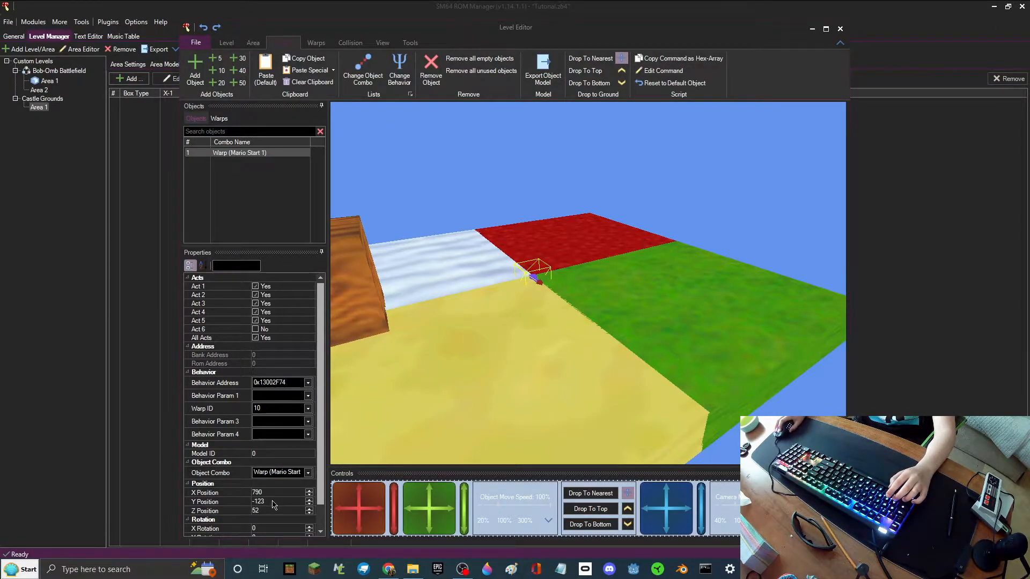
drag(600, 36, 804, 107)
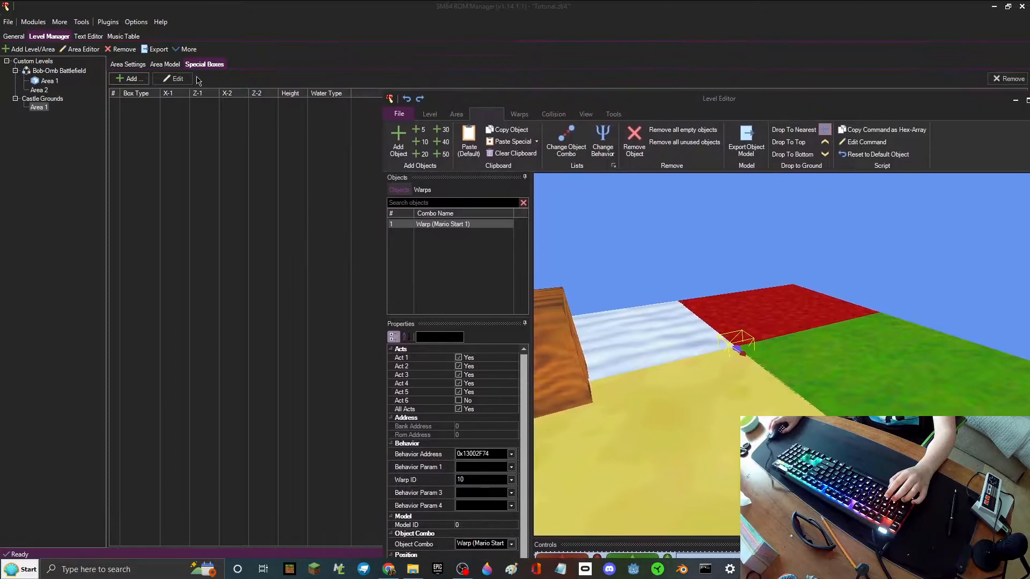
Step: Open the Castle Grounds level settings and reveal the Mario Start 1 warp's position values alongside them in the Level Editor
click(39, 100)
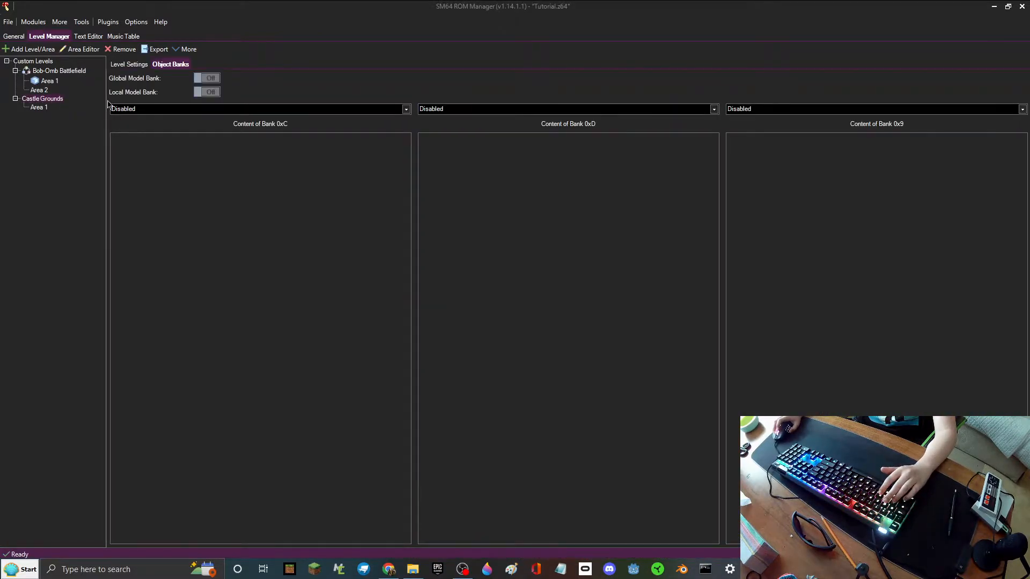
click(122, 65)
click(199, 120)
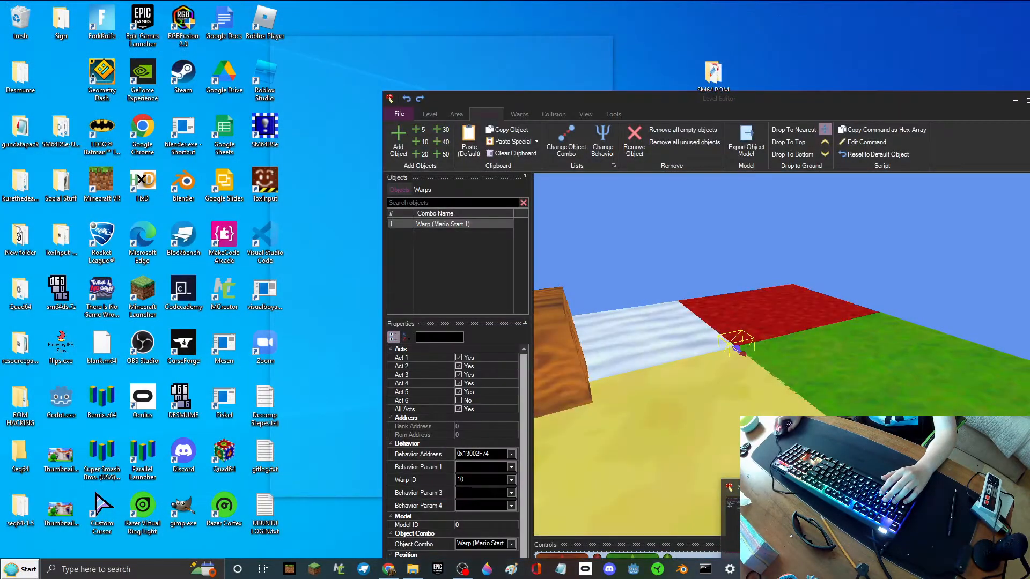
click(890, 521)
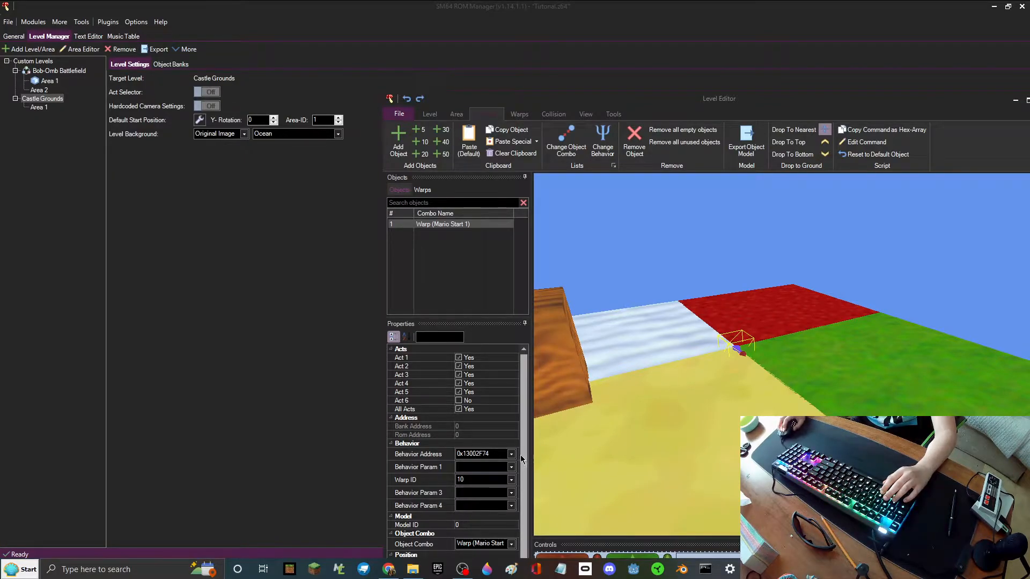
mouse_move(831, 569)
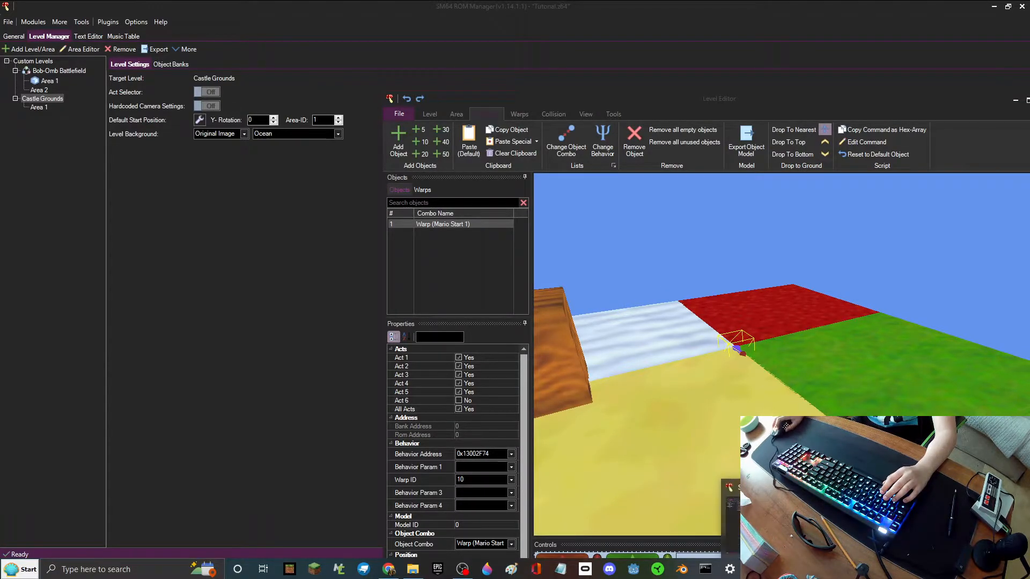
click(778, 520)
scroll(470, 395, down, 2)
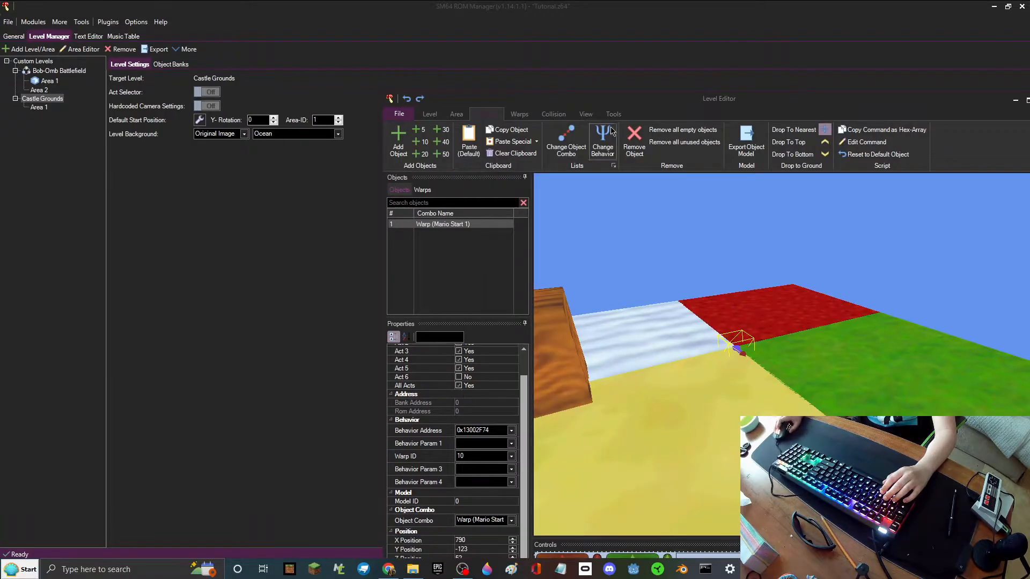
drag(621, 99, 558, 25)
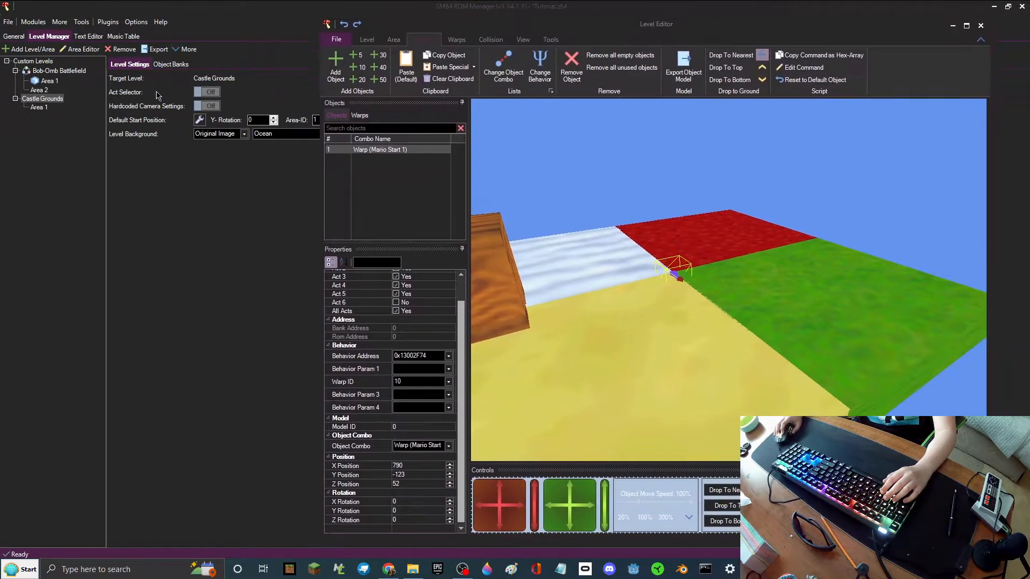
Step: Set the Castle Grounds default start position to the Mario Start 1 warp's coordinates, X 790, Y -123, Z 52
click(200, 121)
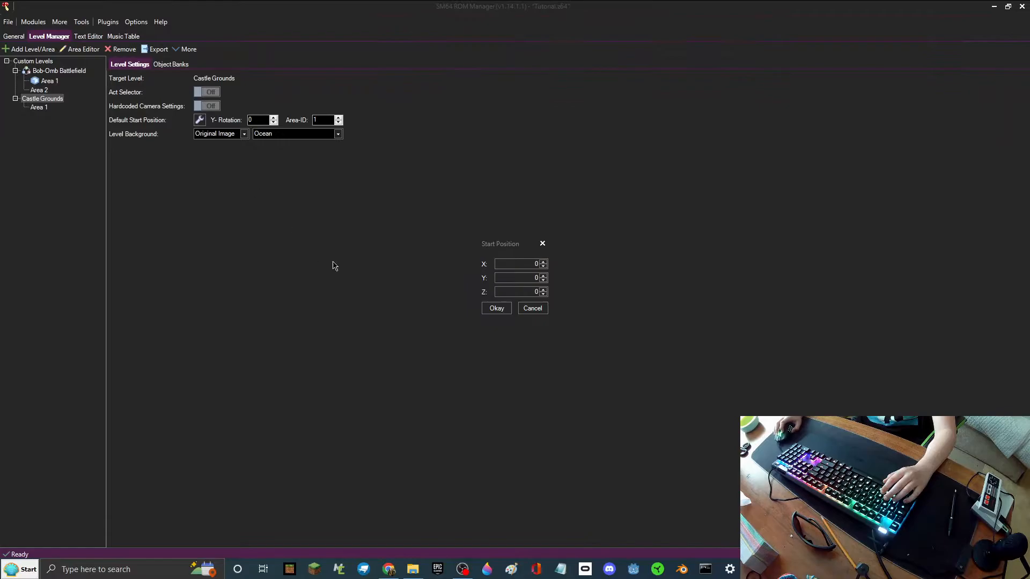
click(893, 520)
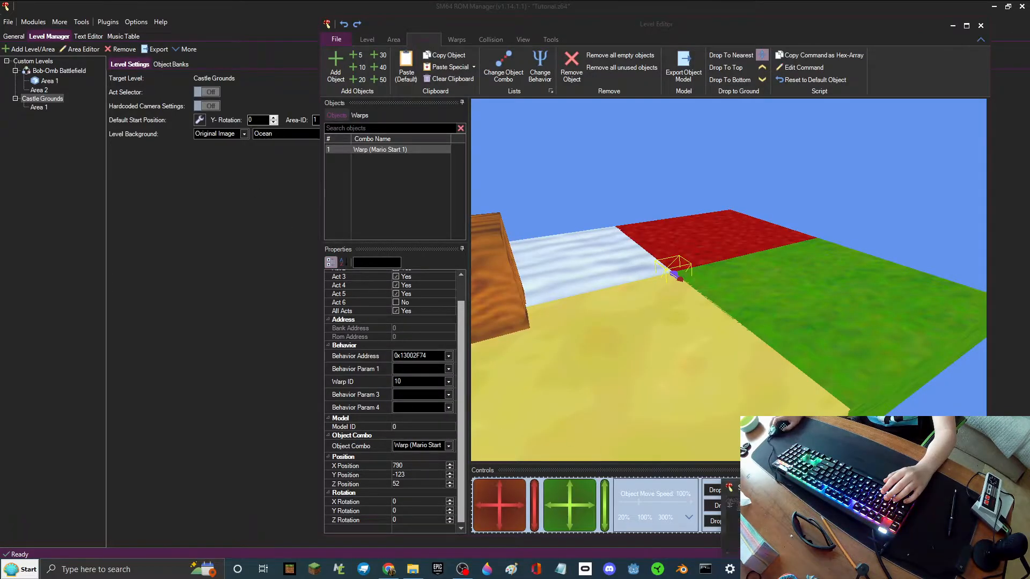
click(779, 519)
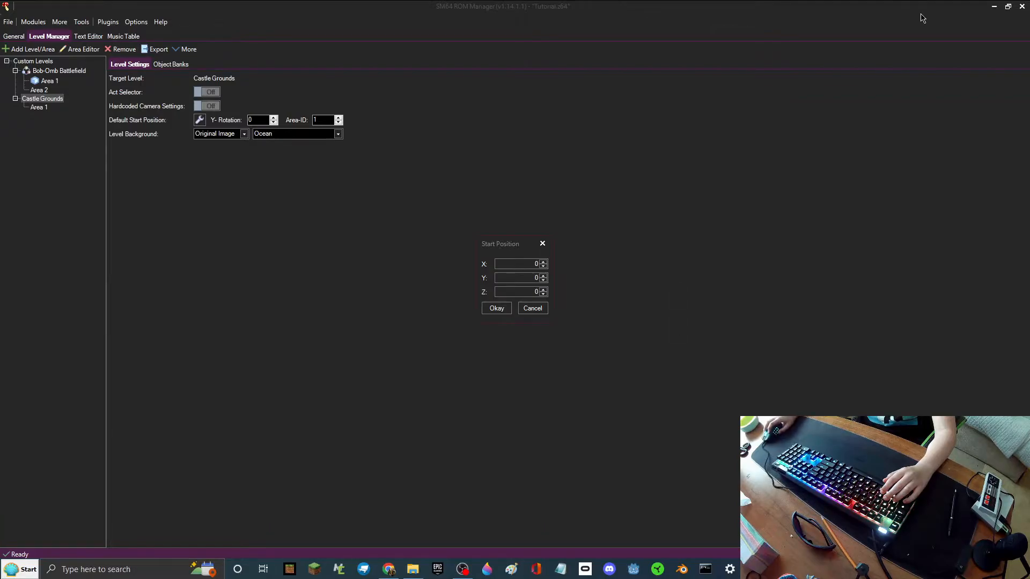
click(893, 520)
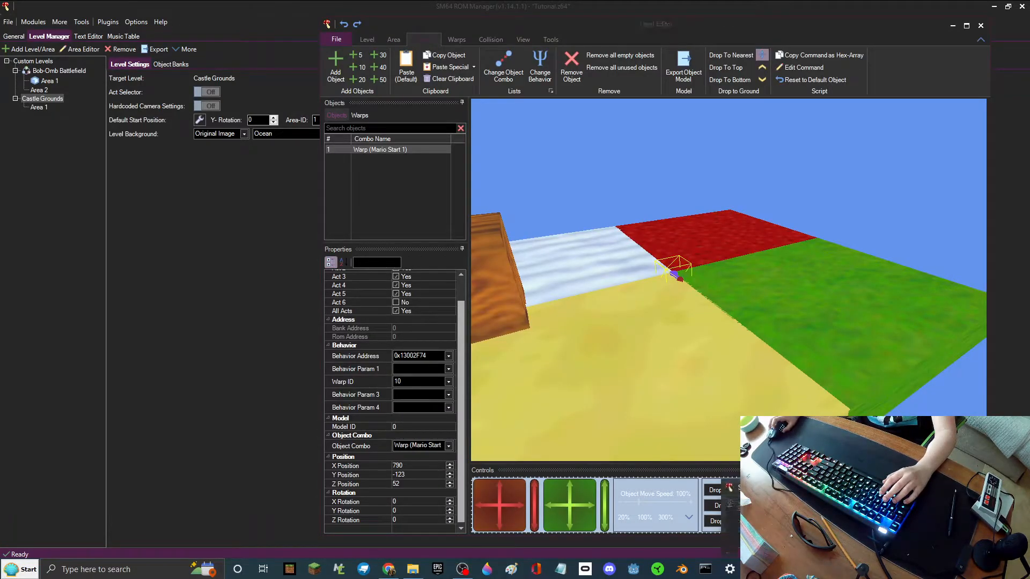
click(778, 520)
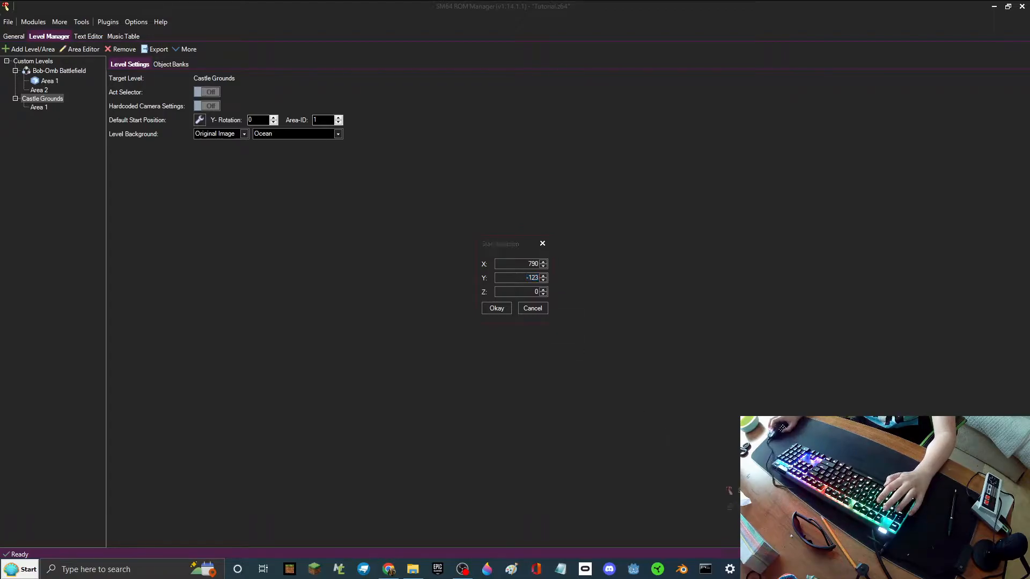
click(894, 519)
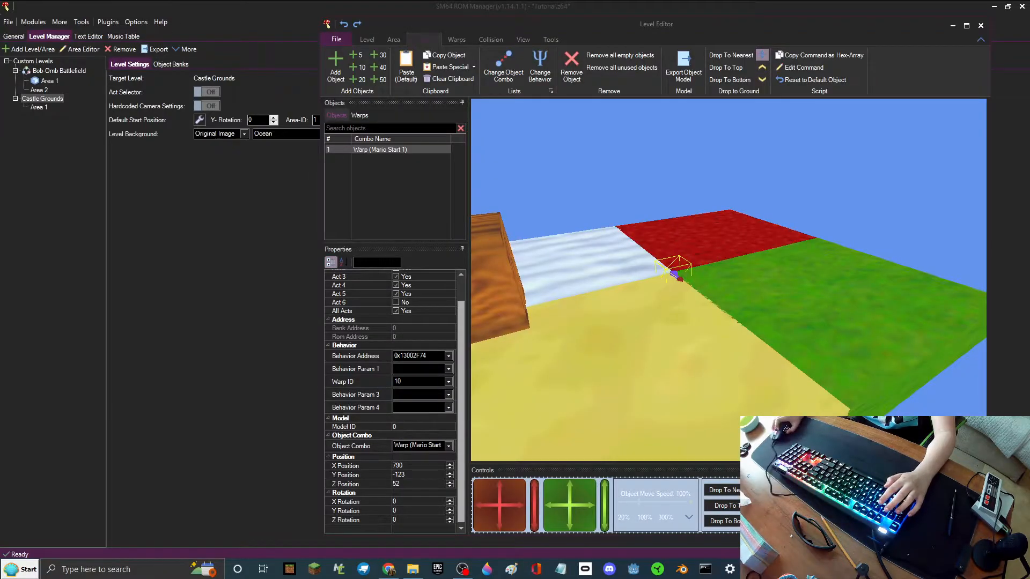
click(778, 517)
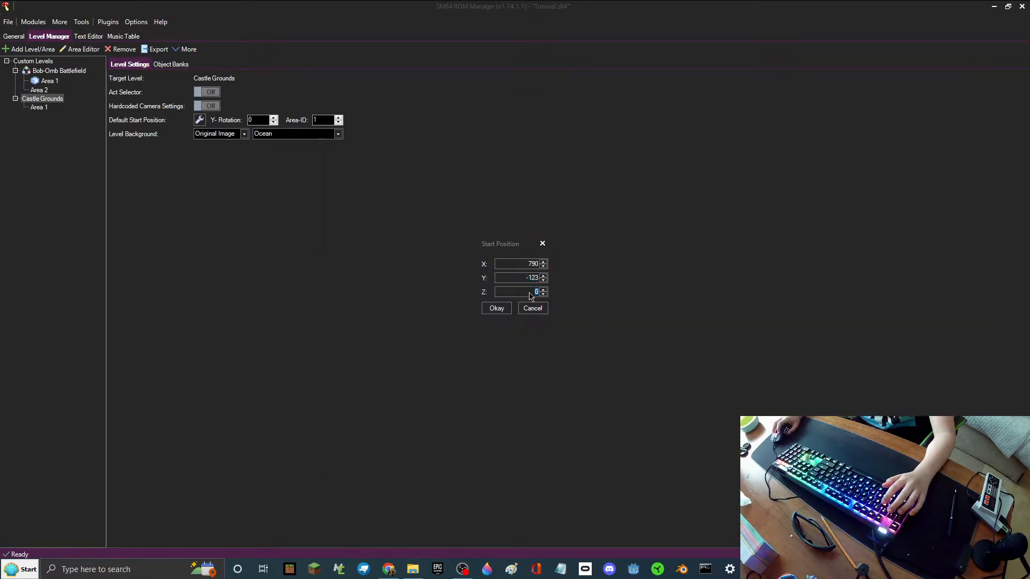
click(510, 311)
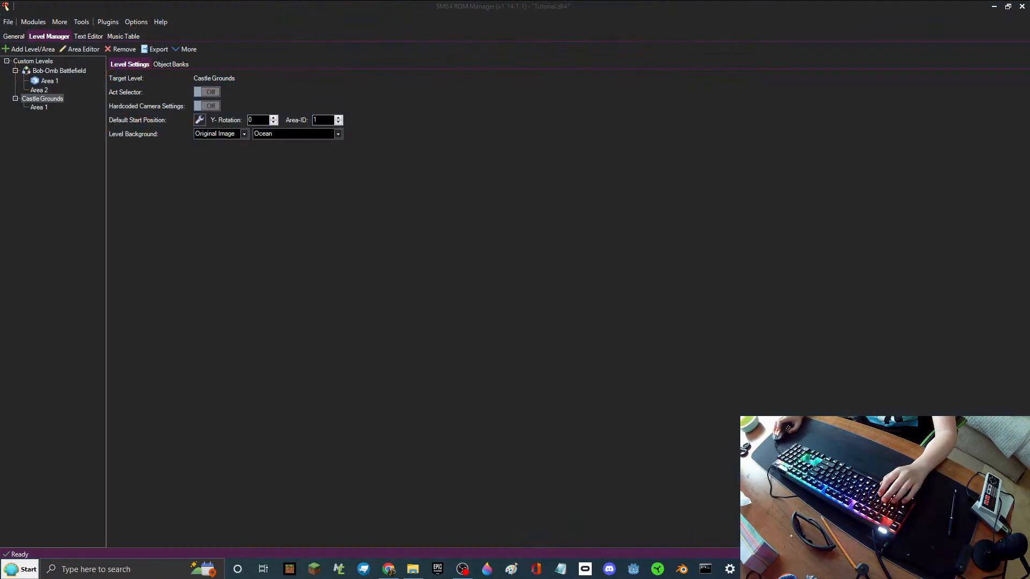
Step: Reopen Castle Grounds Area 1 for editing and add a second object with the Warp Pipe combo
click(79, 50)
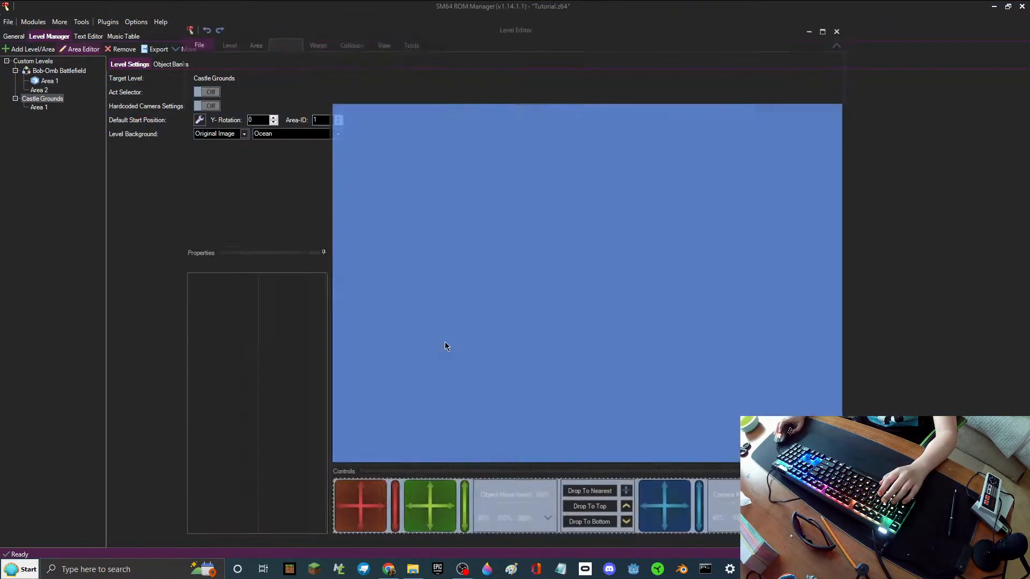
drag(371, 217, 172, 40)
click(195, 69)
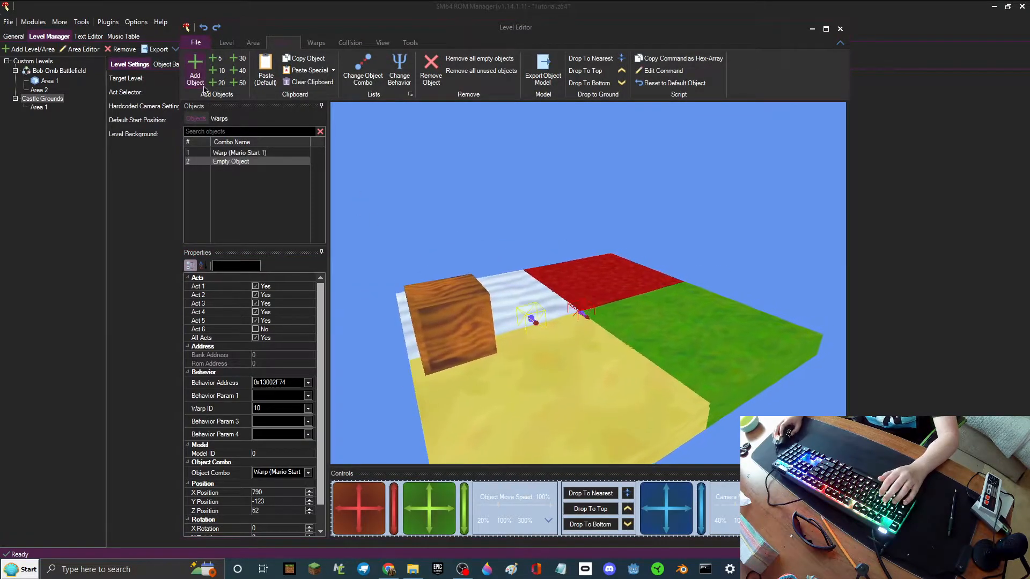
click(283, 473)
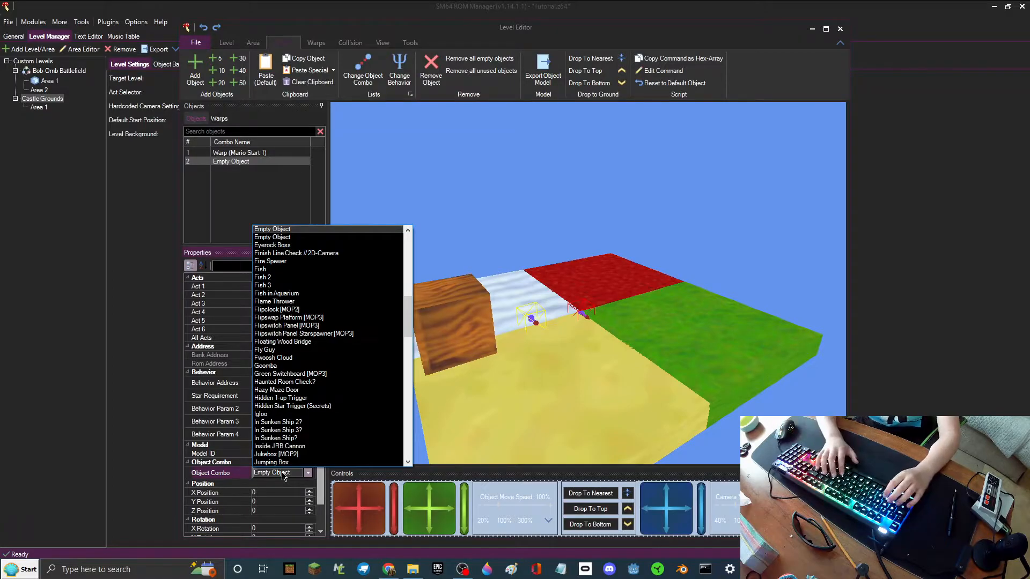
key(w)
key(w)
key(w)
key(w)
key(w)
key(w)
key(w)
key(w)
key(w)
key(w)
key(w)
key(w)
key(w)
key(w)
key(w)
key(w)
key(w)
key(w)
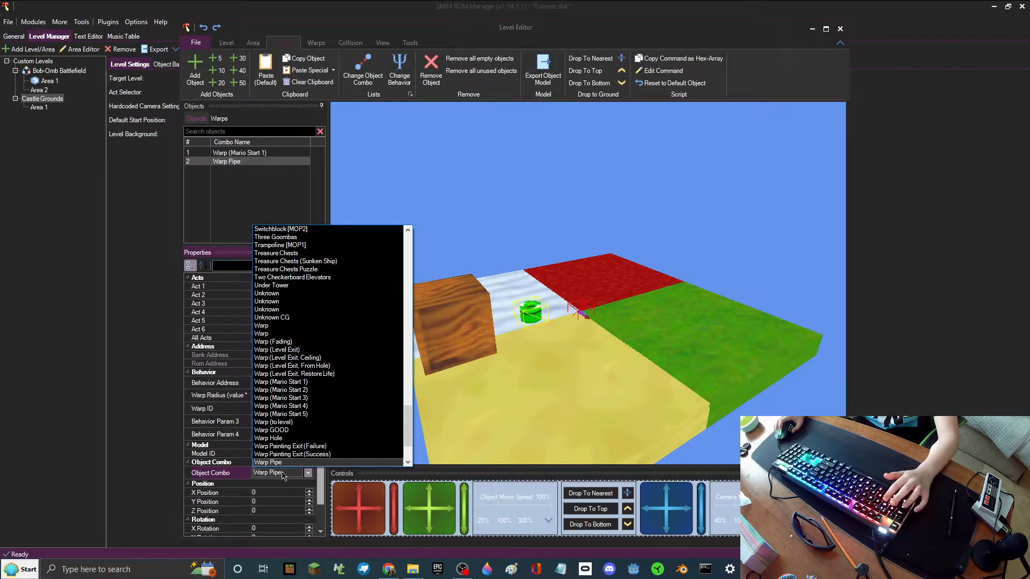
key(Return)
Step: Place the warp pipe on the ground near the yellow platform's front corner, about X 791, Y -123, Z 2086, and set its Warp ID to 11
click(629, 494)
mouse_move(359, 518)
mouse_down()
mouse_move(394, 540)
mouse_move(395, 493)
mouse_move(372, 523)
mouse_up()
click(568, 496)
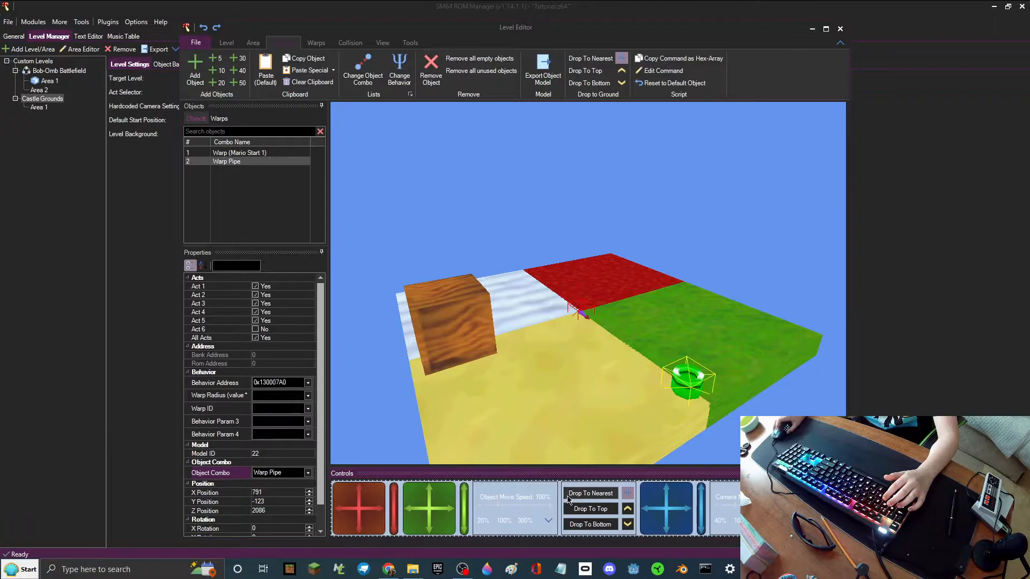
click(270, 408)
text(11)
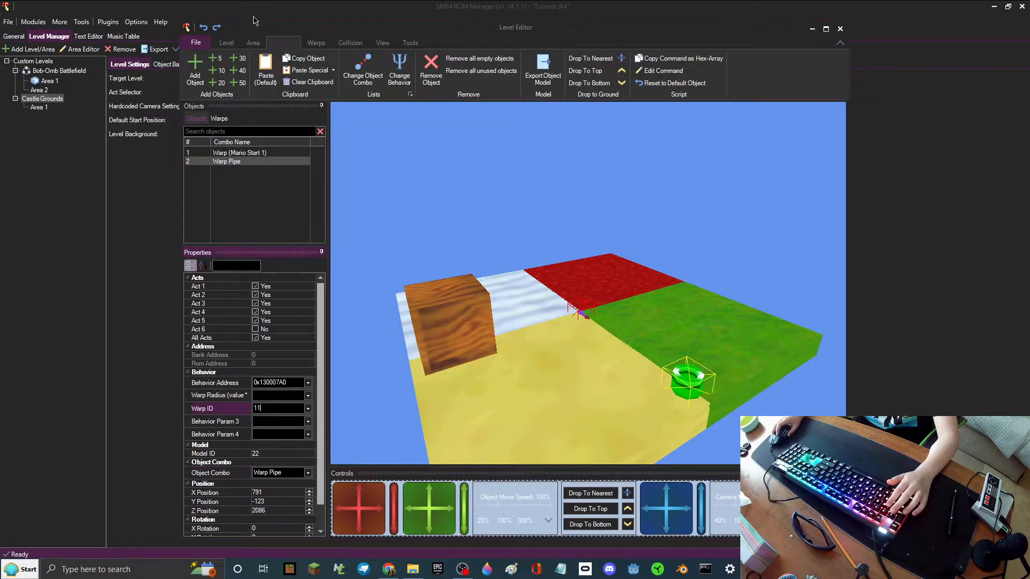
Step: Add a connected warp from Warp ID 11 to Bob-Omb Battlefield, area 1, destination warp ID 10
click(302, 43)
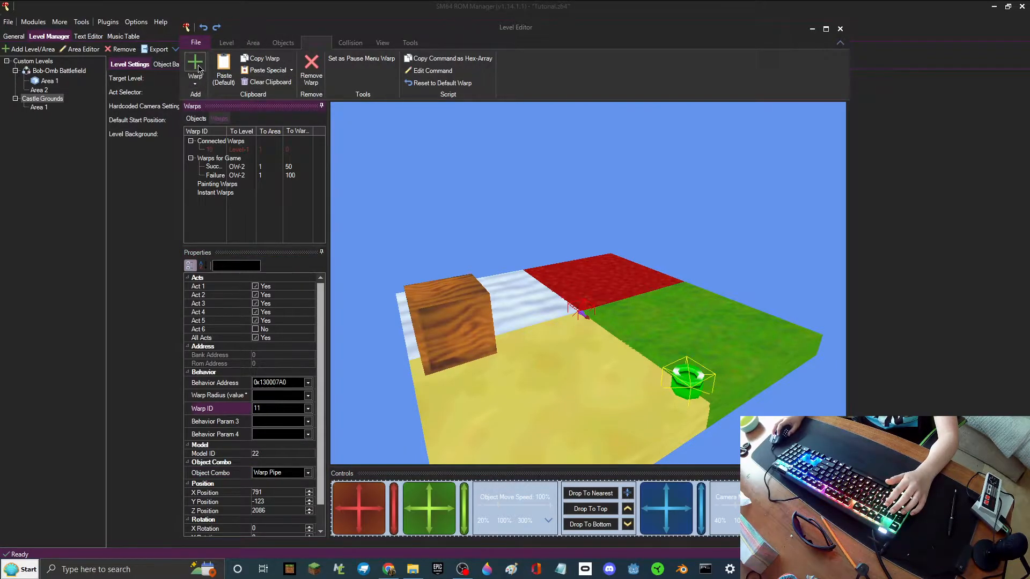
click(215, 158)
click(317, 331)
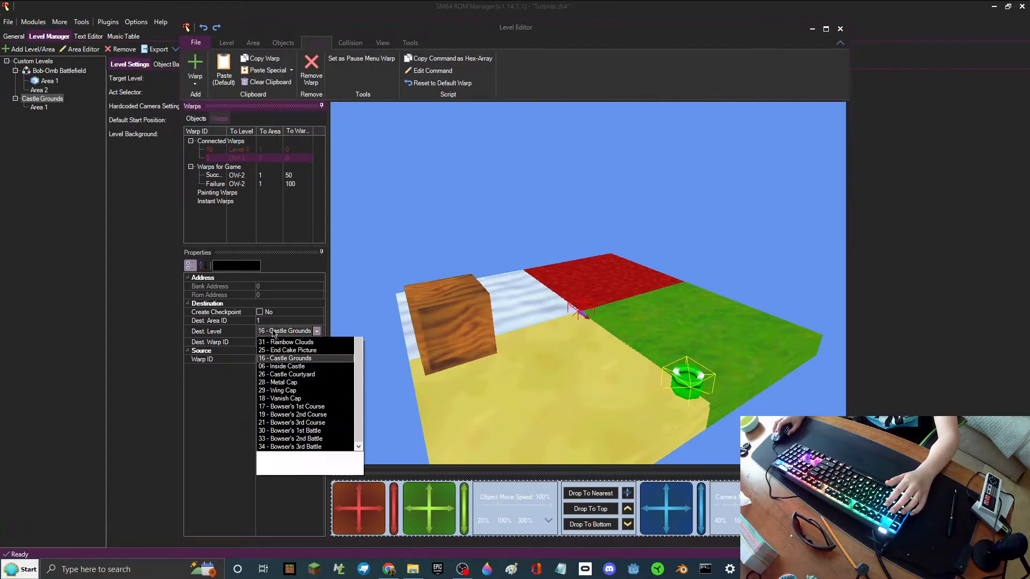
scroll(301, 370, up, 1)
click(300, 342)
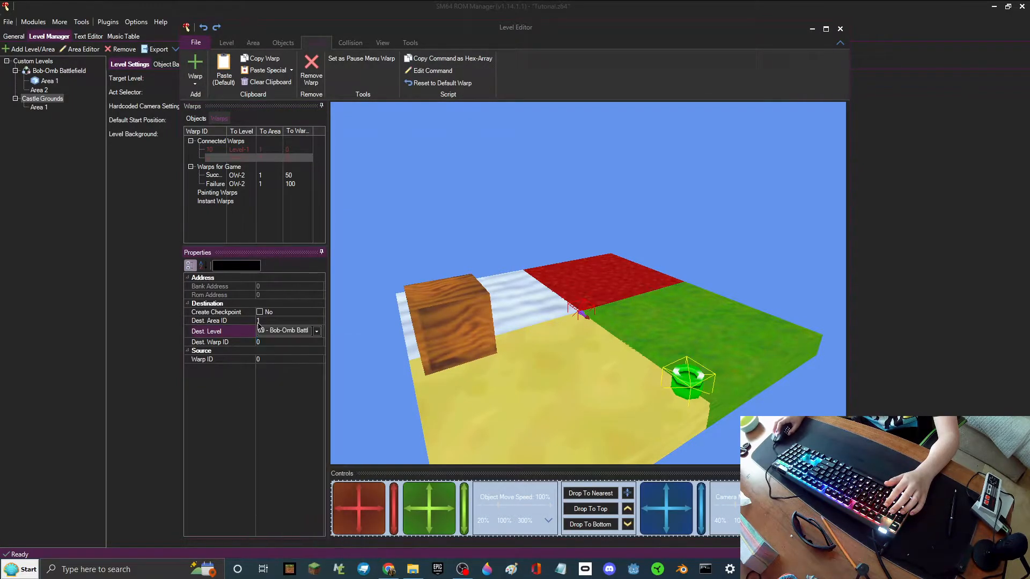
click(264, 342)
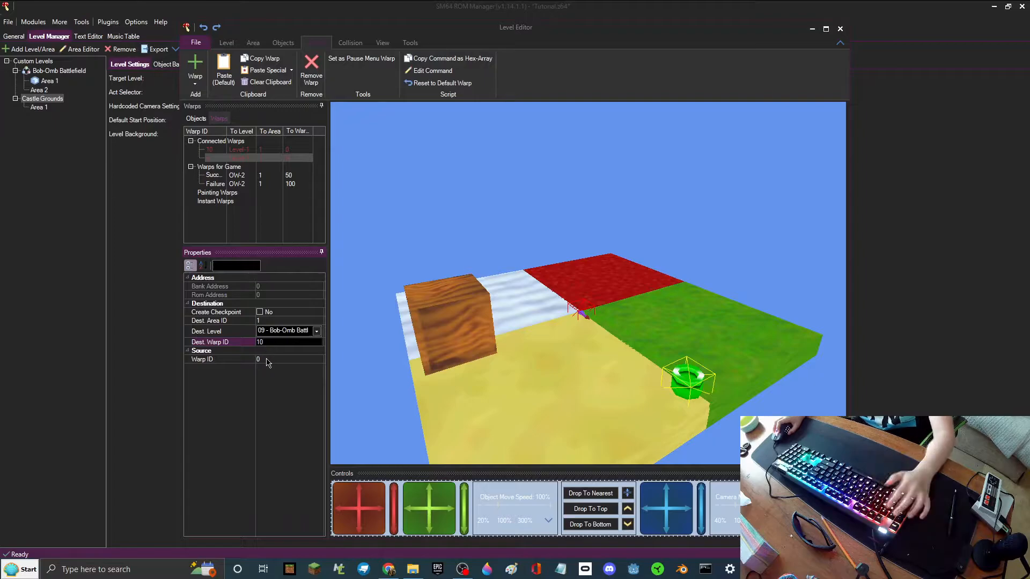
click(268, 359)
text(121)
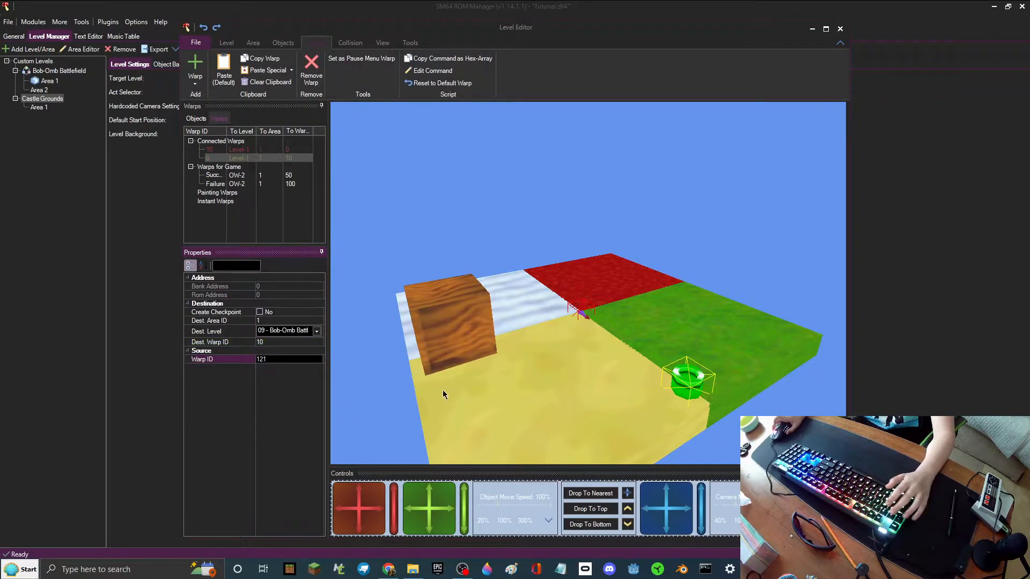
key(Return)
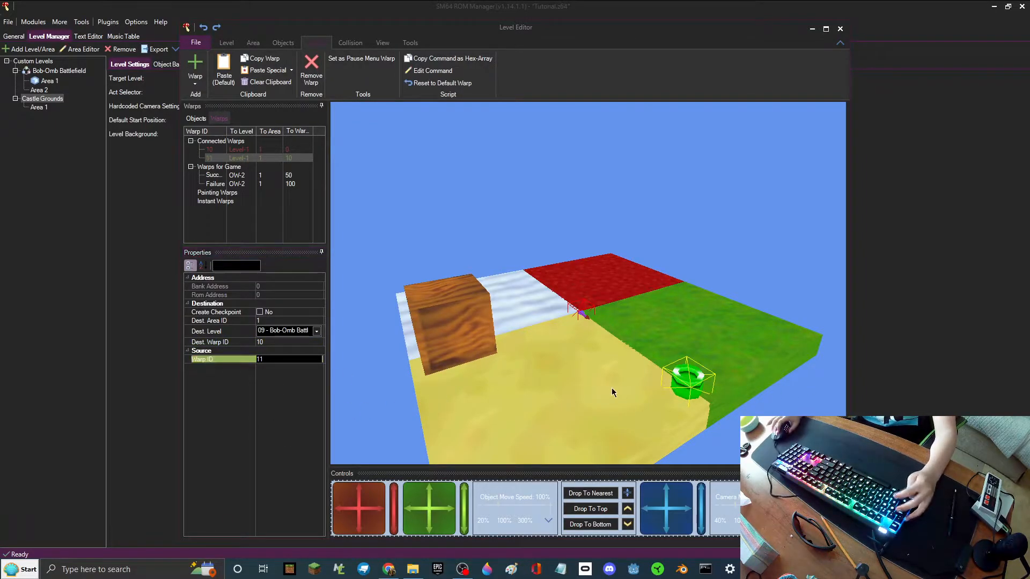
Step: Add a third object to Castle Grounds Area 1 and make it a Warp (Level Exit)
click(276, 45)
drag(559, 380, 610, 388)
key(w)
key(w)
drag(702, 390, 606, 311)
click(195, 72)
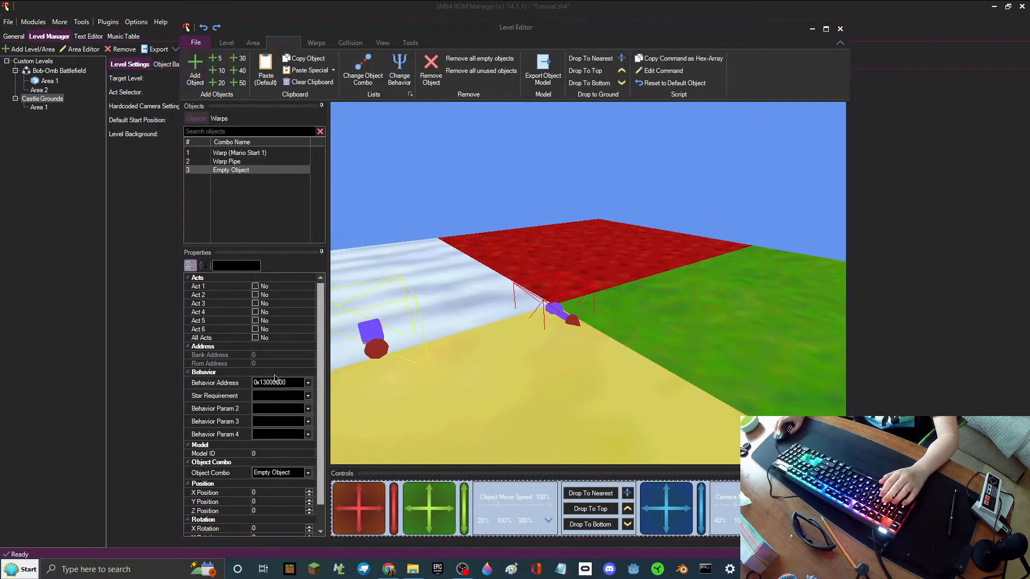
click(299, 472)
scroll(310, 371, down, 1)
scroll(317, 380, down, 13)
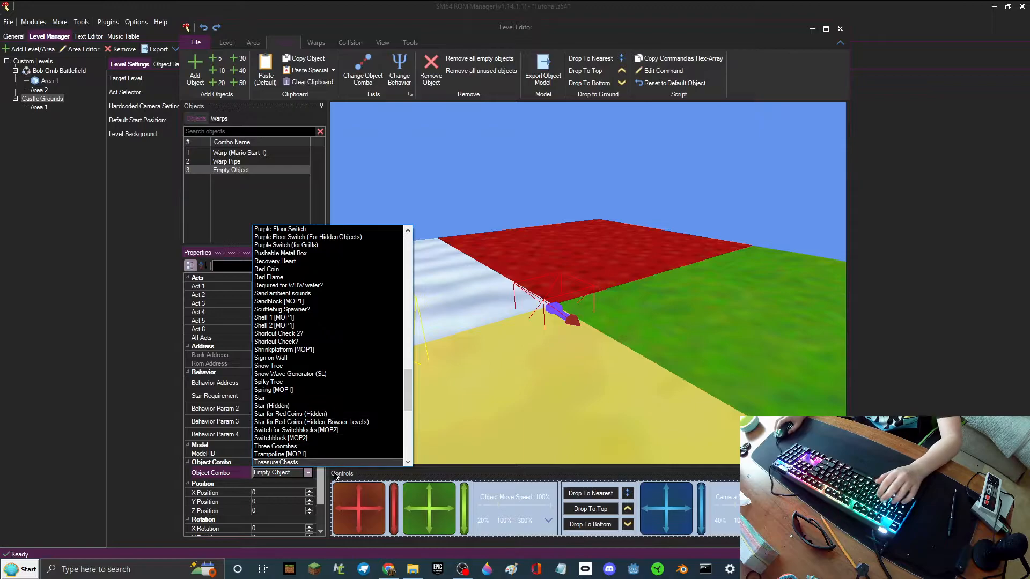
scroll(329, 393, down, 10)
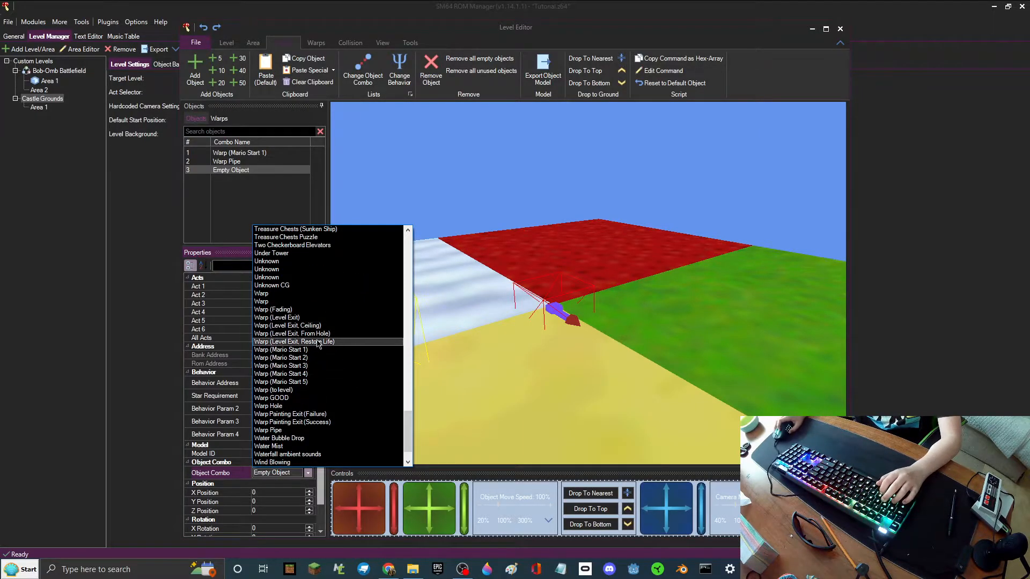
click(297, 318)
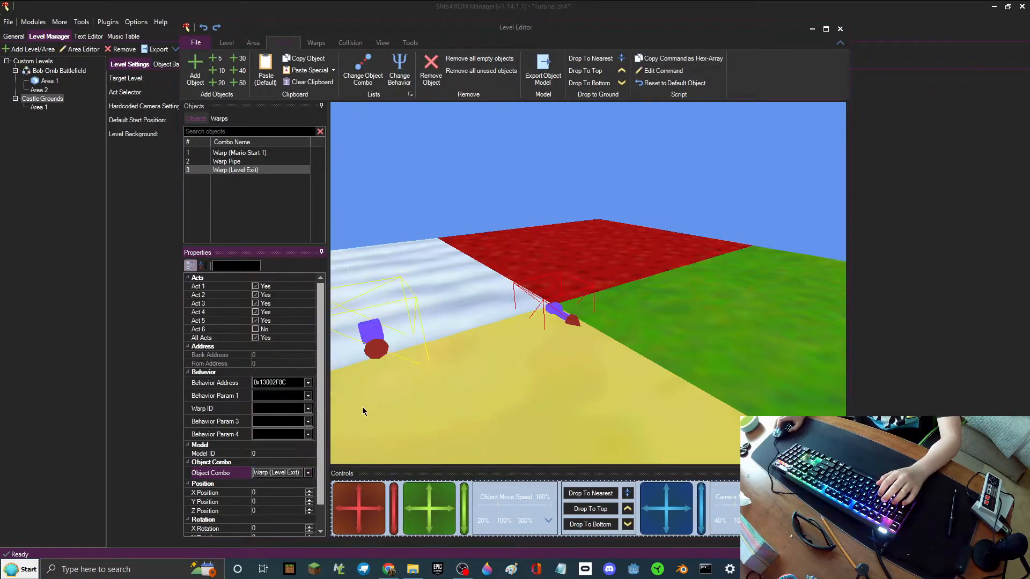
click(288, 474)
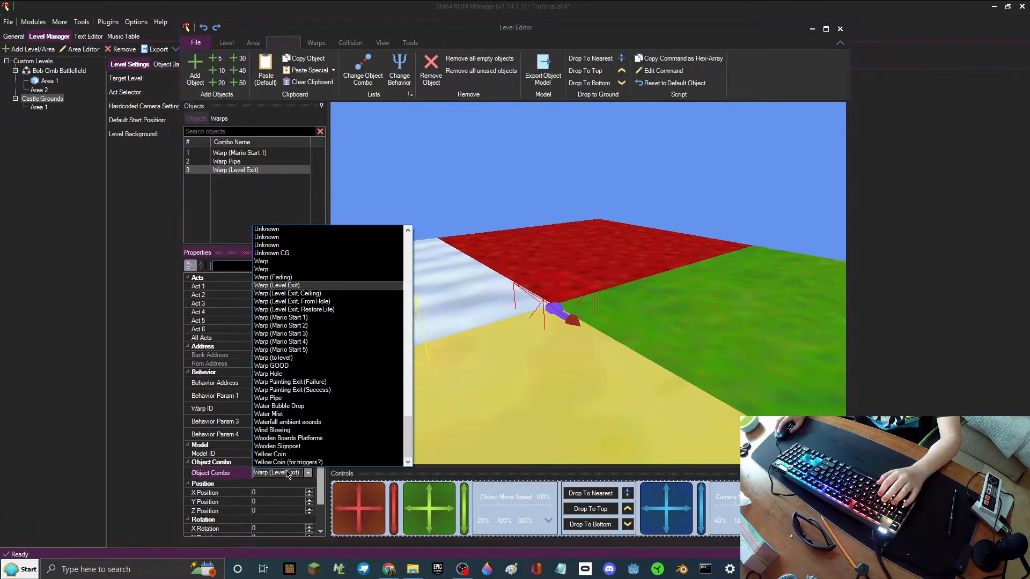
click(288, 474)
Step: Drop the level exit warp on the ground over the Mario start, about X 795, Y -123, Z 61, and set its Warp ID to 12
click(625, 494)
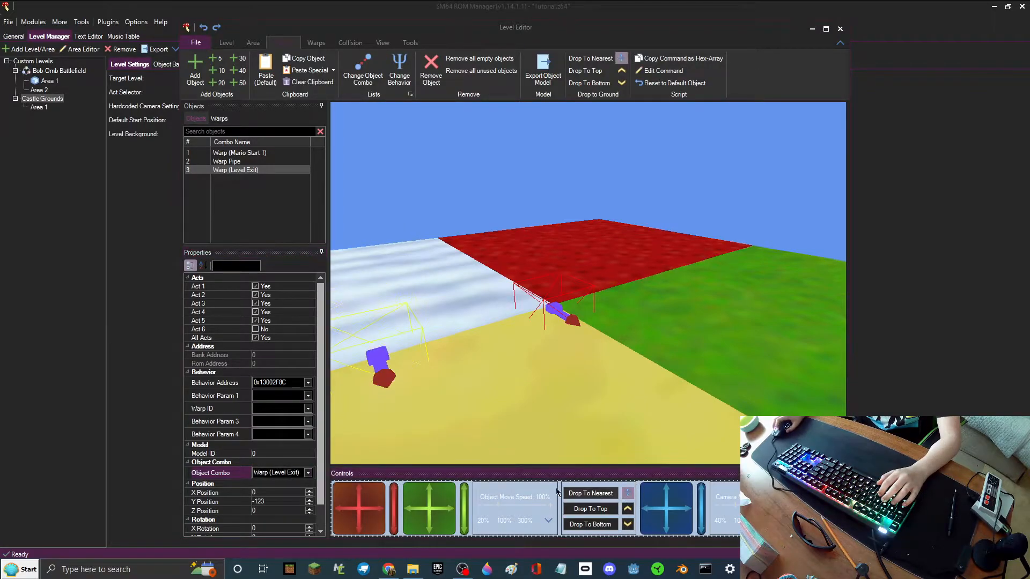
drag(382, 520, 387, 513)
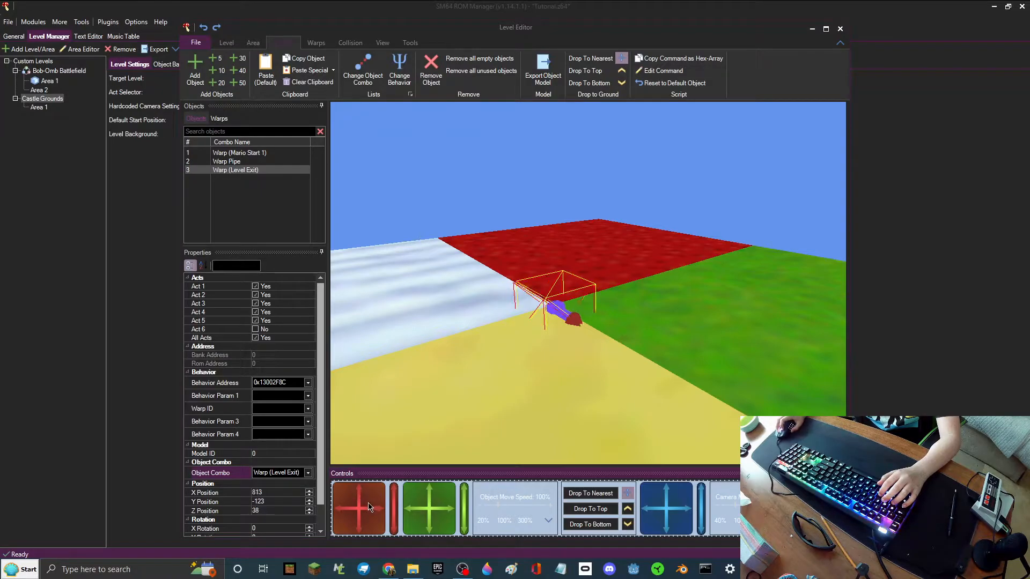
click(272, 410)
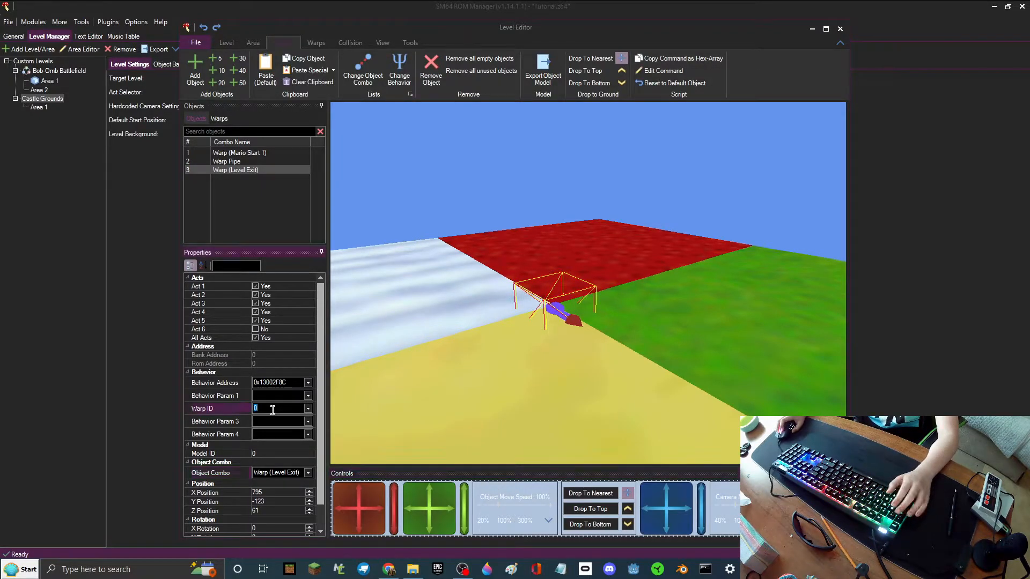
text(12)
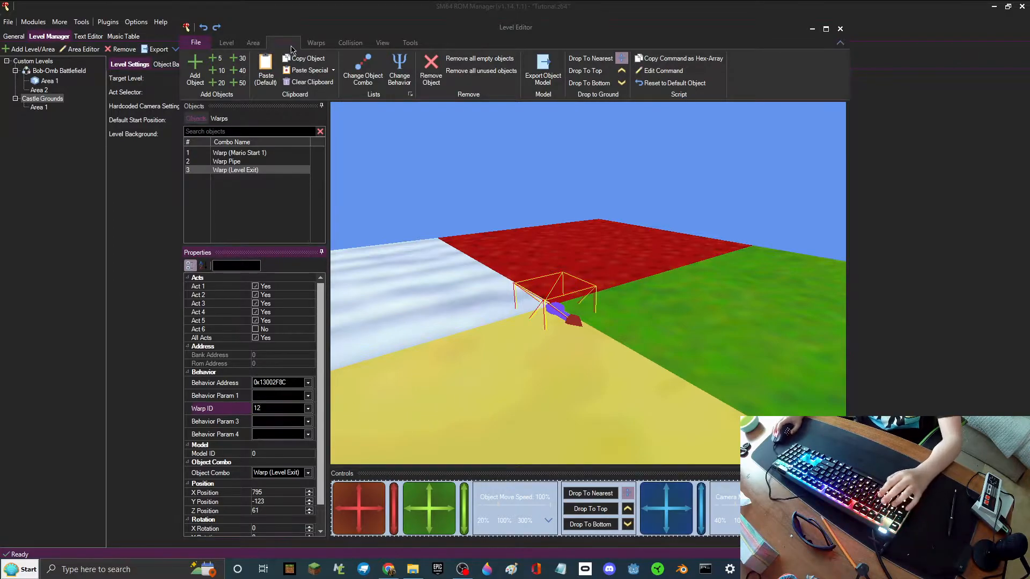
Step: Add a connected warp from Warp ID 12 to Castle Grounds, area 1, destination warp ID 12
click(316, 43)
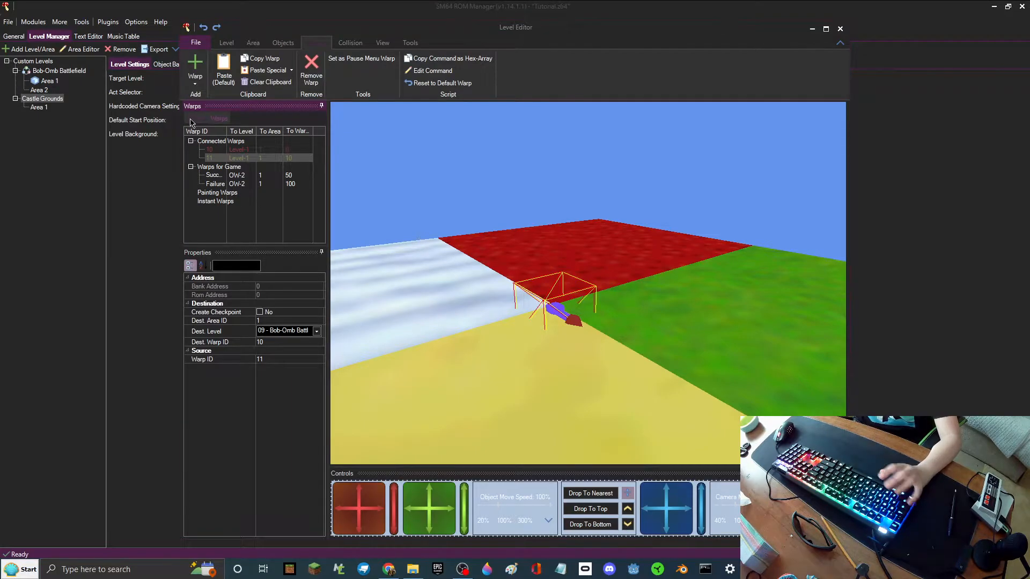
click(194, 65)
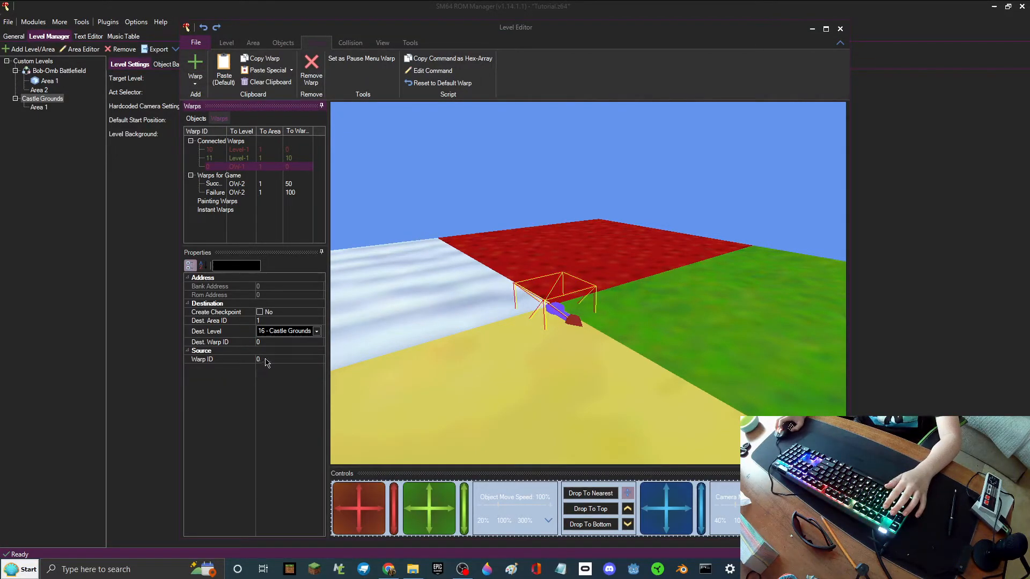
click(263, 359)
click(266, 343)
text(12)
click(282, 189)
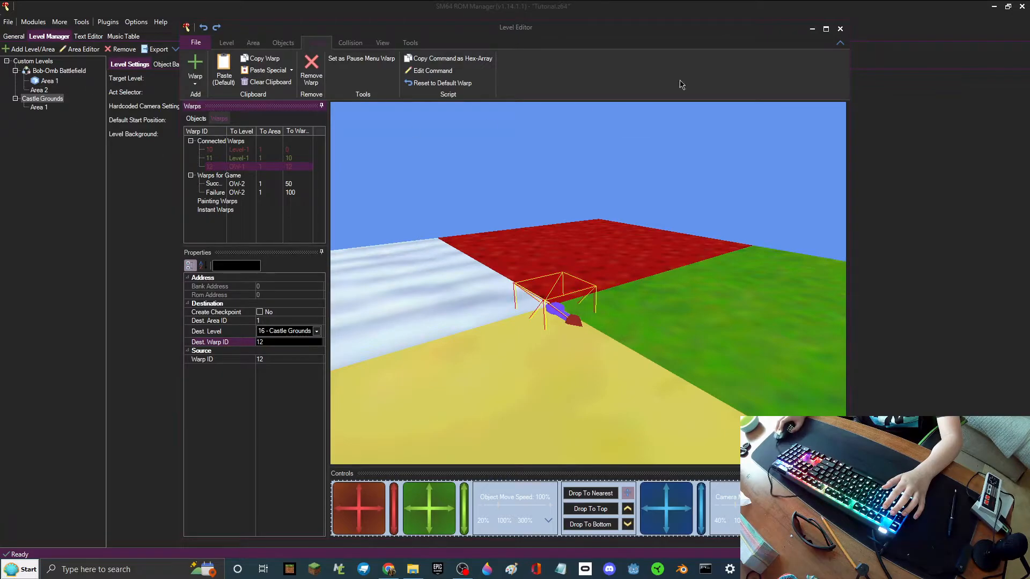
Step: Load the reference ROM SM64EMWI(0.0.43).z64 and open its Castle Grounds Area 1 in the area editor
click(812, 30)
click(14, 35)
click(38, 99)
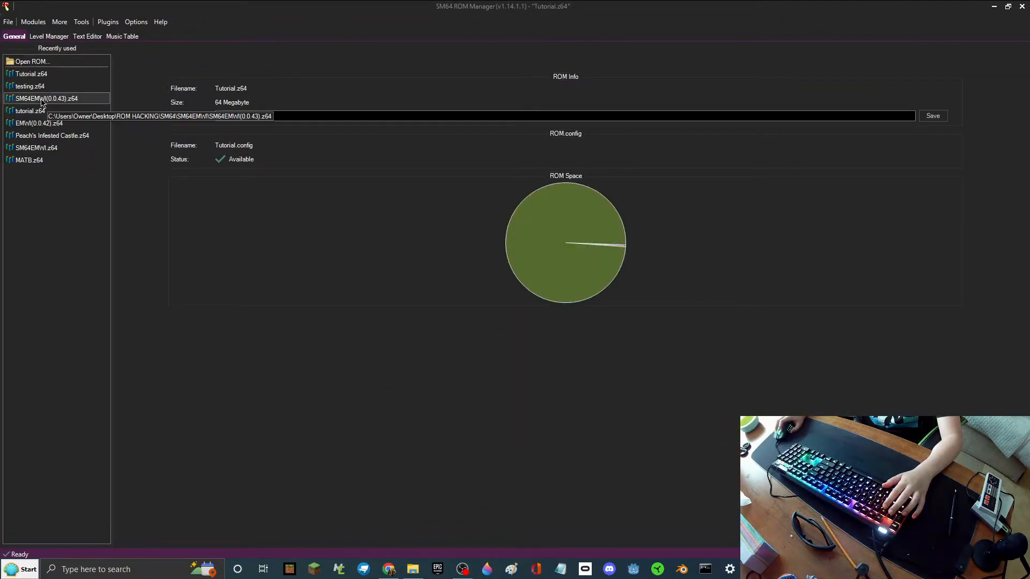
click(47, 36)
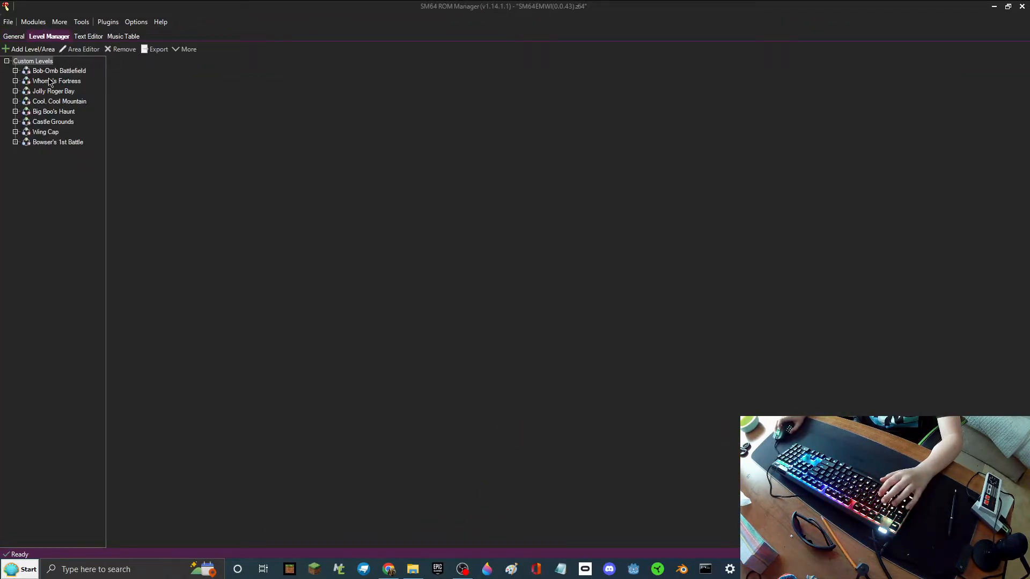
double_click(24, 122)
click(47, 132)
click(75, 48)
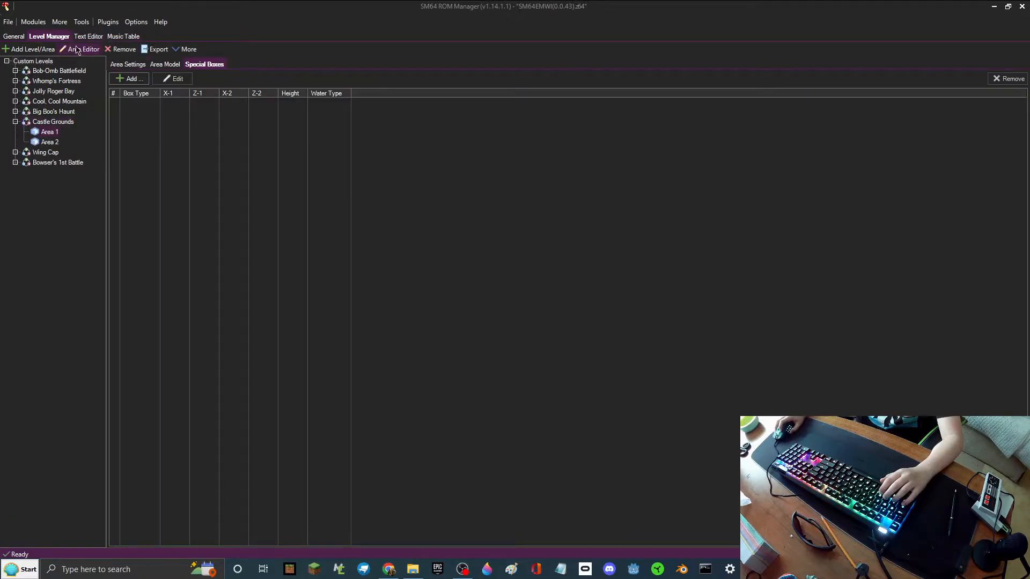
Step: Examine the reference area's connected warps, including the destination settings of Warp ID 45, and close its editor
click(219, 118)
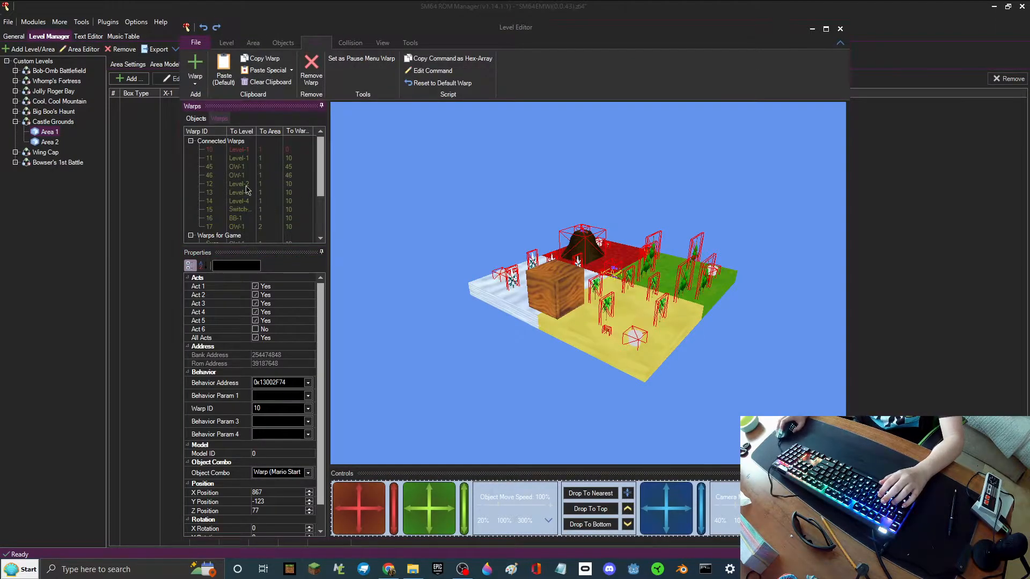
click(229, 167)
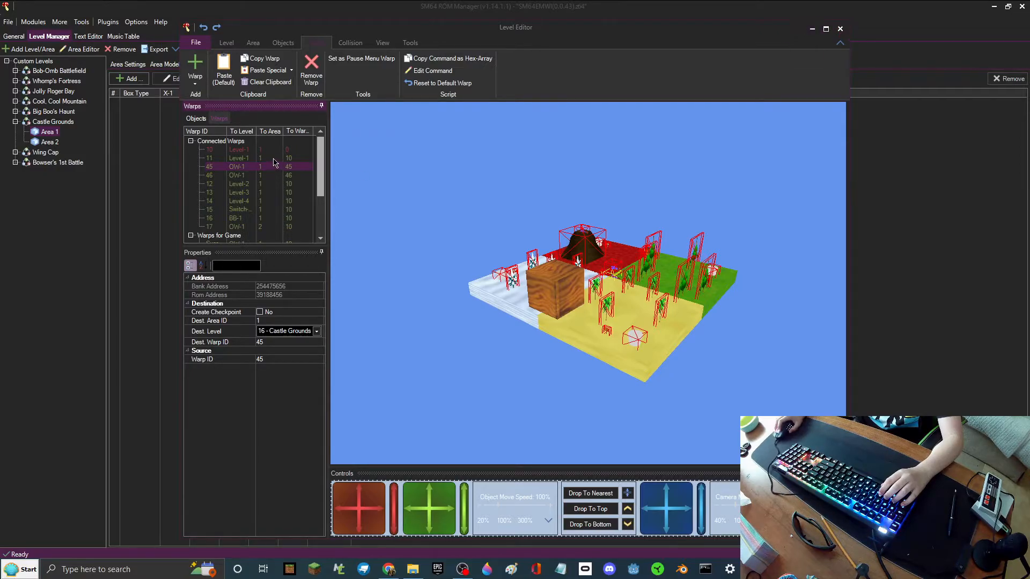
click(840, 28)
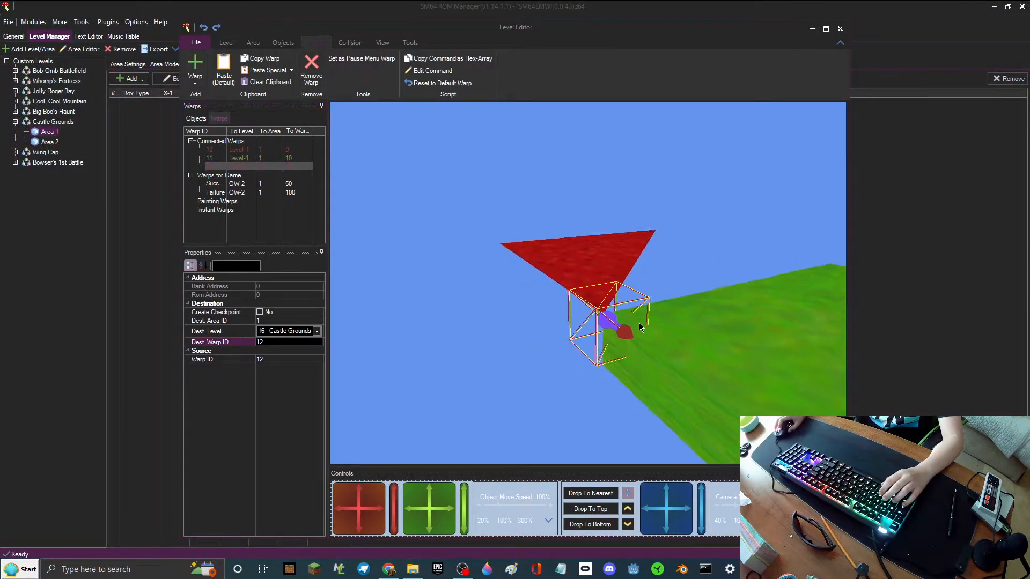
Step: Close the remaining Castle Grounds editor of the tutorial ROM and review the reference ROM's Castle Grounds Area 1 warp list again
key(s)
drag(638, 328, 593, 324)
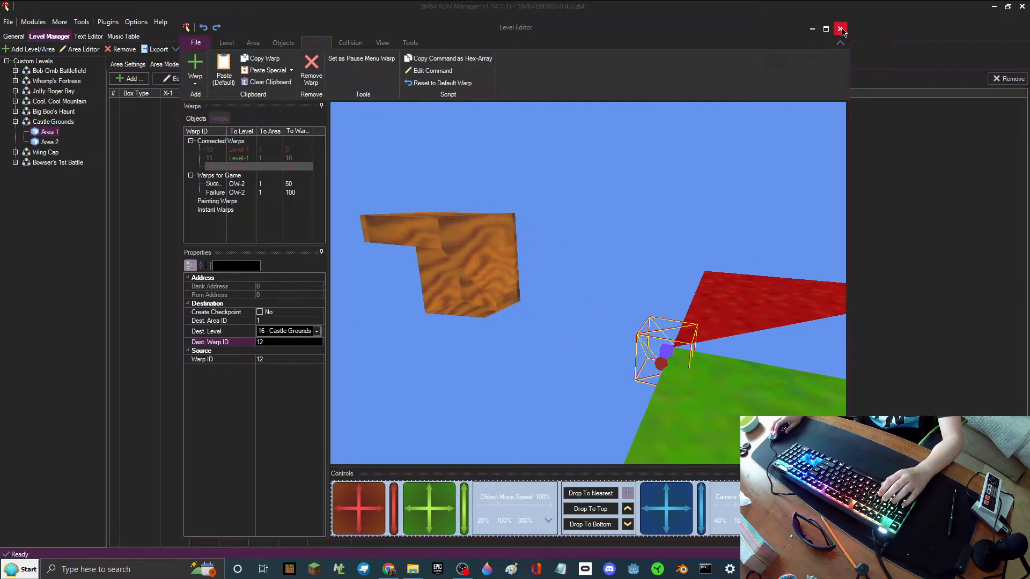
click(840, 28)
click(77, 50)
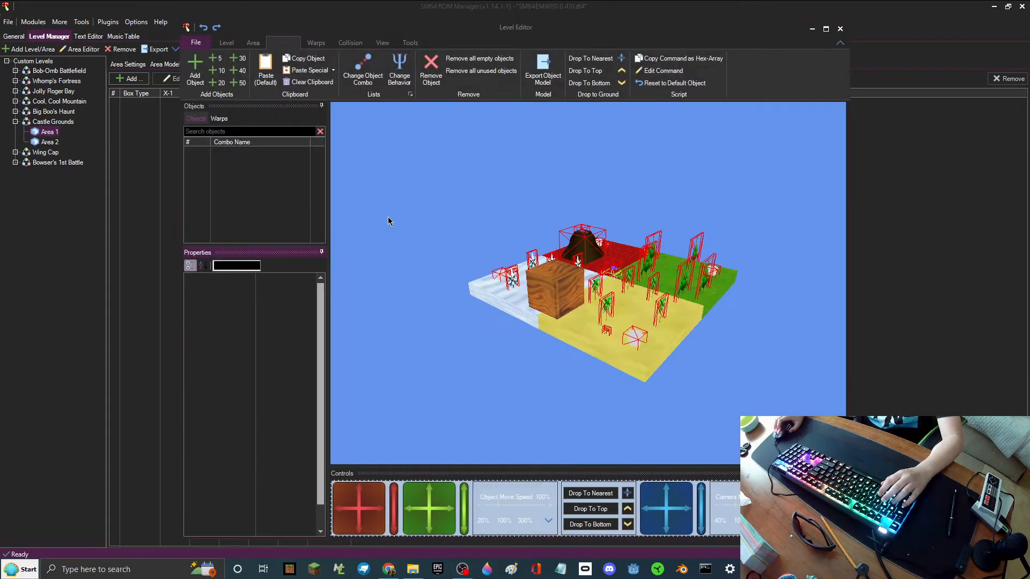
click(315, 43)
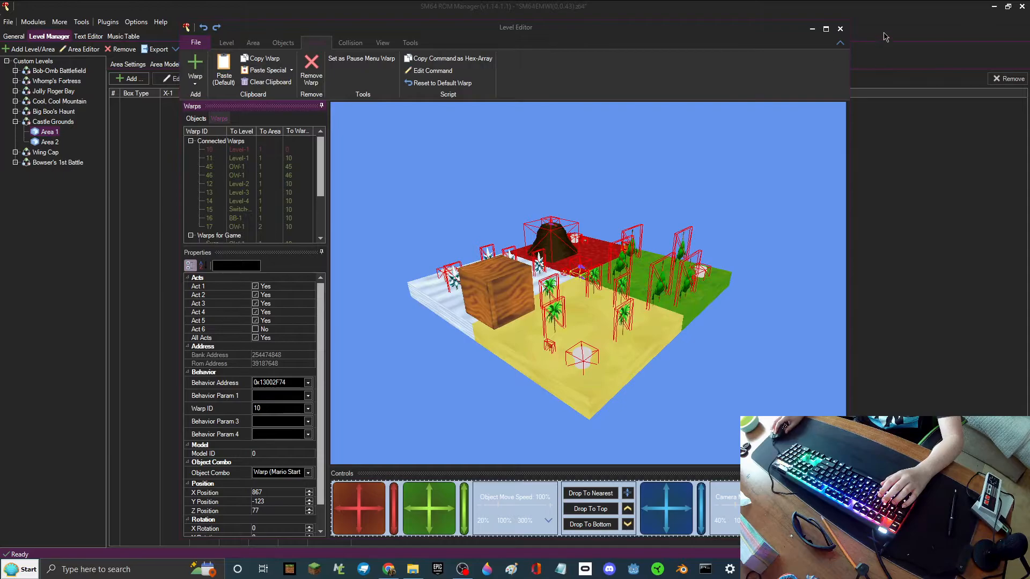
click(839, 28)
Step: Reload Tutorial.z64, view Bob-Omb Battlefield Area 1 in the area editor and close it
click(12, 38)
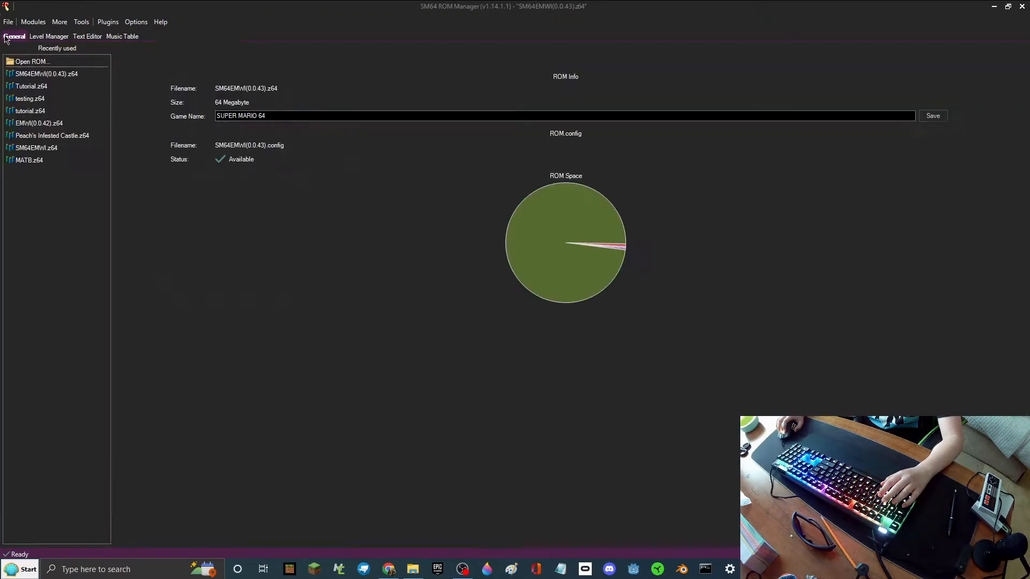
click(32, 87)
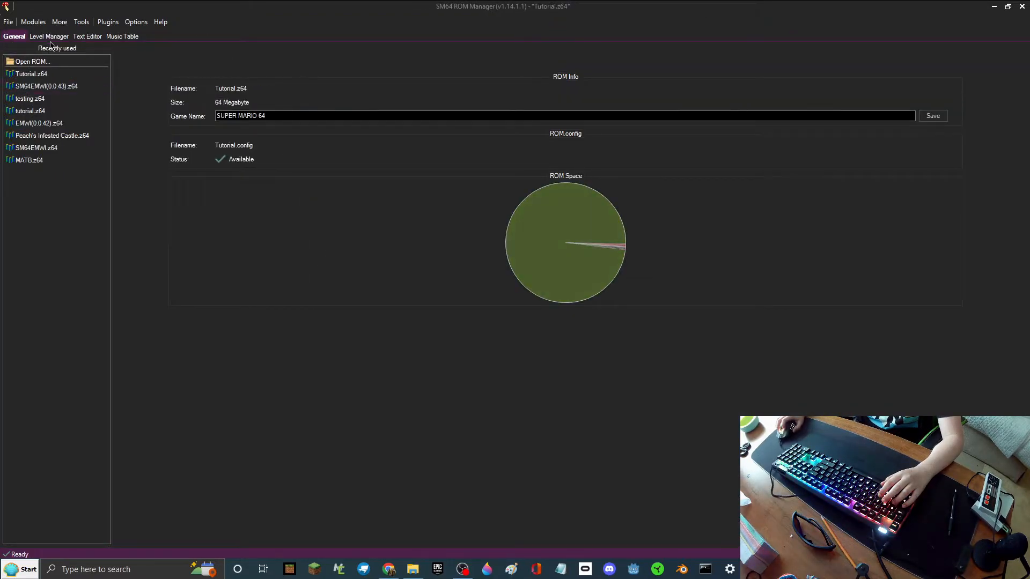
click(49, 36)
click(16, 71)
click(36, 82)
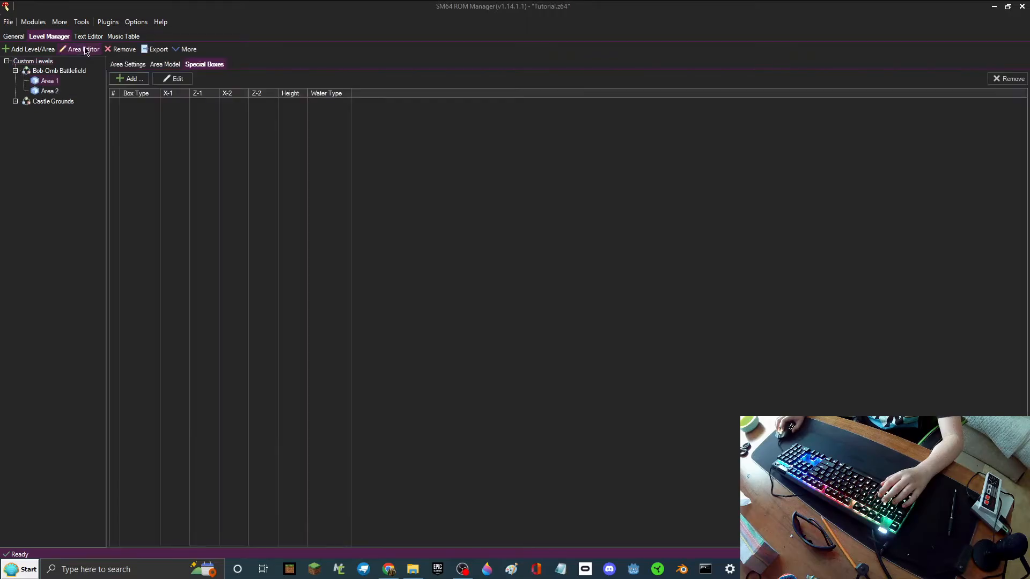
click(80, 49)
key(w)
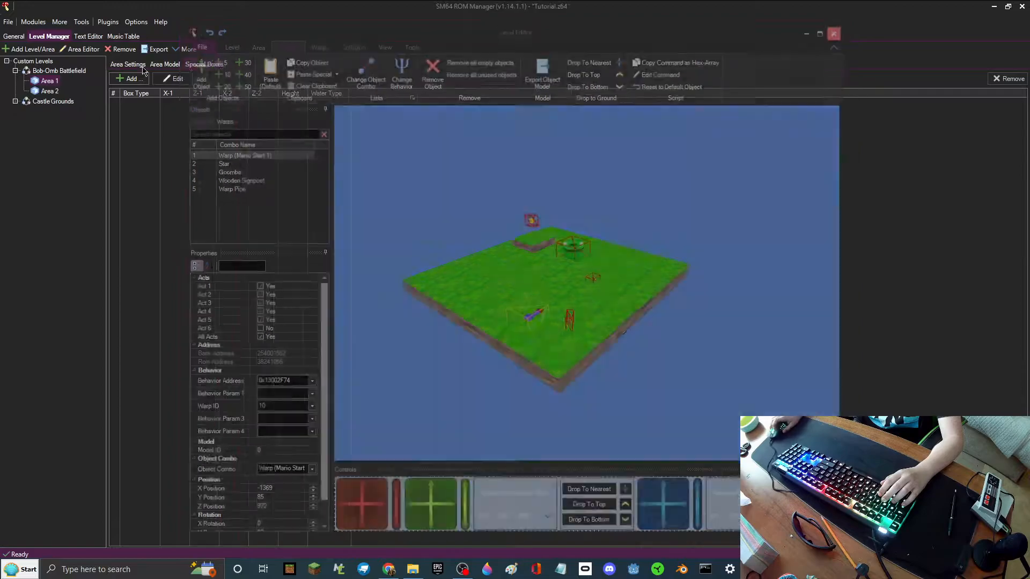
click(841, 29)
Step: Open Castle Grounds Area 1 in the area editor and check its connected warp with Warp ID 11
click(16, 101)
click(84, 50)
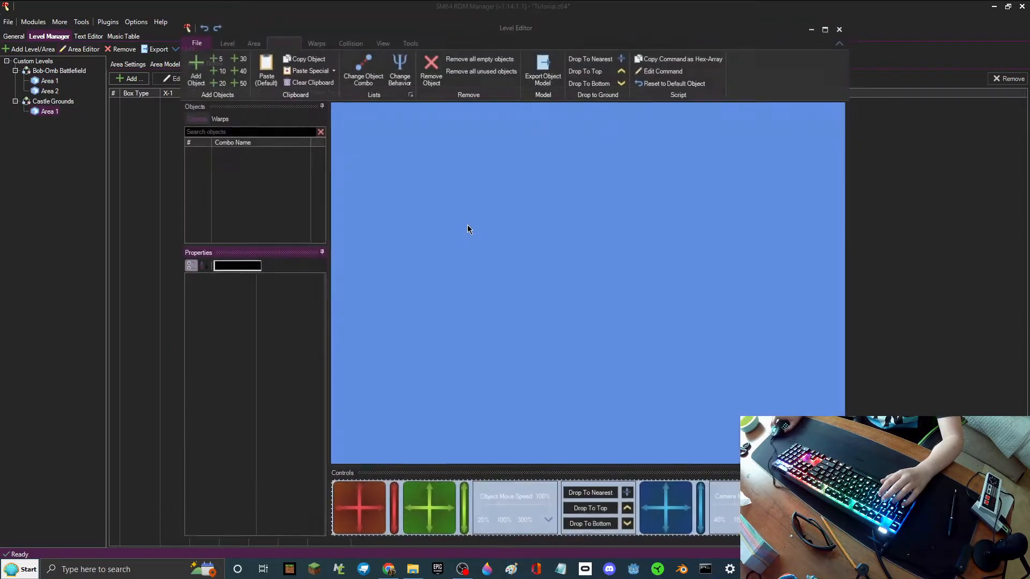
click(312, 43)
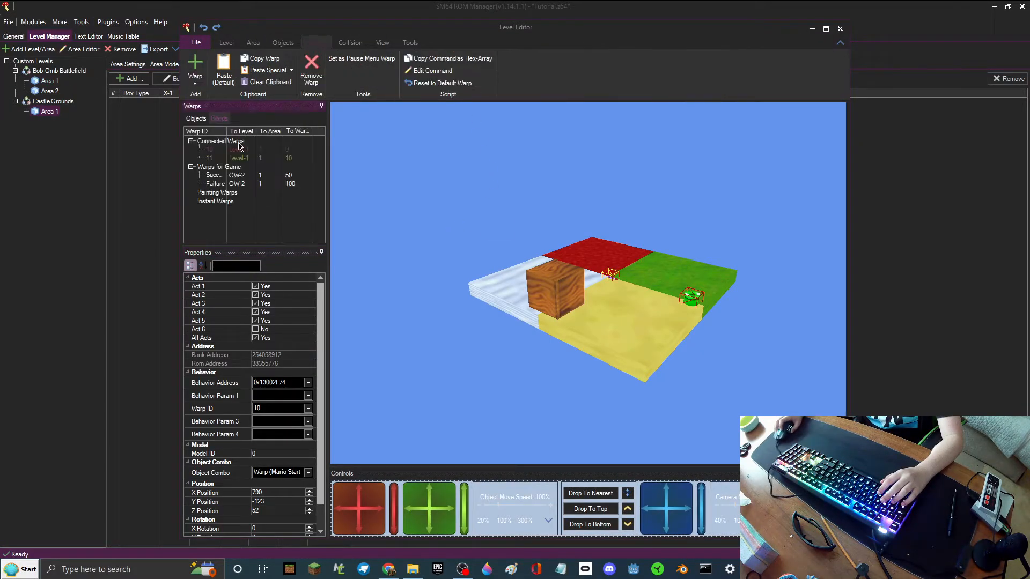
click(235, 158)
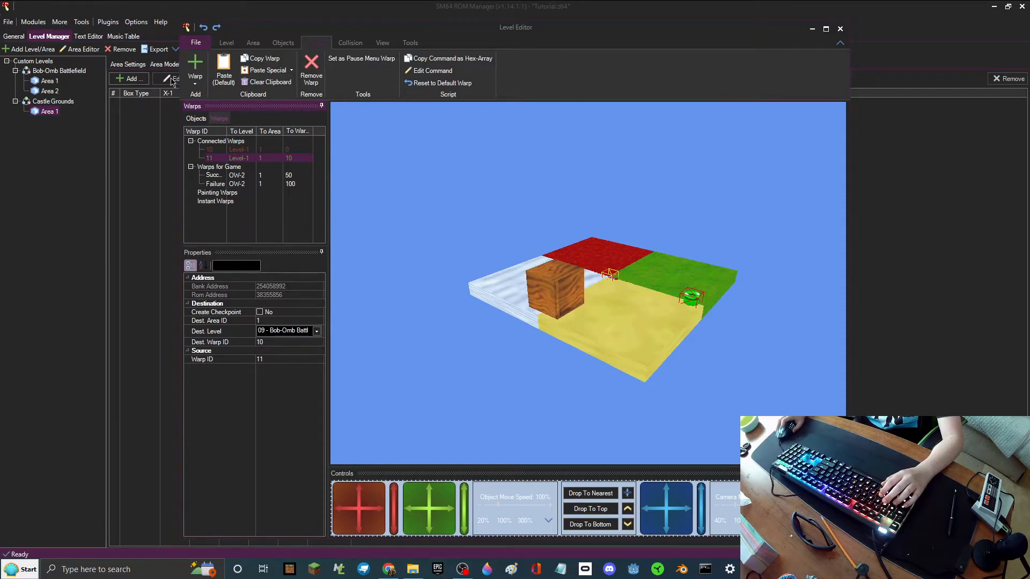
Step: Add a connected warp to Castle Grounds, area 1, with Warp ID 11 and destination warp ID 11
click(195, 64)
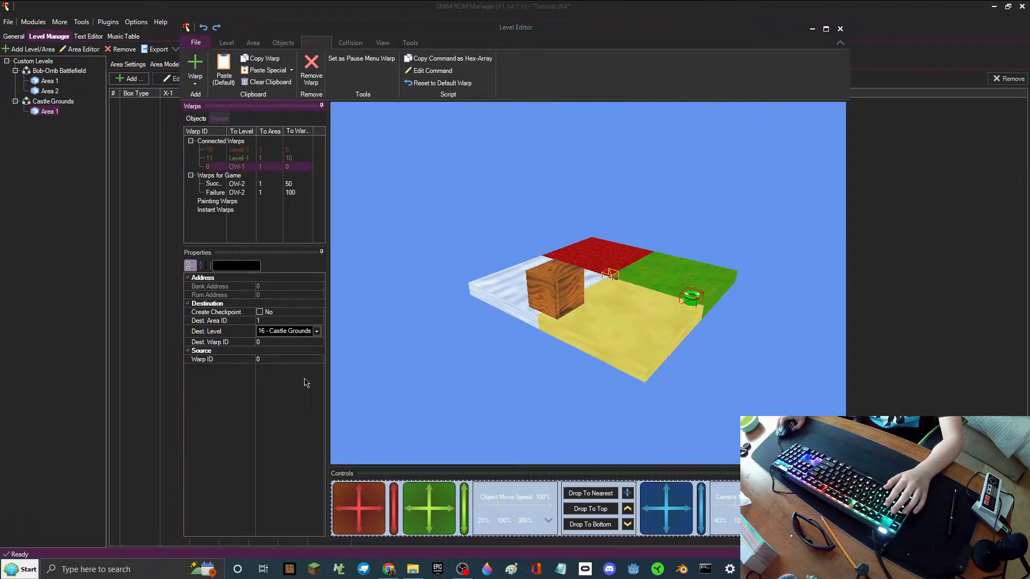
click(262, 358)
text(11)
click(279, 342)
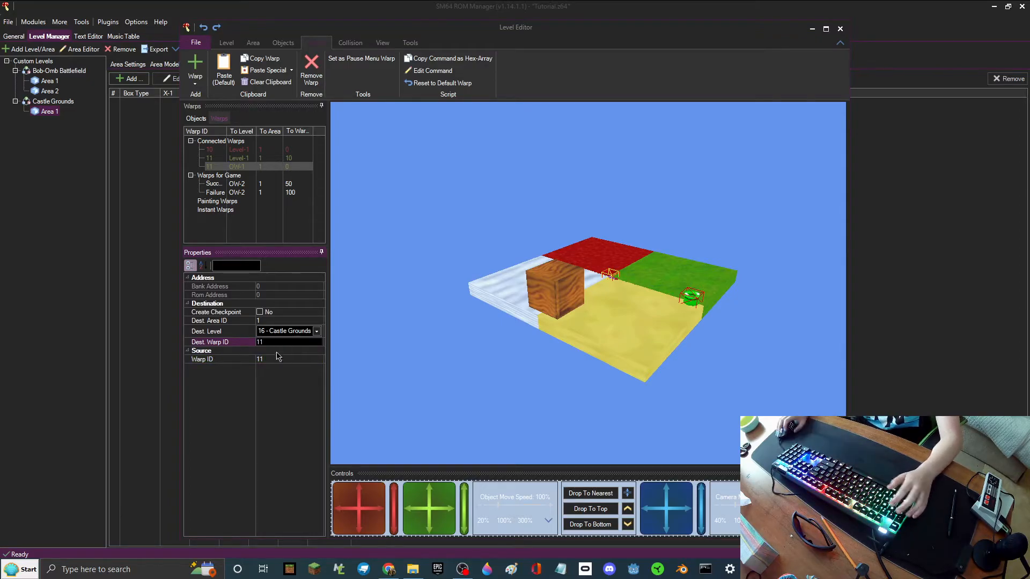
click(214, 166)
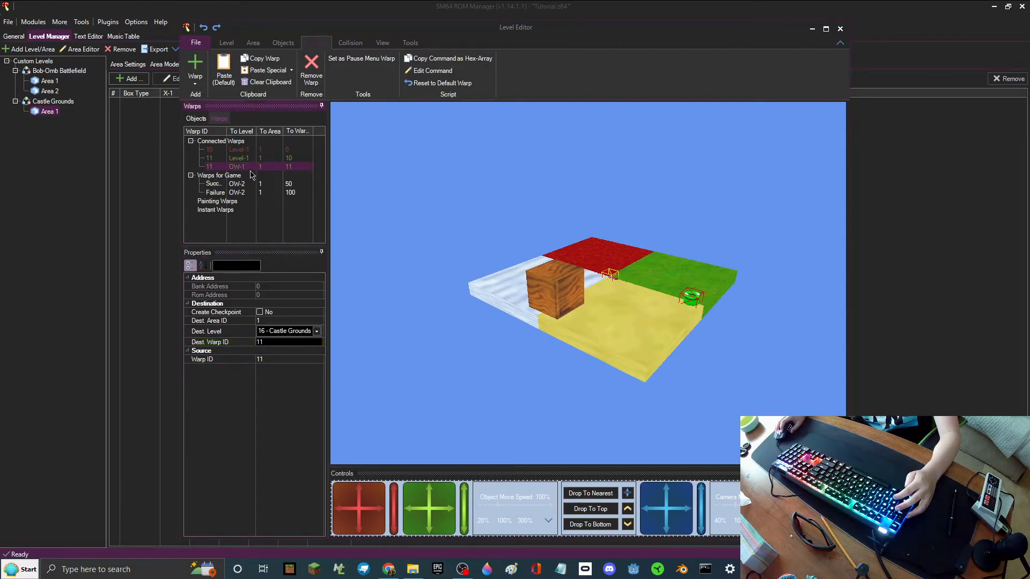
Step: Set both the Warp ID and the destination warp ID of the new Castle Grounds warp to 12
click(274, 336)
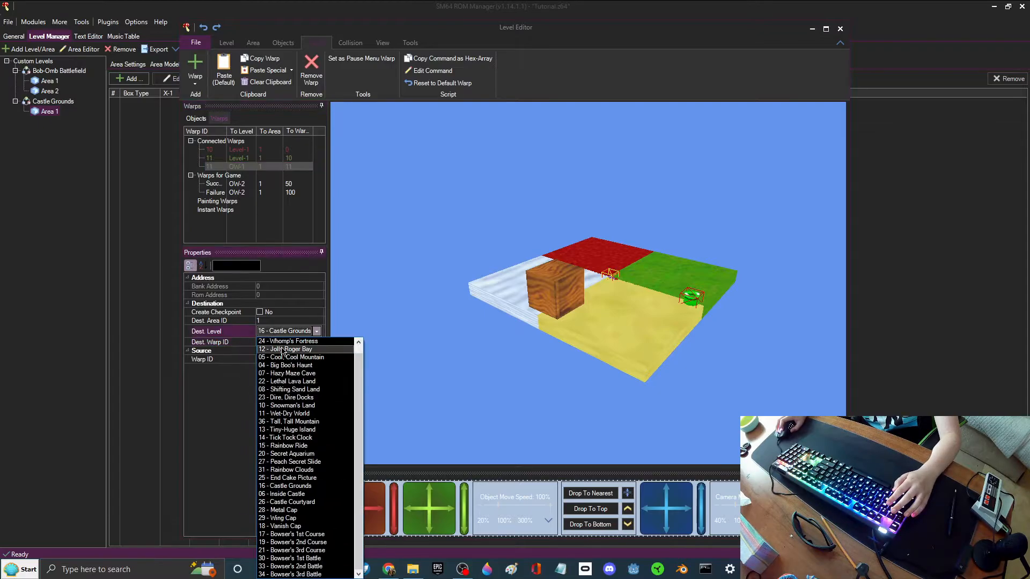
click(258, 341)
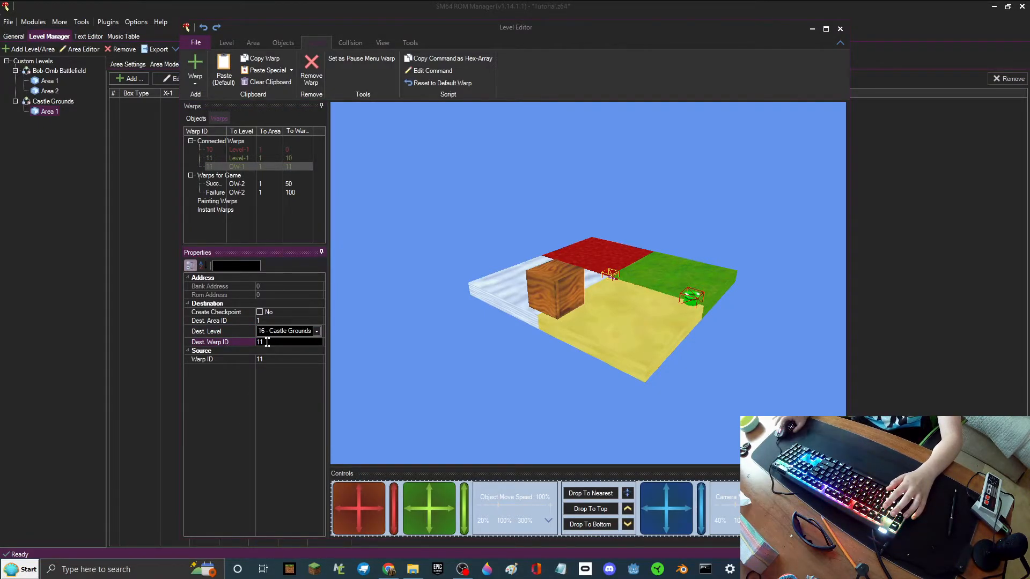
click(273, 361)
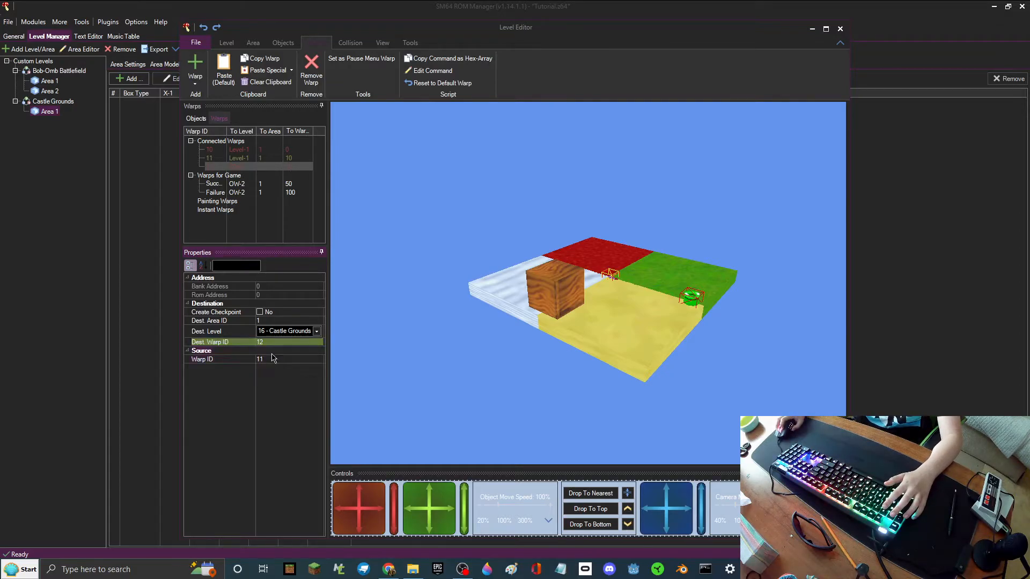
click(275, 362)
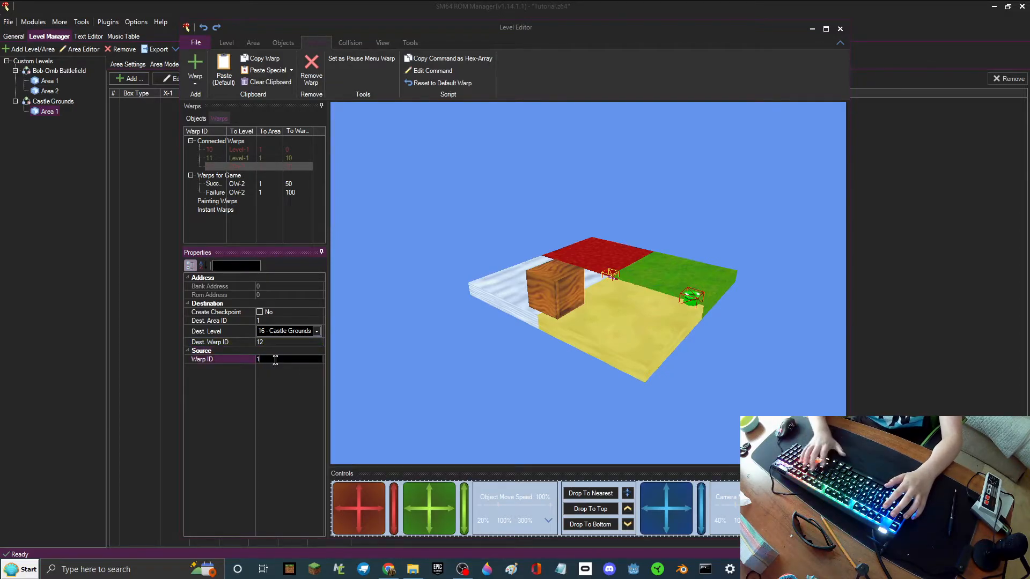
click(268, 185)
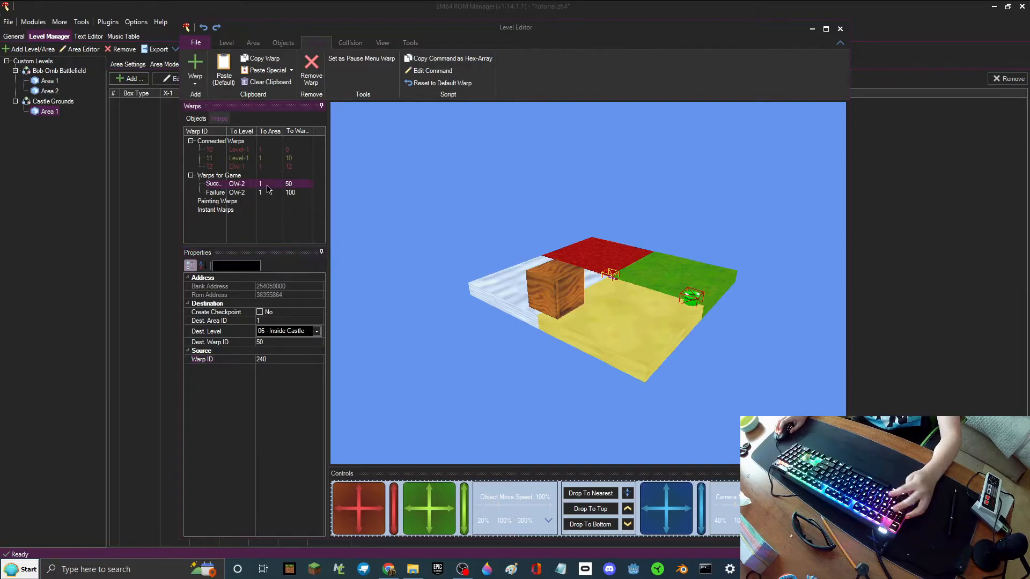
click(267, 168)
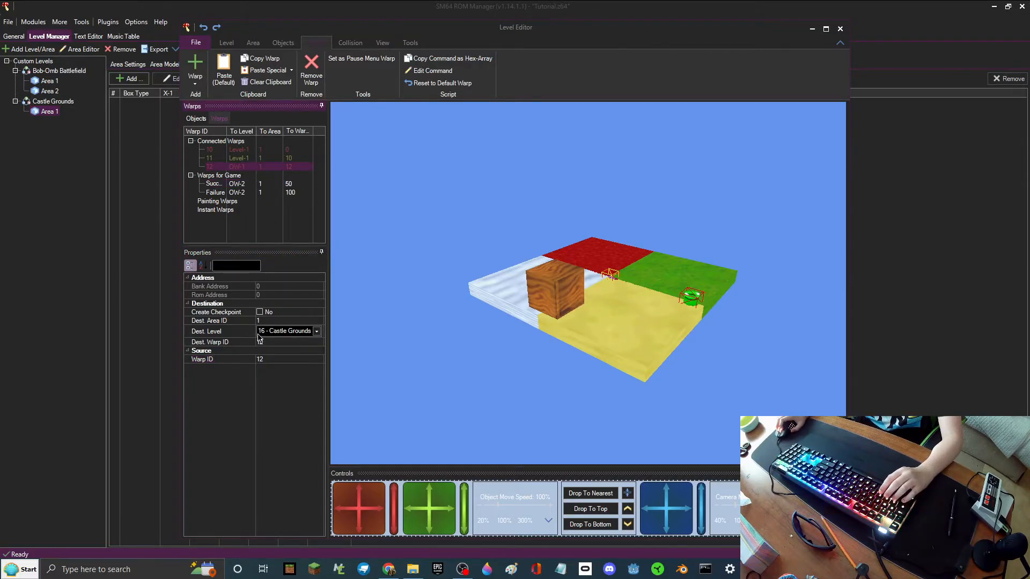
Step: Switch back to the SM64EMWI(0.0.43).z64 ROM and reopen its Castle Grounds Area 1 for comparison
click(67, 87)
click(43, 83)
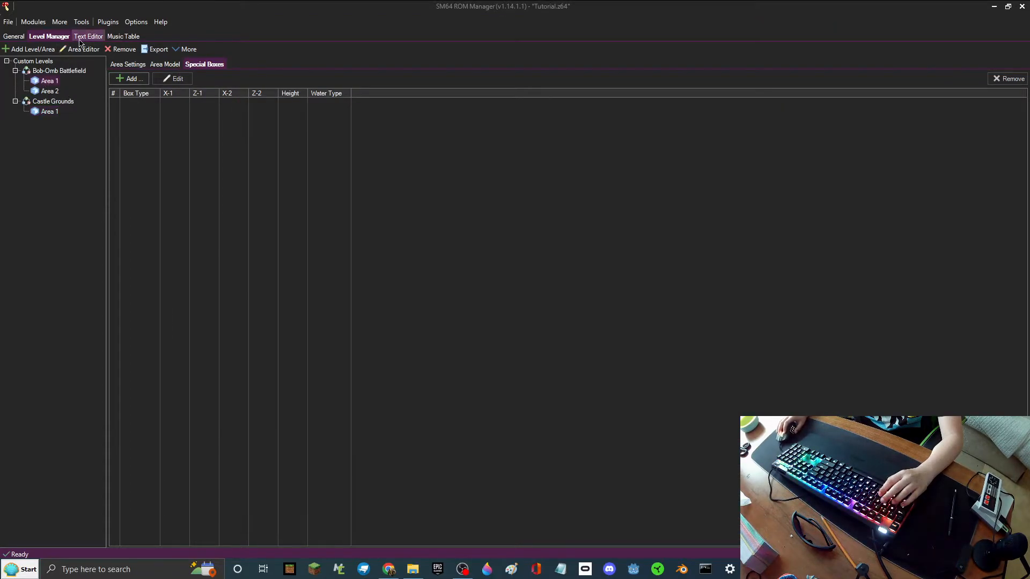
click(14, 37)
double_click(24, 98)
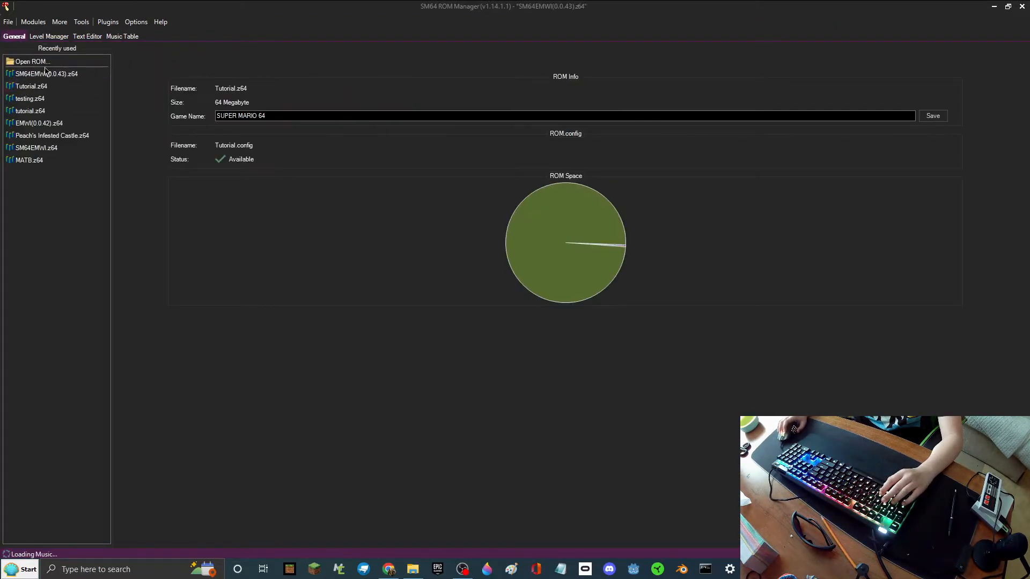
click(56, 39)
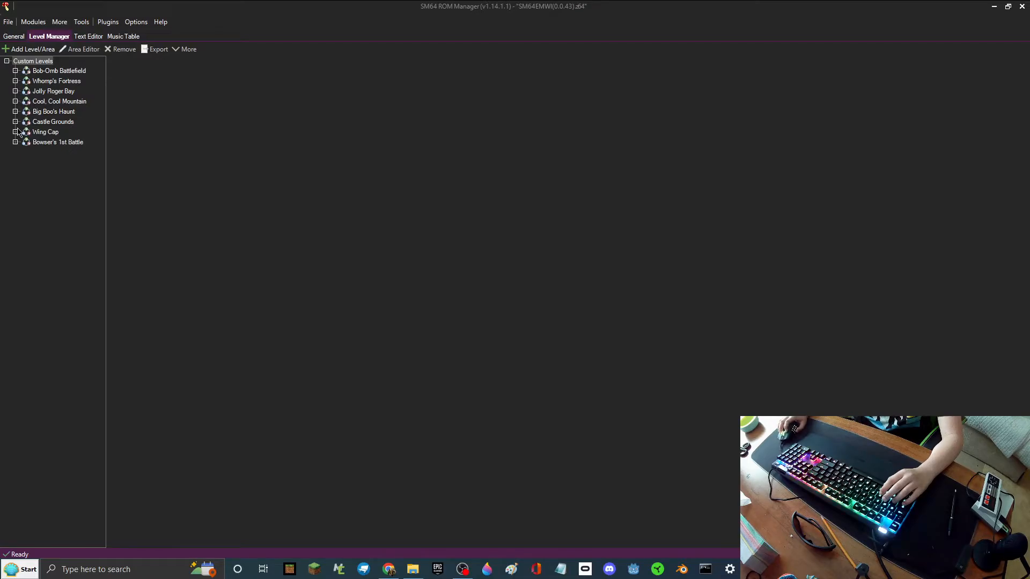
click(15, 121)
click(47, 131)
click(81, 49)
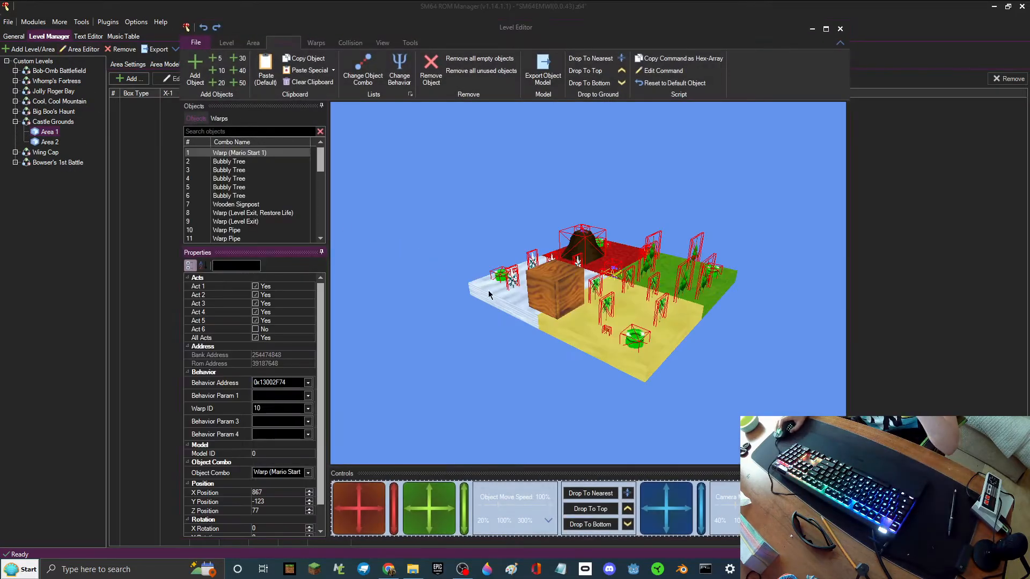
Step: Find the Warp (Level Exit) object in the reference area's object list and examine its Warp ID and position
click(801, 569)
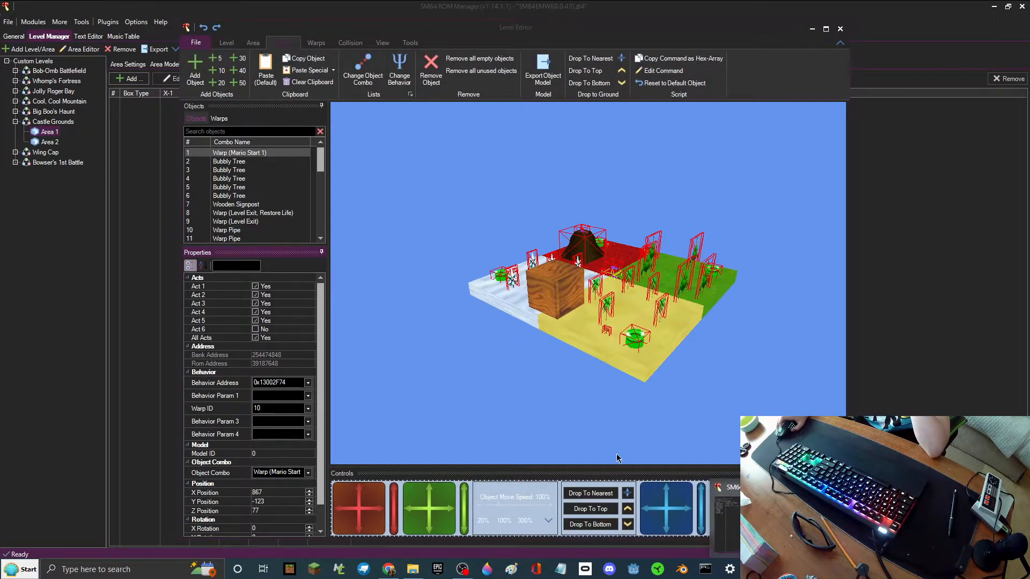
click(421, 368)
scroll(289, 221, down, 5)
scroll(268, 207, up, 3)
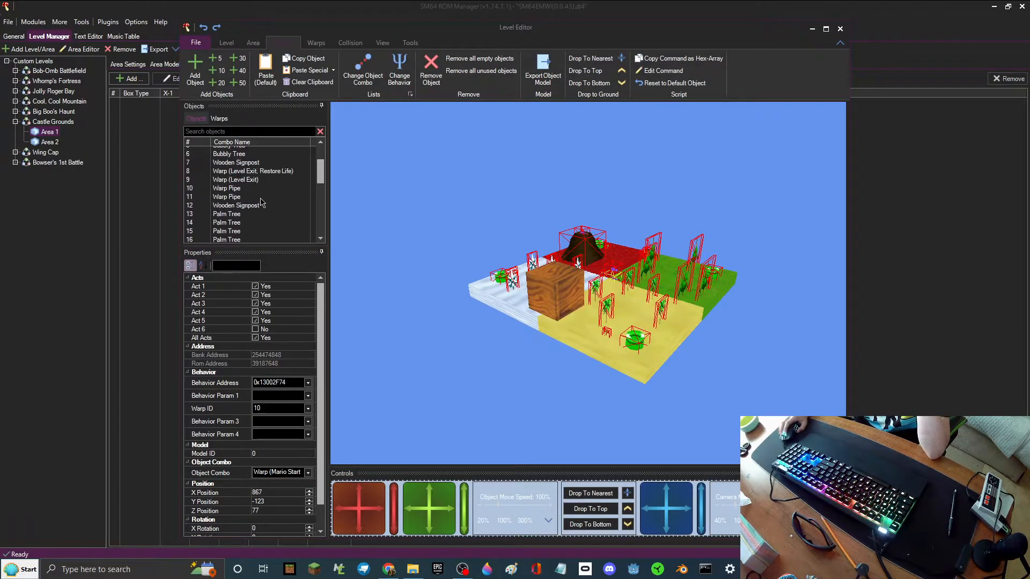
click(250, 180)
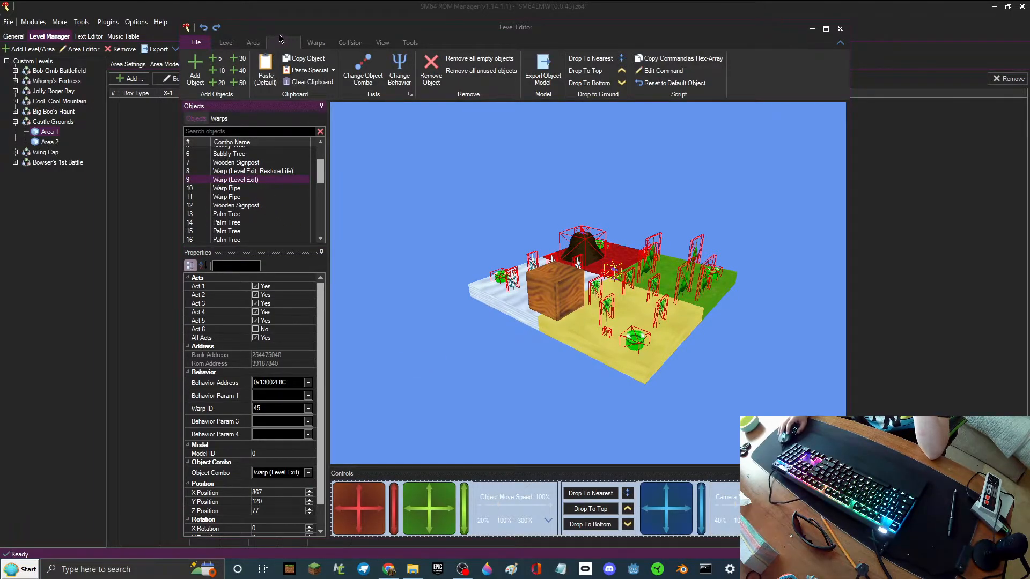
Step: Examine the reference Castle Grounds area's connected warp with ID 45 and close both open level editor windows
click(308, 43)
click(256, 168)
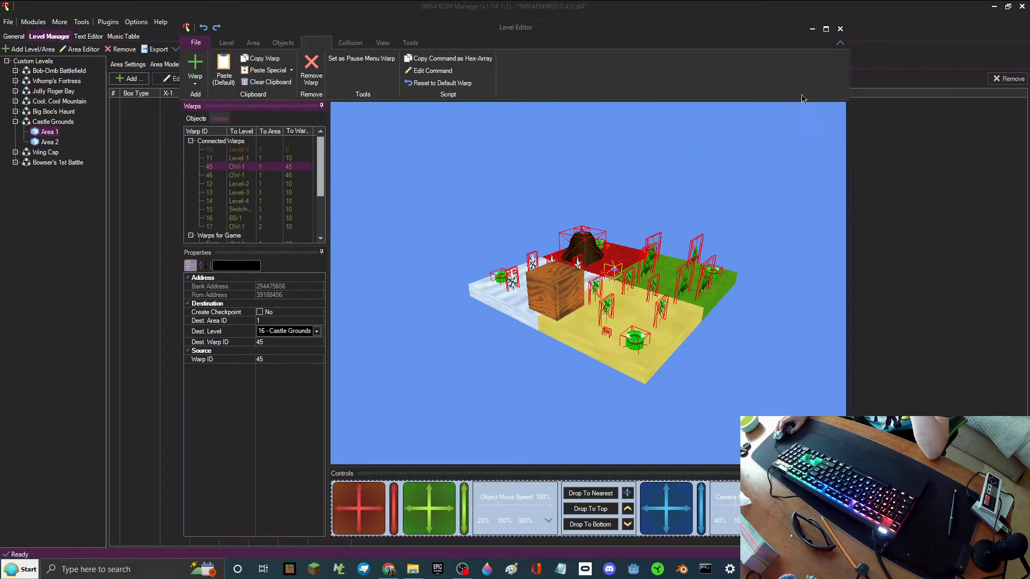
click(840, 28)
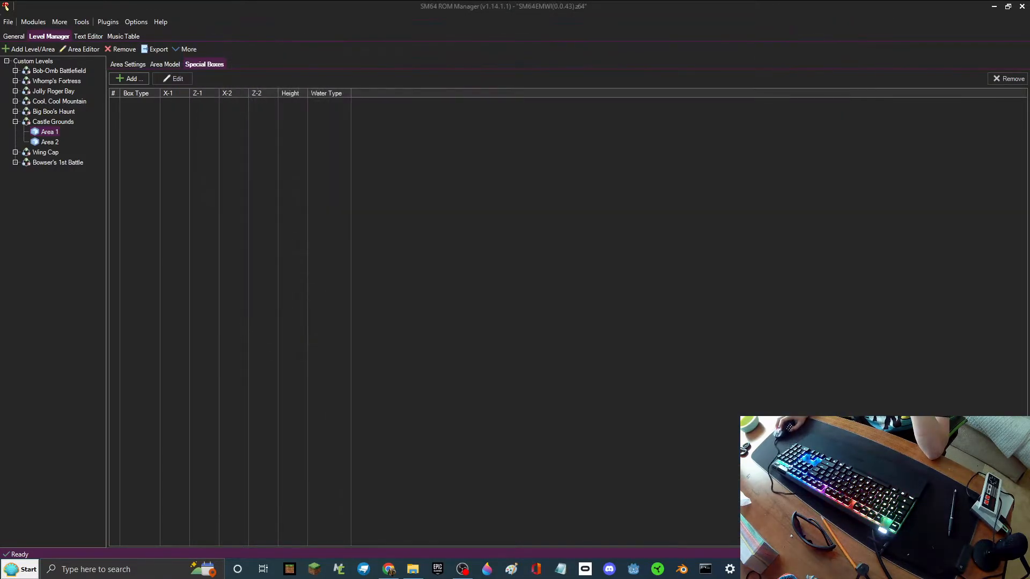
key(alt+Tab)
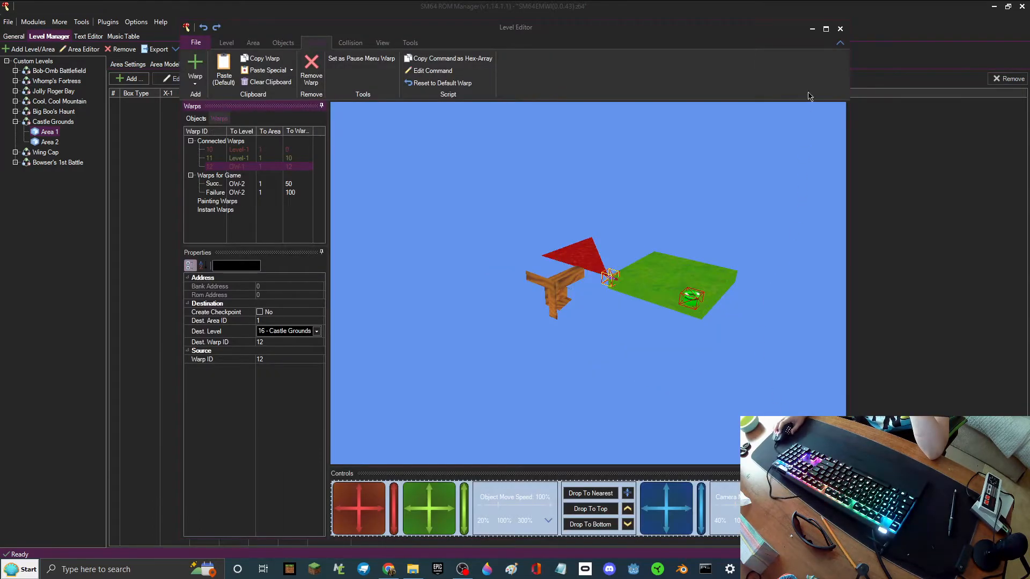
click(840, 29)
Step: Switch back to the Tutorial.z64 ROM and open its Castle Grounds Area 1 for editing
click(14, 36)
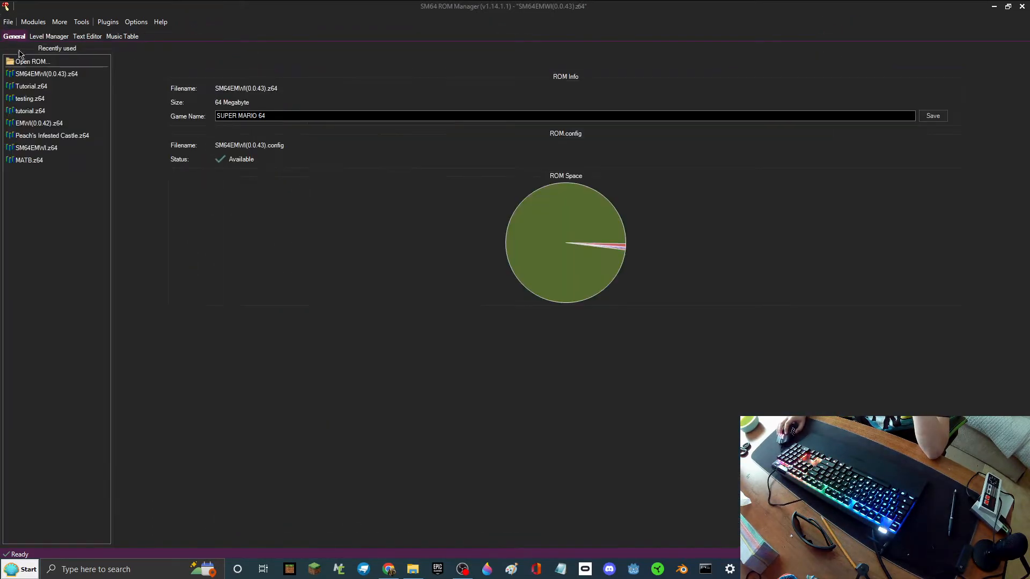
click(31, 86)
click(49, 36)
click(16, 81)
click(48, 91)
click(79, 49)
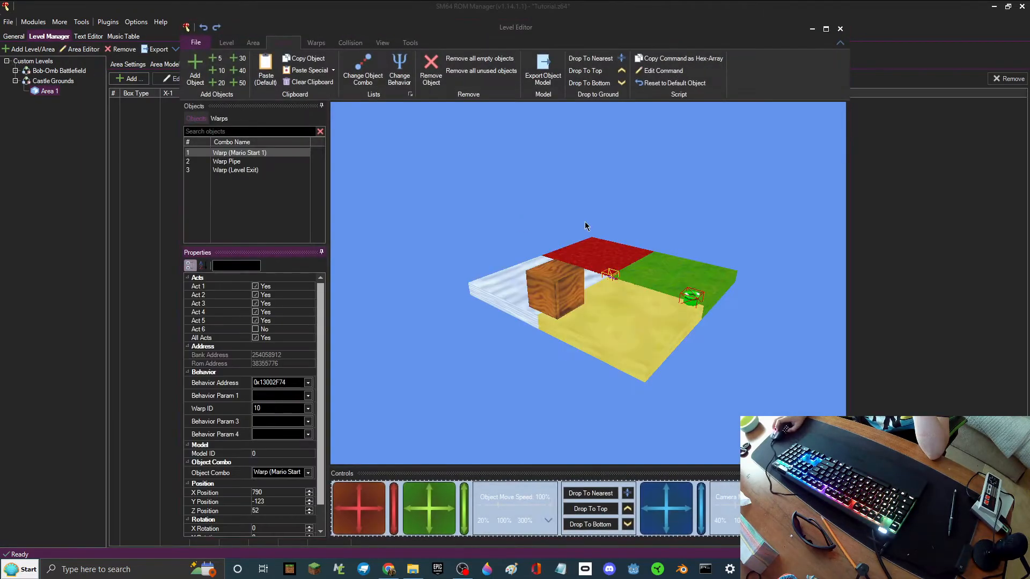
Step: Check the settings of the connected warp with ID 12 in Castle Grounds Area 1 and close the editor
click(315, 43)
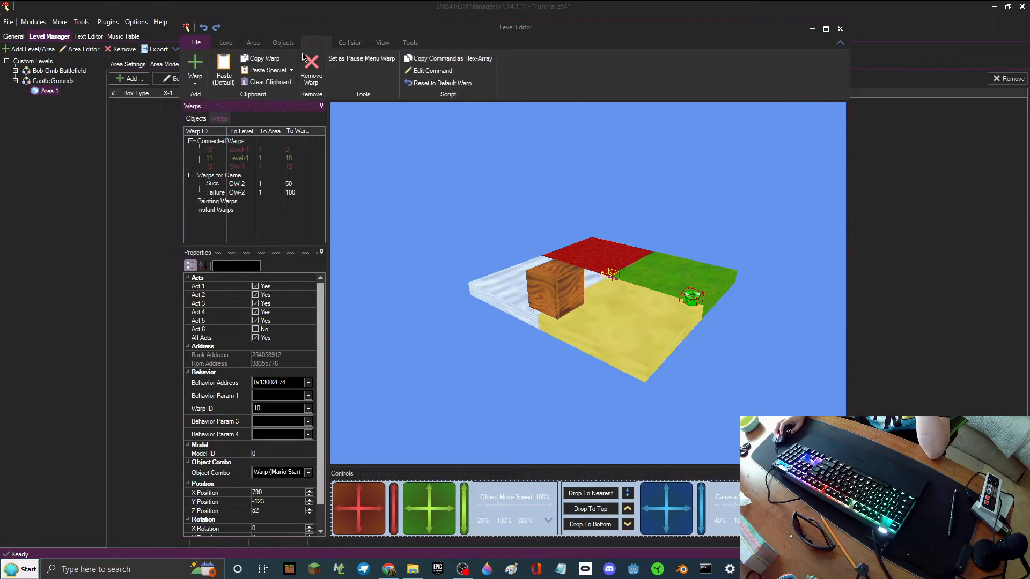
click(221, 166)
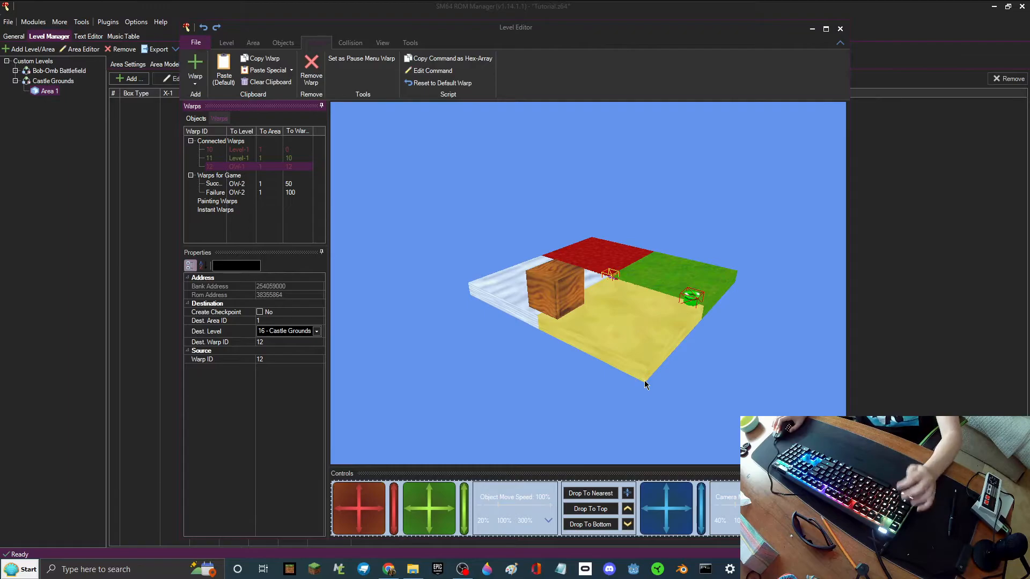
click(839, 29)
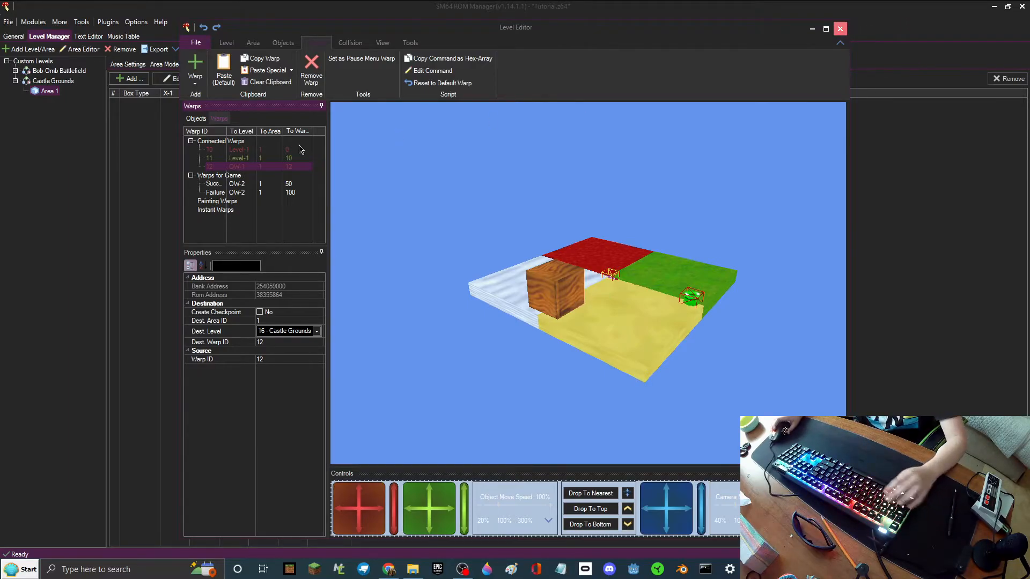
Step: Open Bob-Omb Battlefield Area 1 and set its Success game warp's destination level to 16 - Castle Grounds
click(16, 70)
click(85, 49)
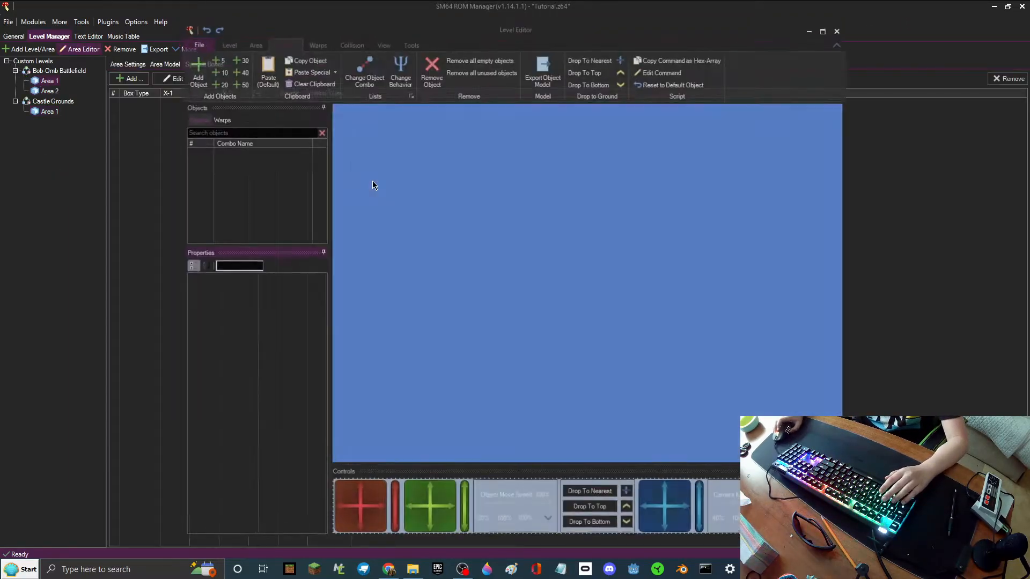
click(316, 43)
click(228, 176)
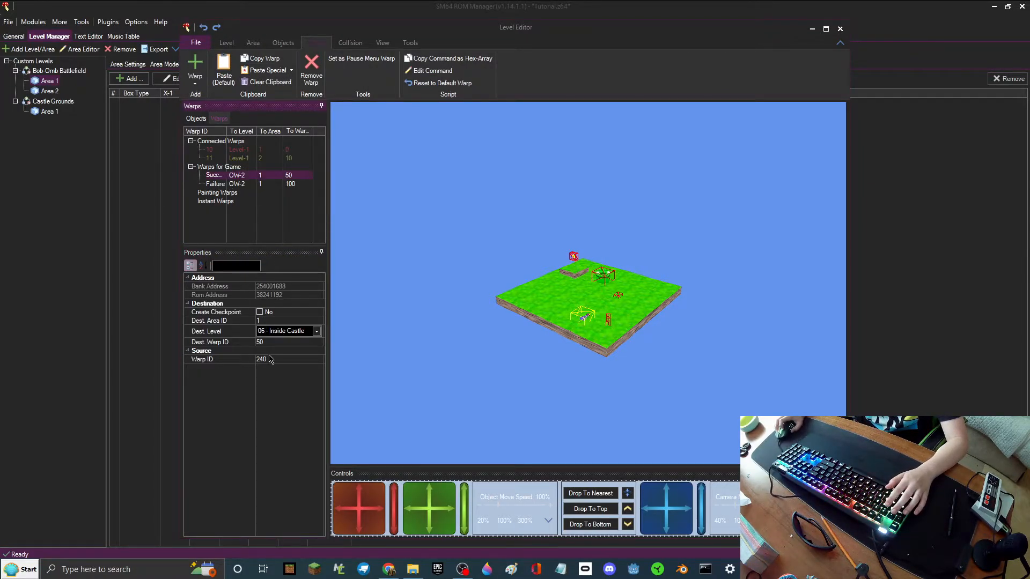
click(277, 332)
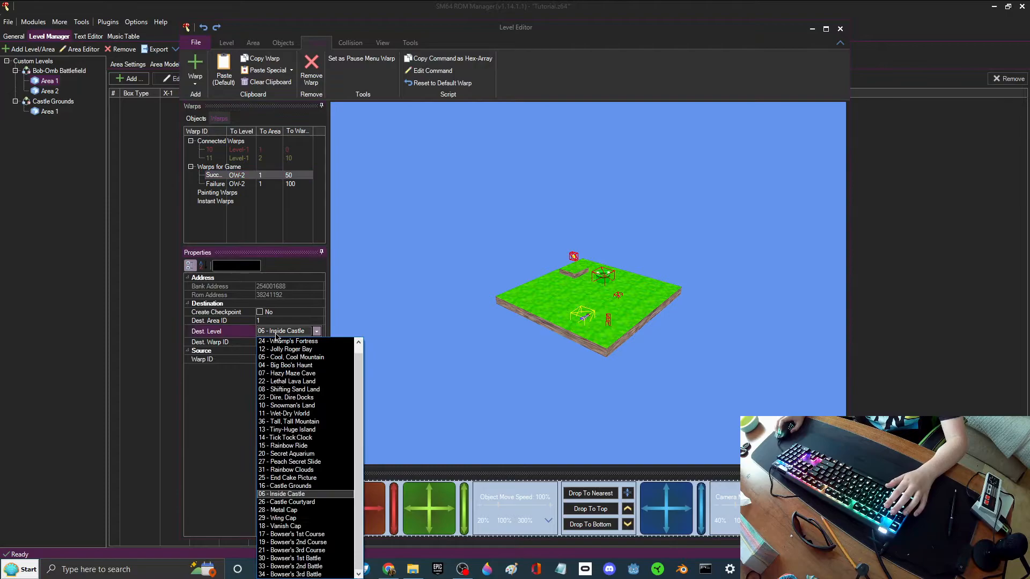
click(284, 486)
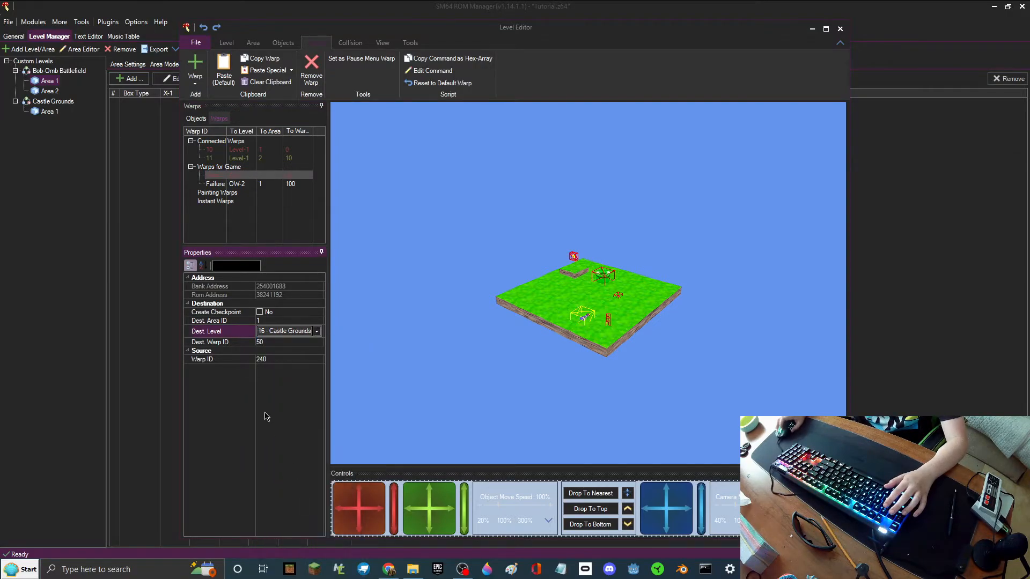
Step: Set the Bob-Omb Battlefield Success warp's destination warp ID to 12 and close the level editor
click(265, 343)
text(12)
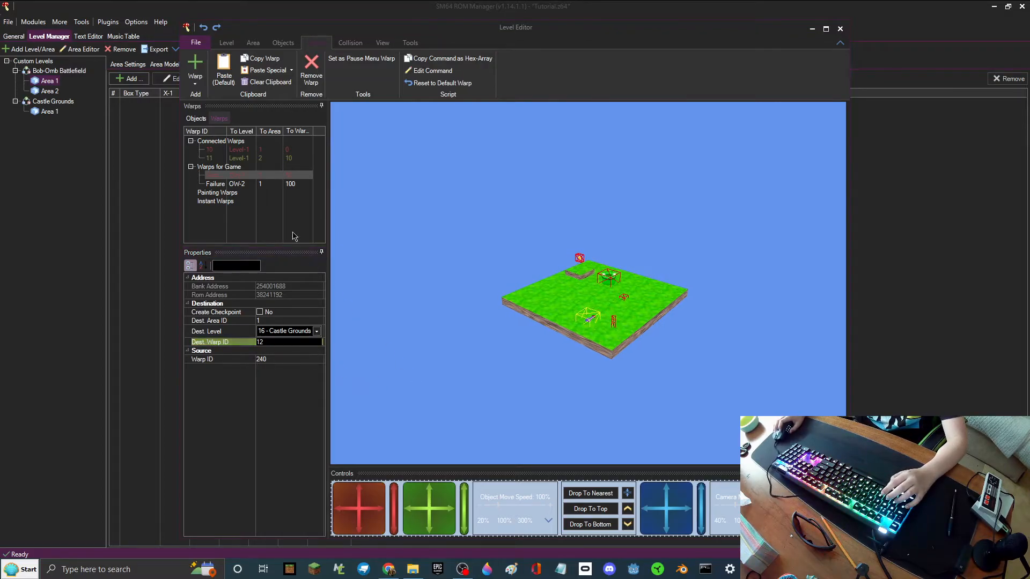
click(271, 185)
key(Up)
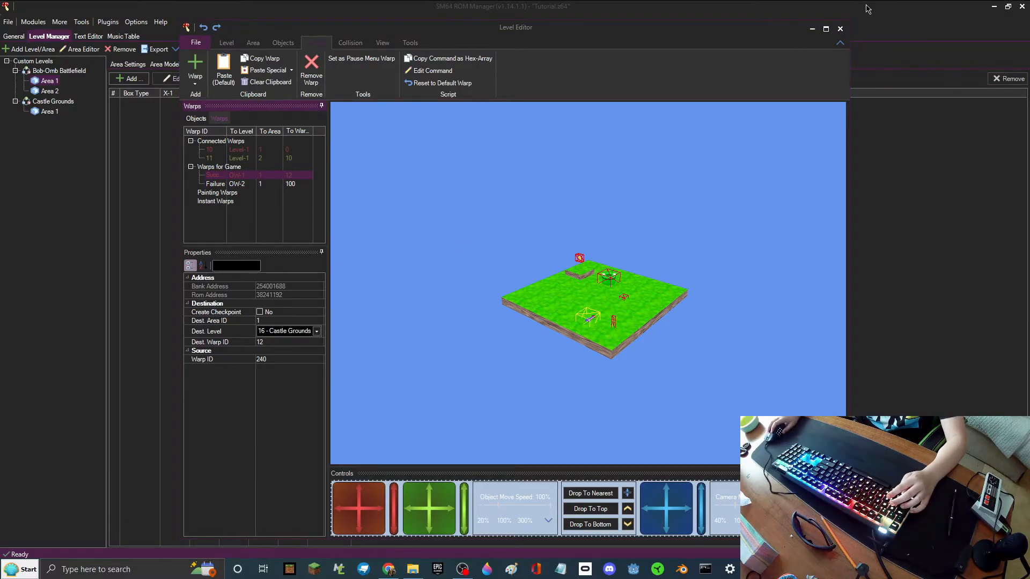
click(839, 29)
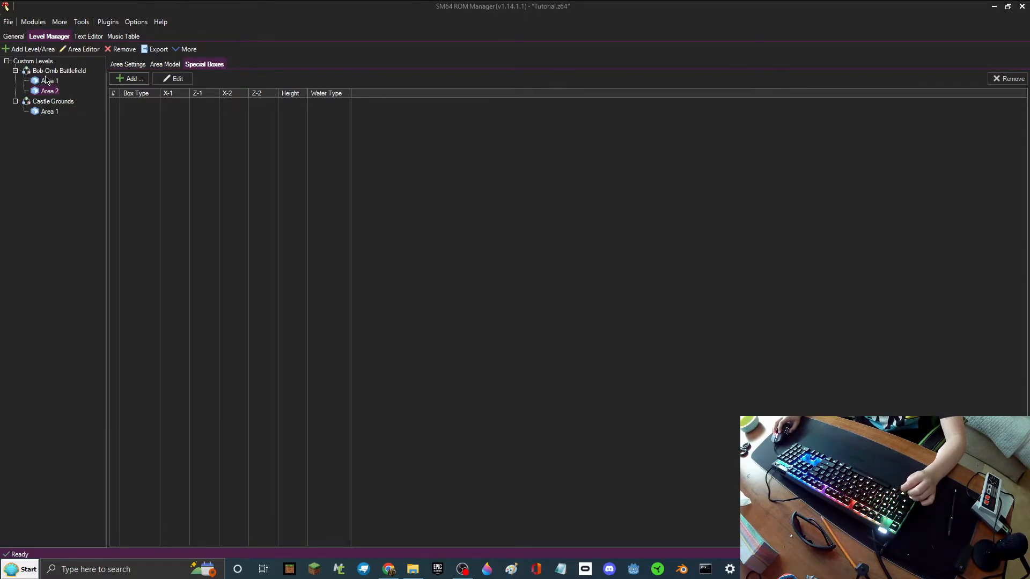
Step: Reopen Castle Grounds Area 1 to verify the connected warp with ID 12, and close the editor
click(79, 52)
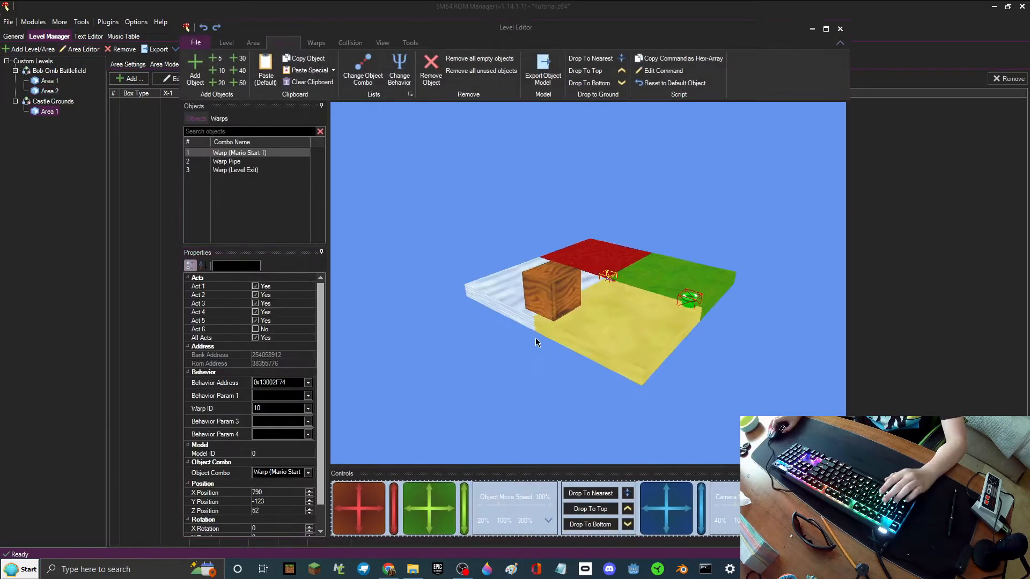
click(314, 43)
click(223, 167)
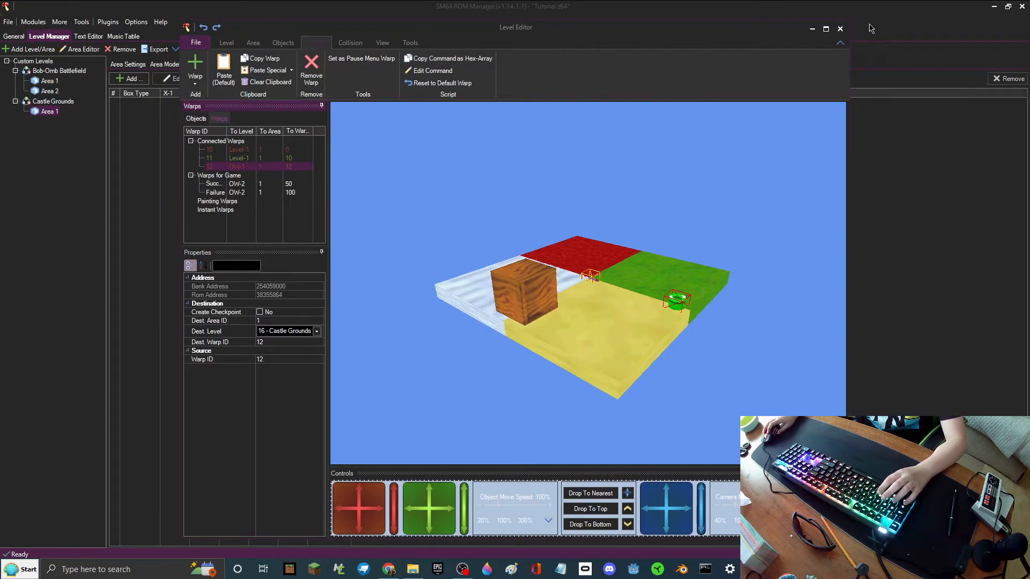
click(840, 28)
Step: Load the SM64EMWI(0.0.43).z64 reference ROM and open its Castle Grounds Area 1 in the level editor
click(14, 36)
click(43, 87)
click(49, 36)
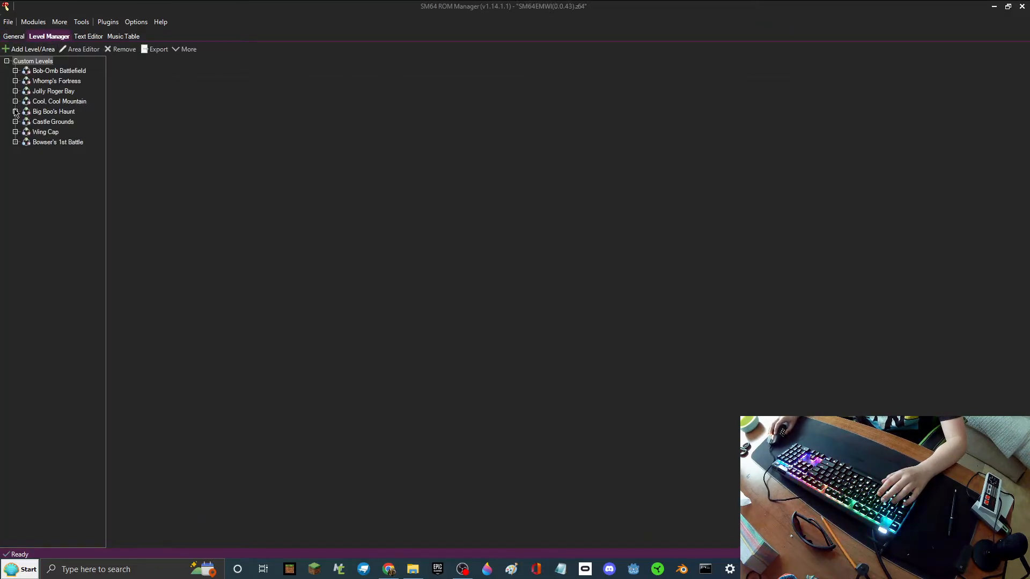
click(15, 122)
click(38, 133)
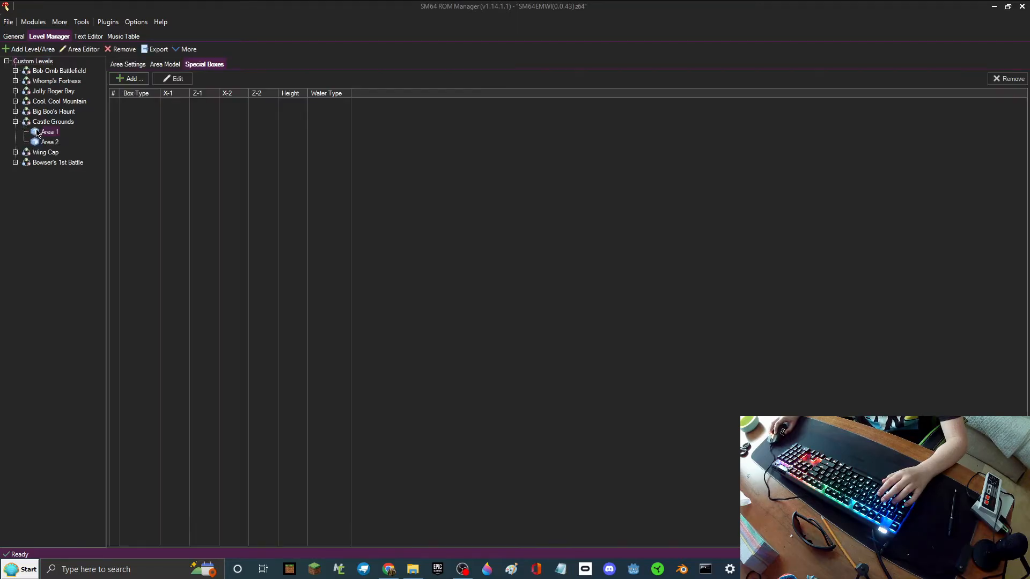
click(70, 50)
Step: Compare the Warp IDs of the reference area's Level Exit and Level Exit, Restore Life warp objects
scroll(274, 230, down, 1)
click(271, 201)
click(271, 192)
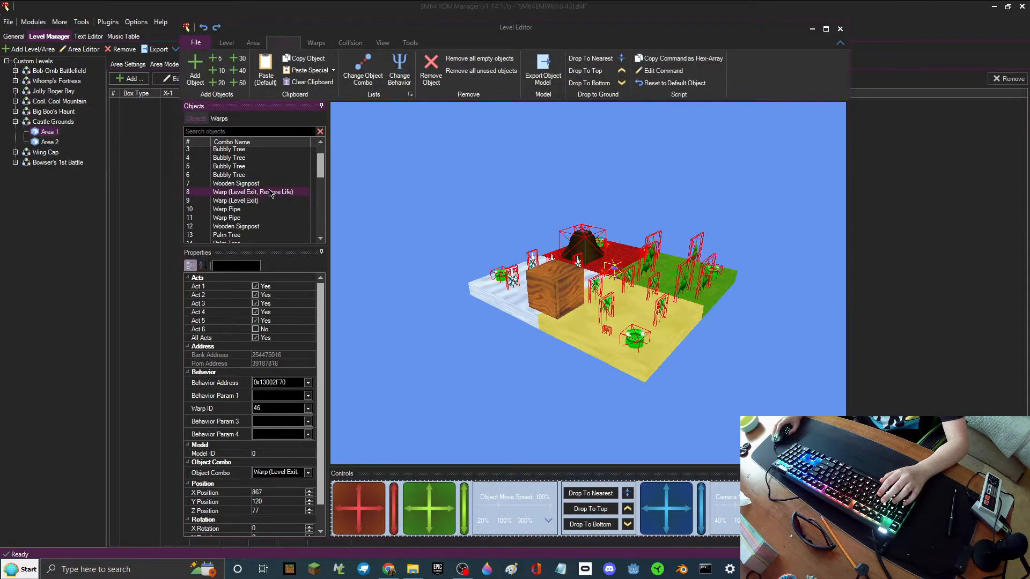
Step: Open the reference Bob-Omb Battlefield Area 1, examine where its Success game warp leads, and close that editor
click(15, 71)
click(48, 81)
click(78, 50)
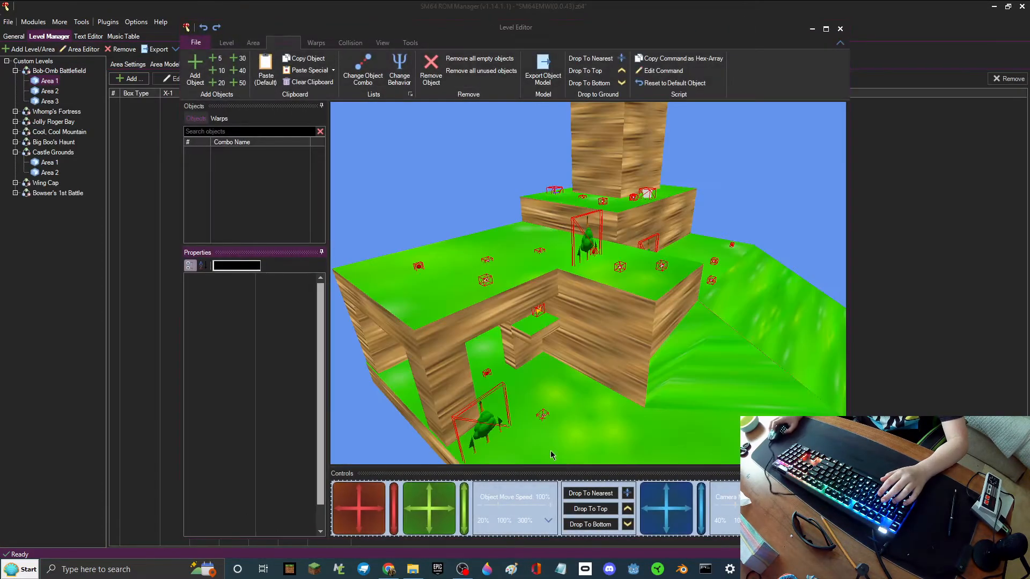
click(827, 569)
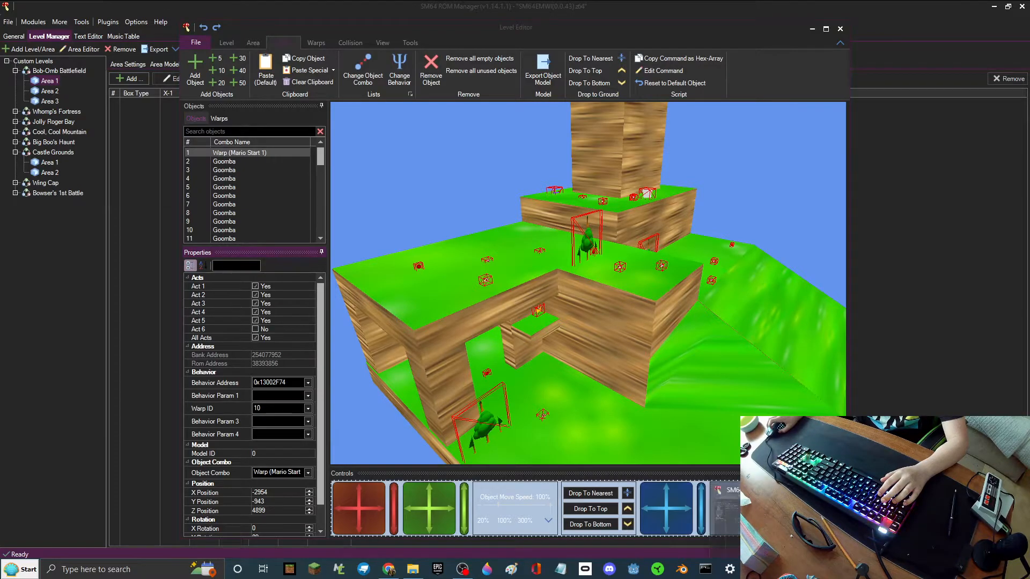
click(316, 45)
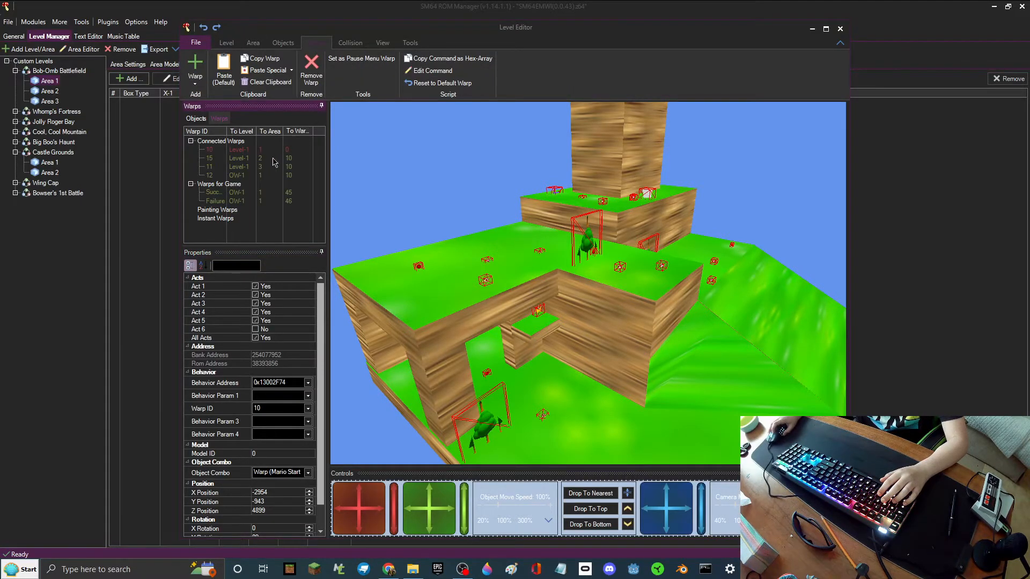
click(220, 192)
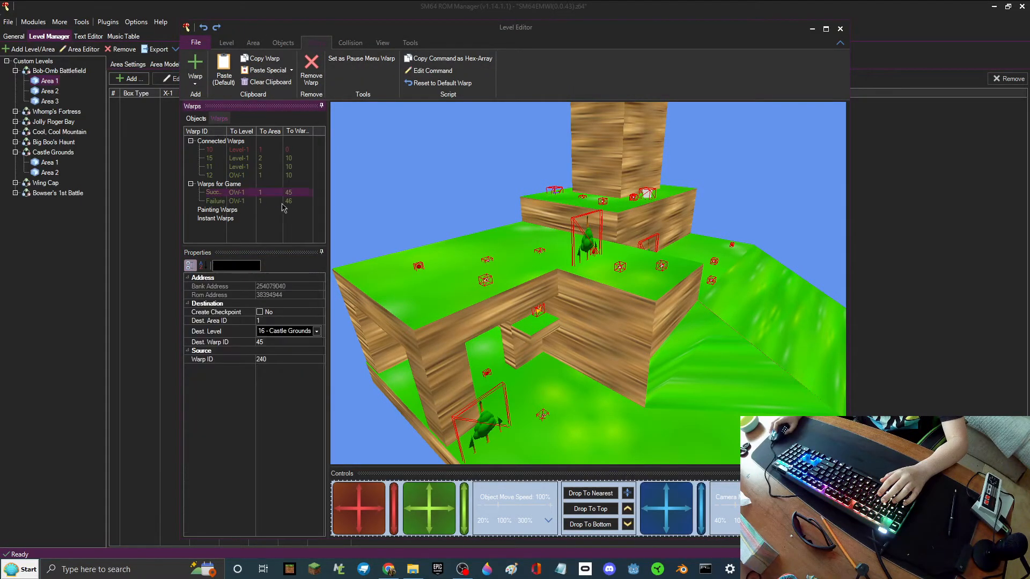
click(840, 30)
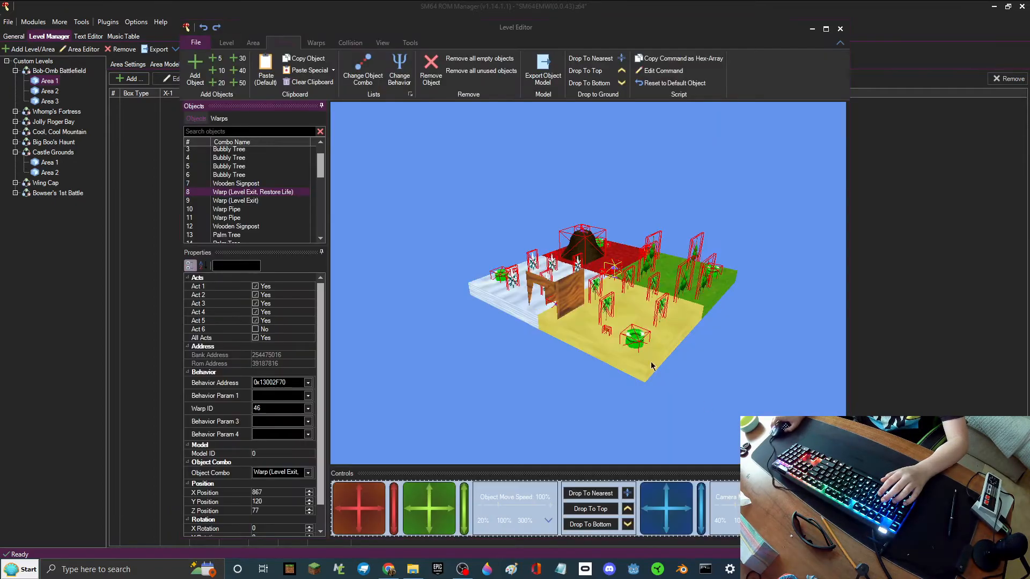
Step: Inspect the reference Castle Grounds' Warp (Level Exit) object and its connected warps list, and close the editor
drag(472, 306, 556, 314)
key(w)
key(d)
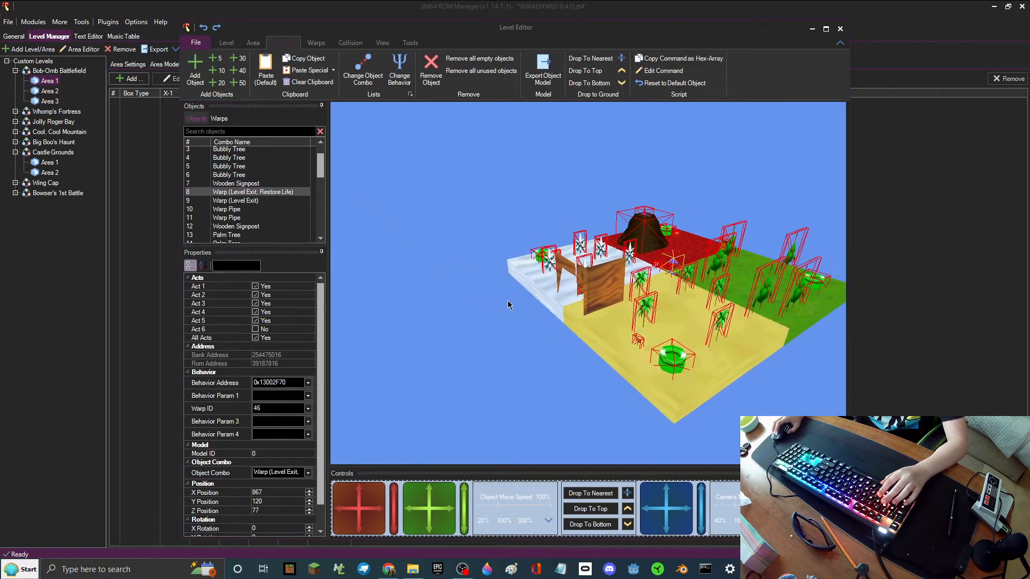
scroll(262, 211, down, 4)
scroll(262, 210, up, 5)
click(258, 222)
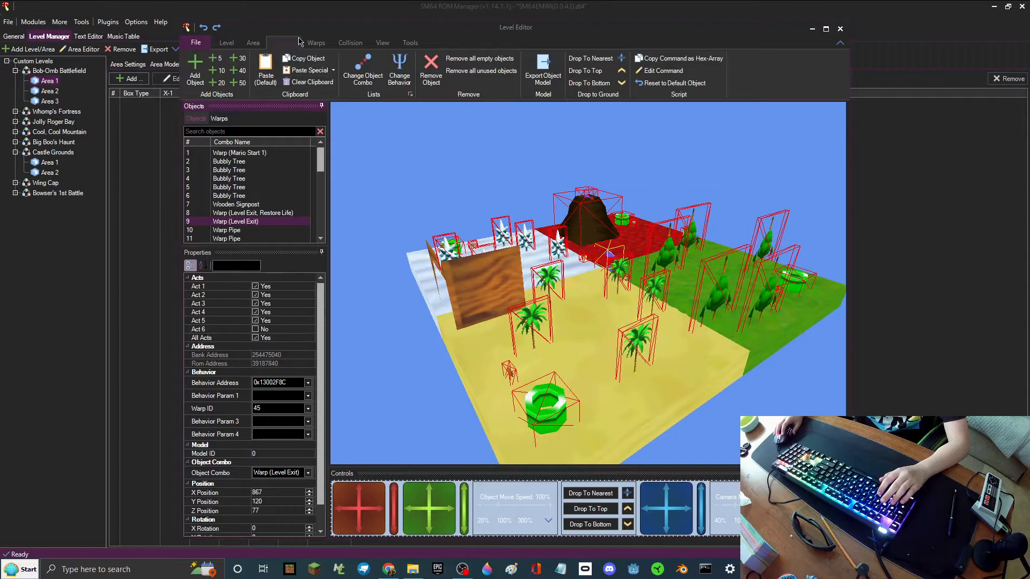
click(316, 43)
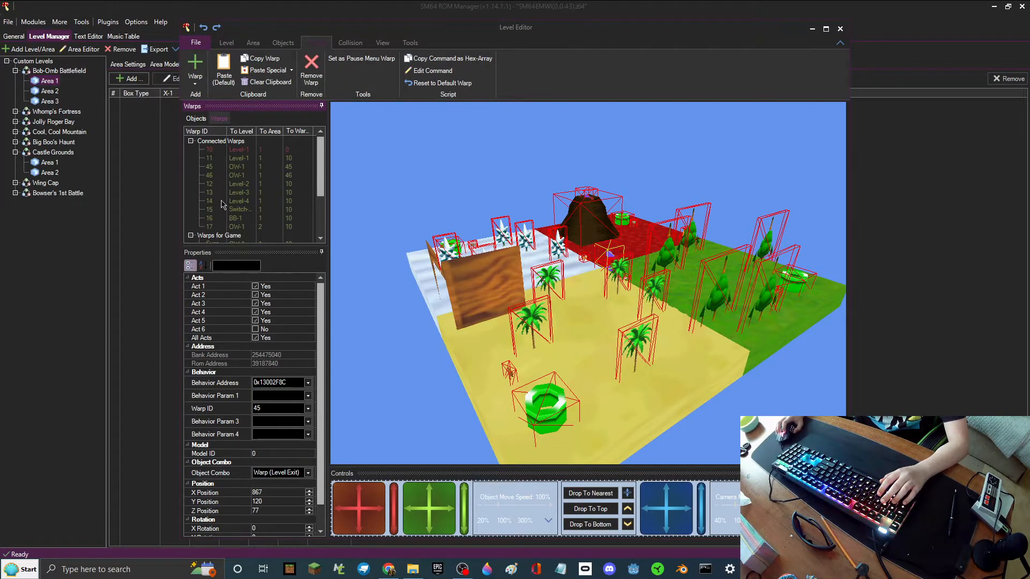
click(845, 29)
Step: Return to the Tutorial.z64 ROM and reopen its Castle Grounds Area 1 in the level editor
click(14, 36)
double_click(32, 87)
click(49, 36)
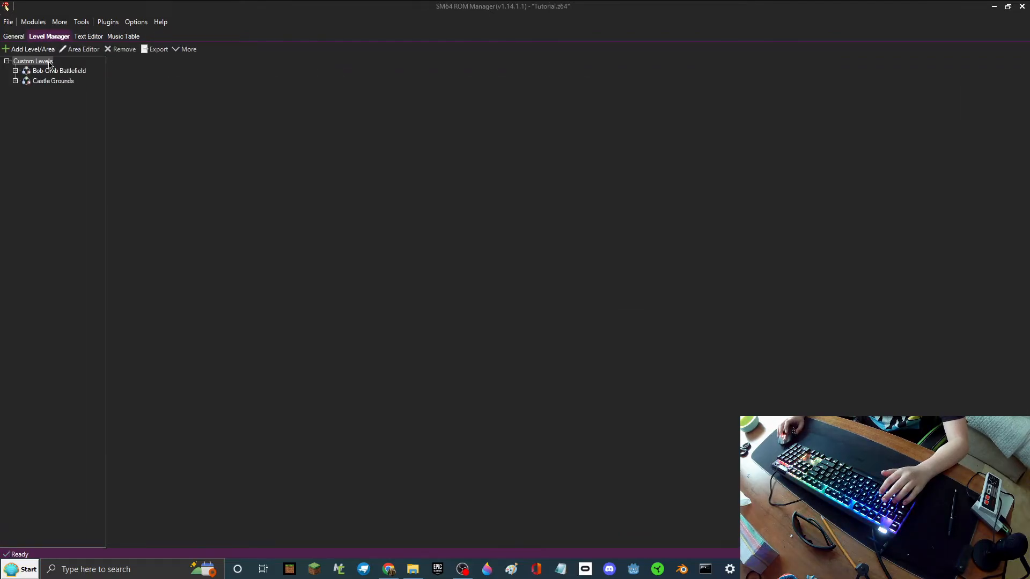
click(15, 82)
click(47, 91)
click(80, 50)
Step: Set the Warp ID of the Warp (Level Exit) object in Castle Grounds Area 1 to 12
click(234, 170)
click(260, 409)
text(12)
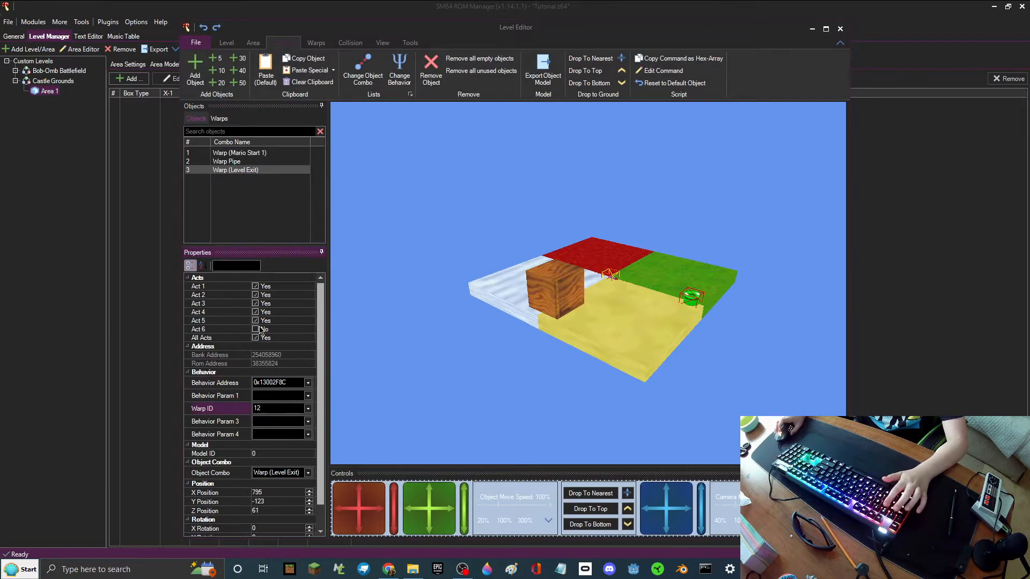
click(518, 383)
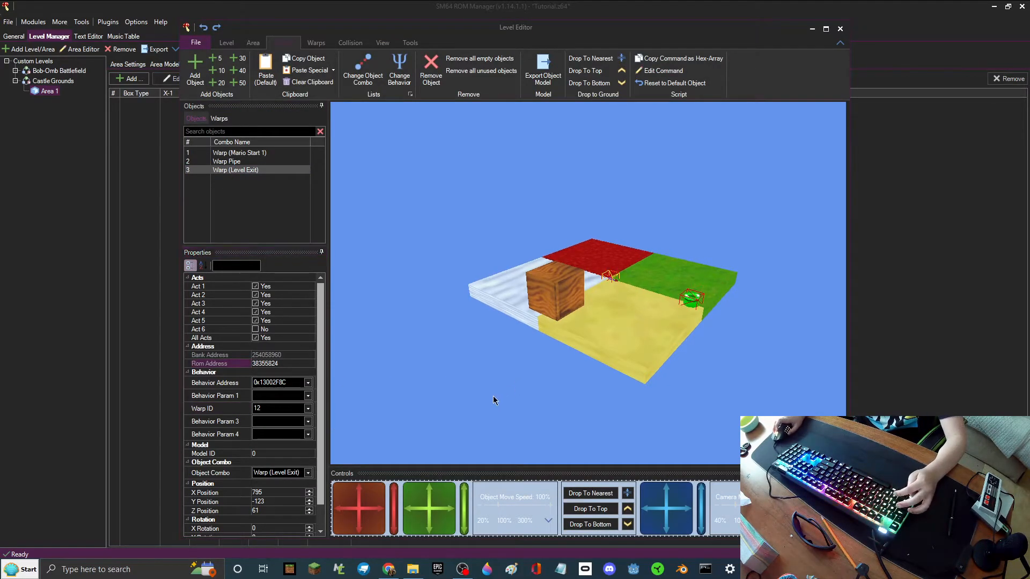
Step: Review connected warp 12, the Level Exit object and the Success game warp in Castle Grounds, and reopen the area
click(316, 43)
click(233, 168)
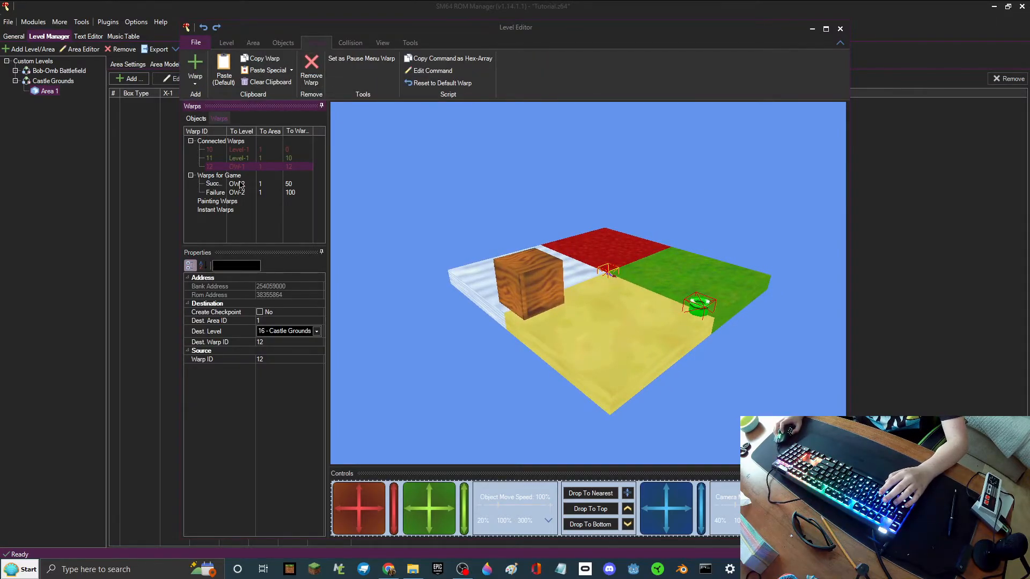
click(282, 43)
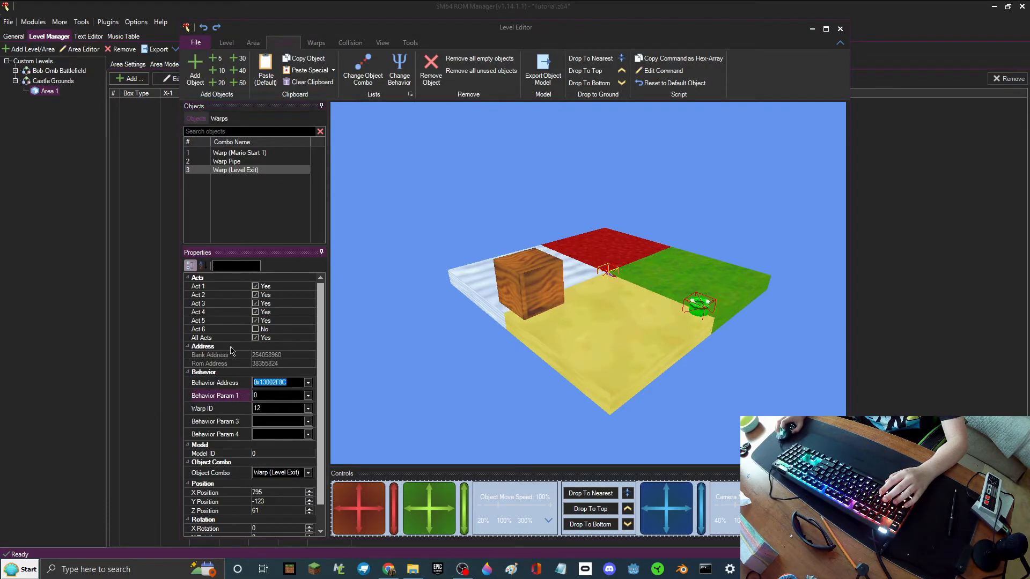
click(316, 43)
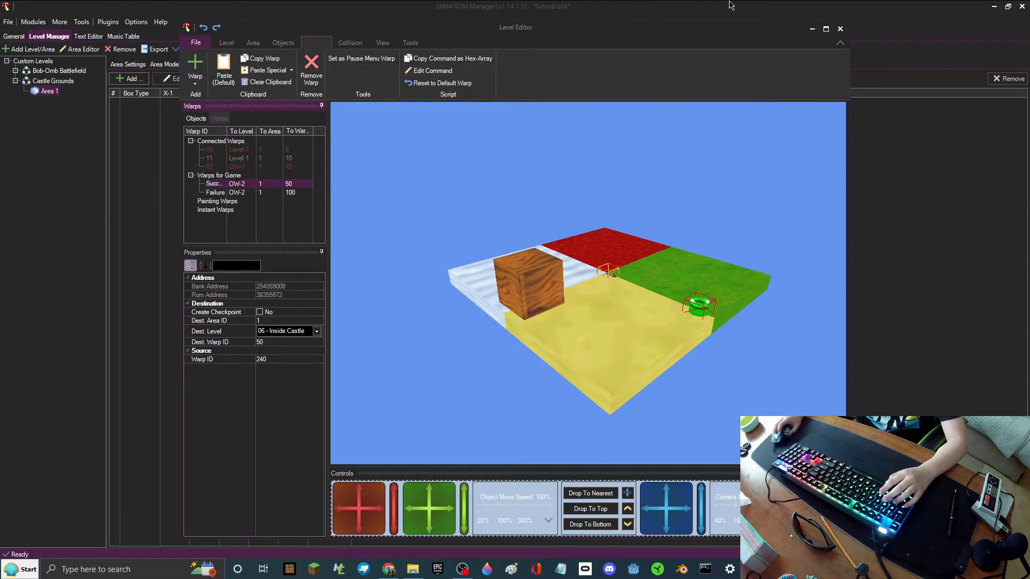
click(840, 29)
click(81, 49)
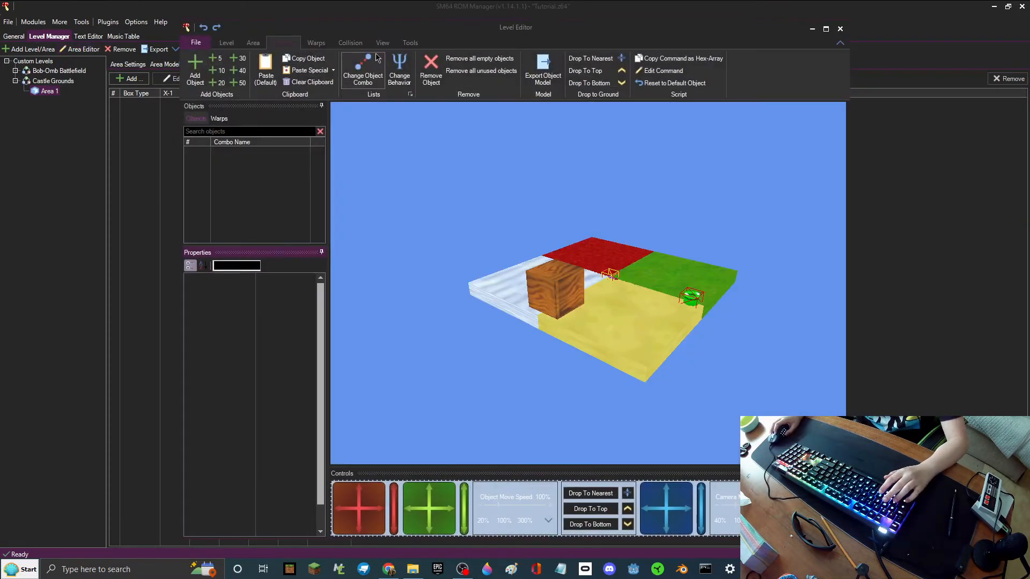
Step: Review the warps list of Castle Grounds Area 1, and reopen the area in the level editor
click(312, 44)
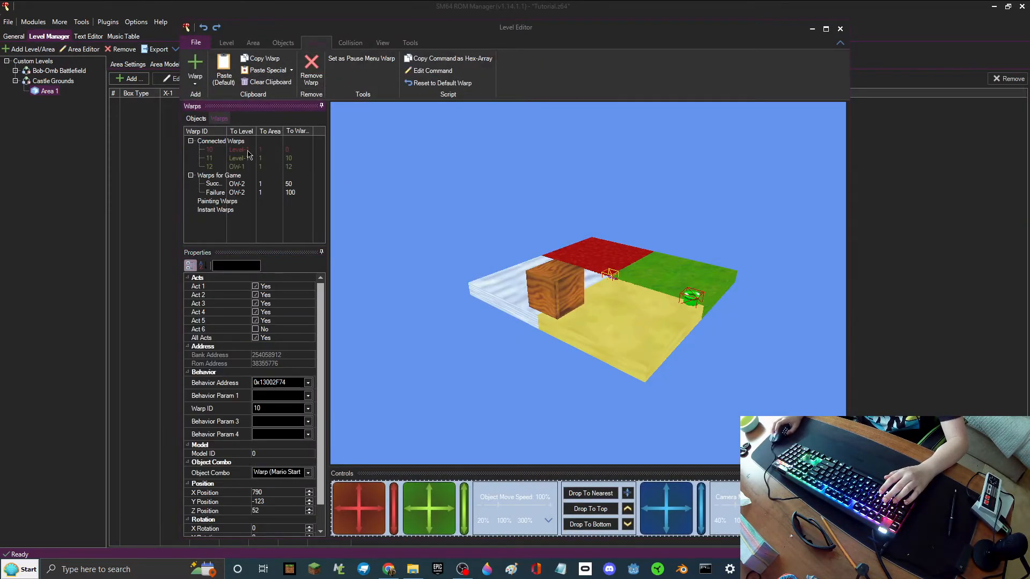
click(840, 29)
click(15, 72)
click(47, 81)
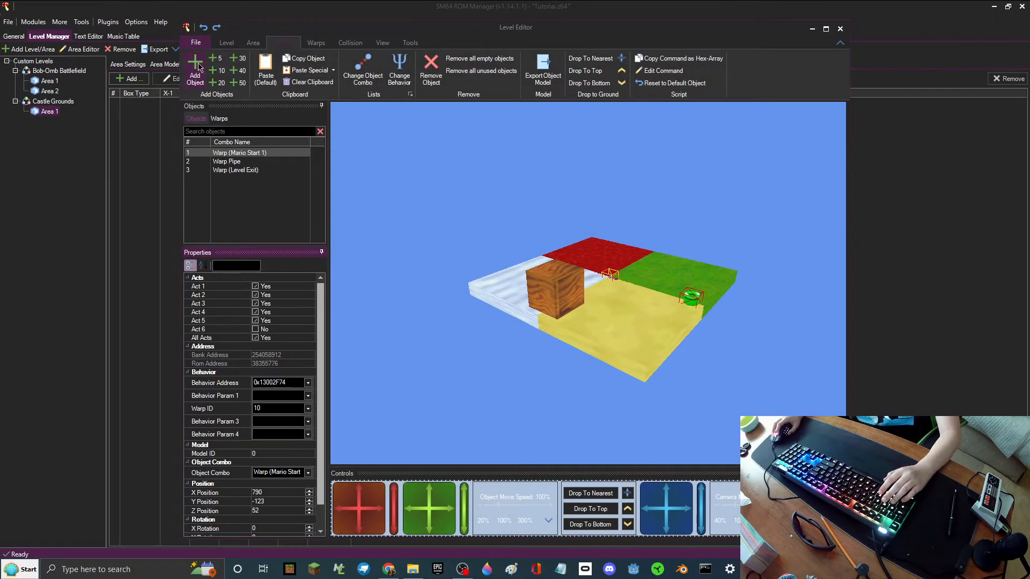
Step: Add an object to Castle Grounds Area 1 and set its object combo to Warp (Level Exit, Restore Life)
click(195, 69)
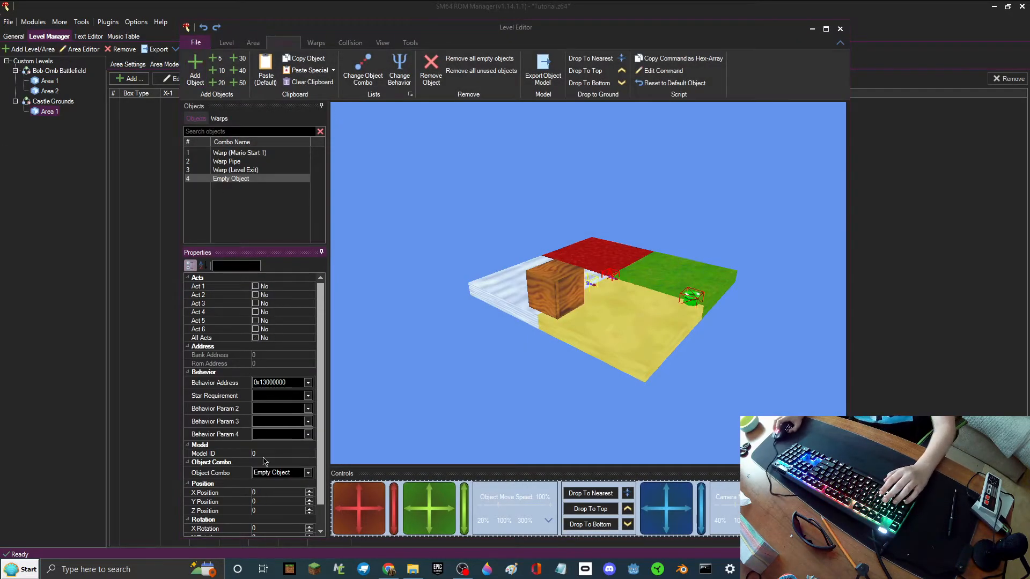
click(285, 477)
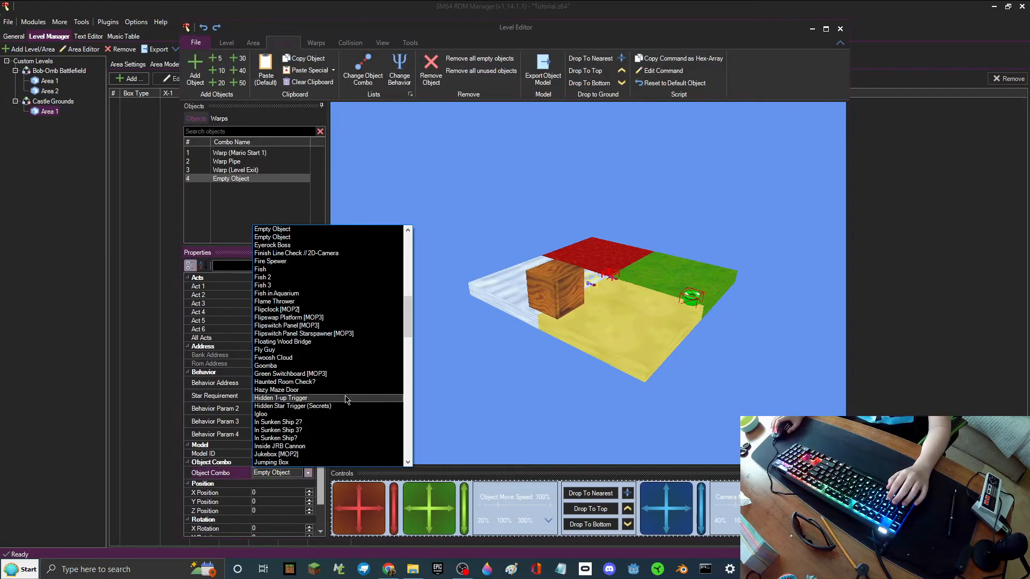
key(w)
key(w)
key(w)
key(w)
key(w)
key(w)
key(w)
key(w)
key(w)
key(w)
key(w)
key(w)
key(w)
key(w)
key(w)
key(w)
key(w)
key(w)
key(w)
key(w)
key(w)
key(w)
key(w)
key(w)
key(w)
key(w)
key(w)
key(w)
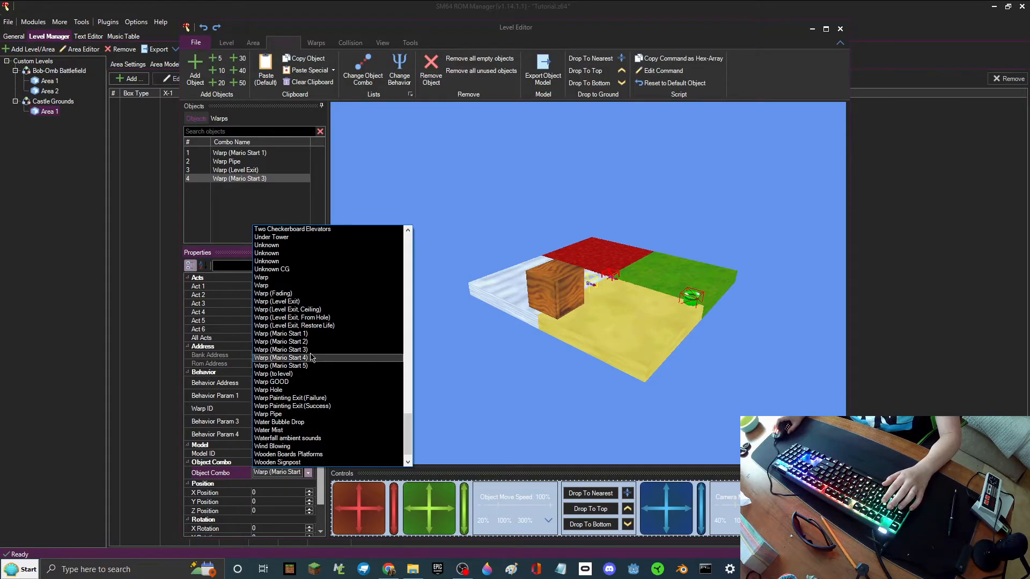
click(312, 325)
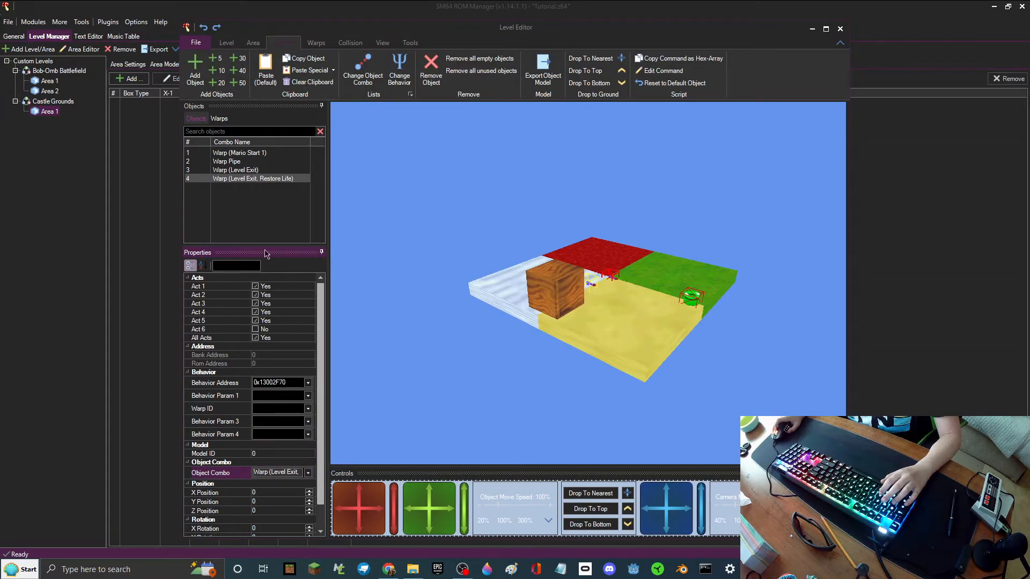
Step: Place the Warp (Level Exit, Restore Life) object at about X 791, Y 237, Z 52 and set its Warp ID to 13
click(246, 171)
drag(448, 285, 698, 356)
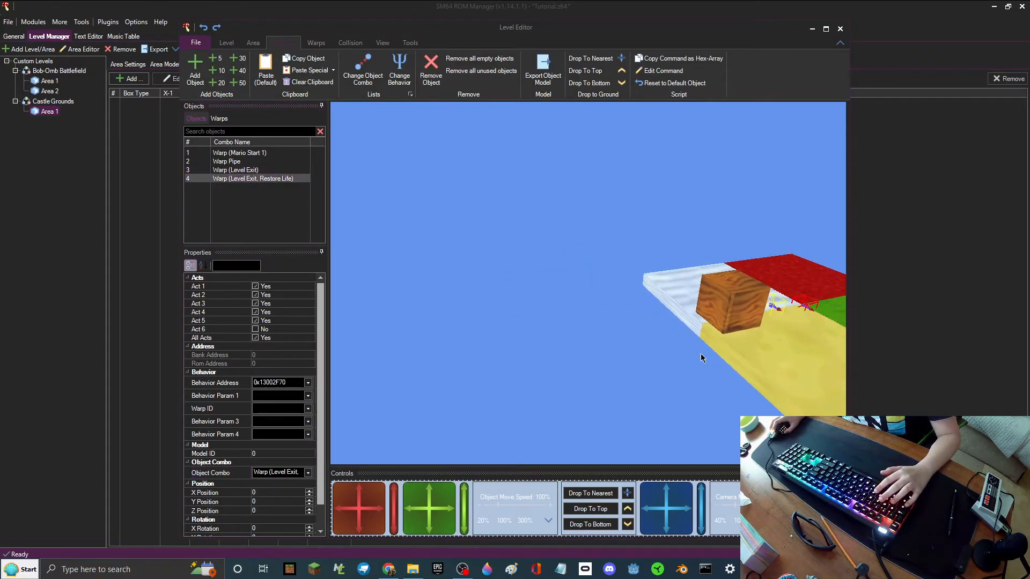
key(d)
key(d)
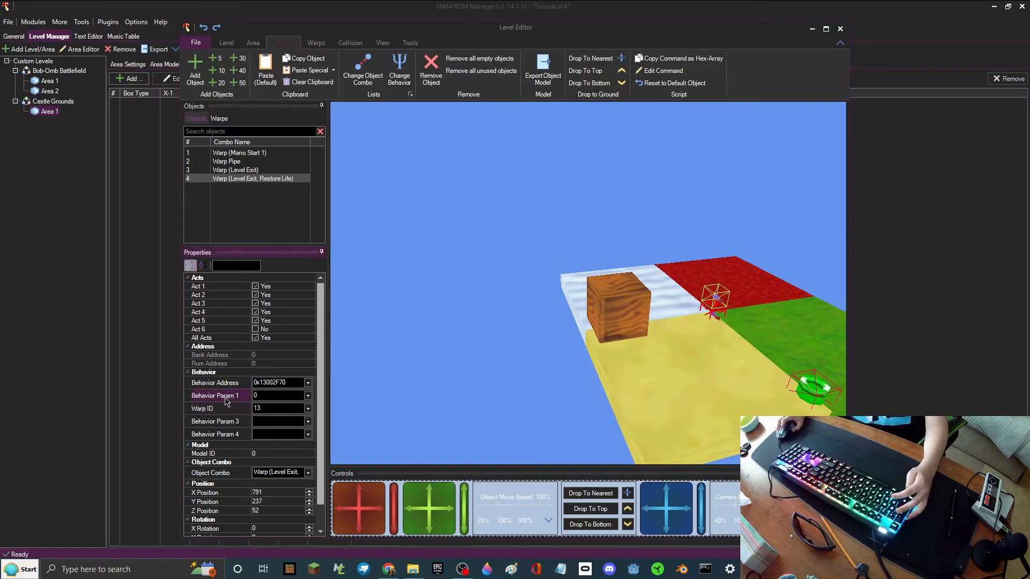
Step: Add a connected warp in Castle Grounds with Warp ID 13 and destination warp ID 13
click(309, 44)
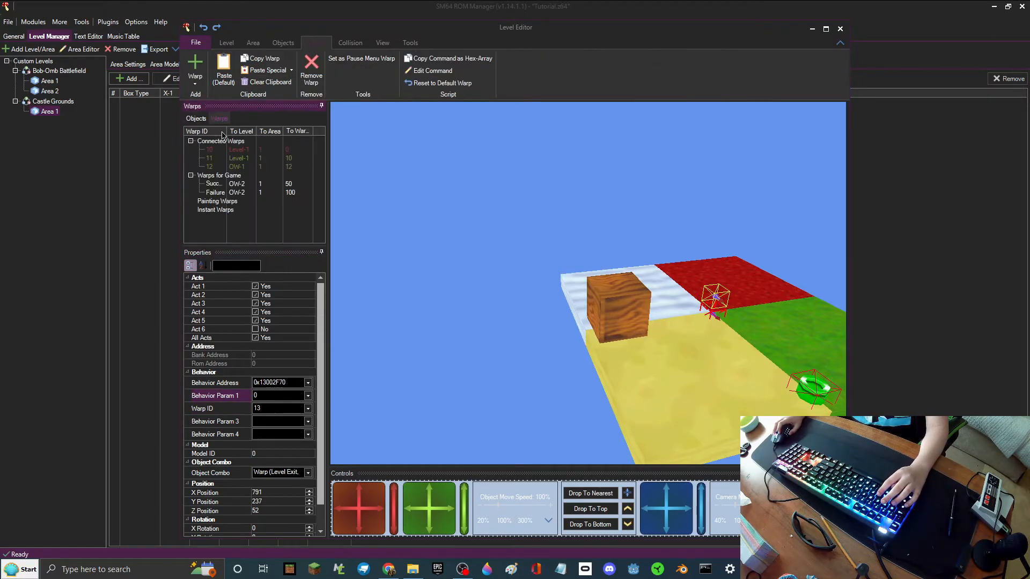
click(194, 64)
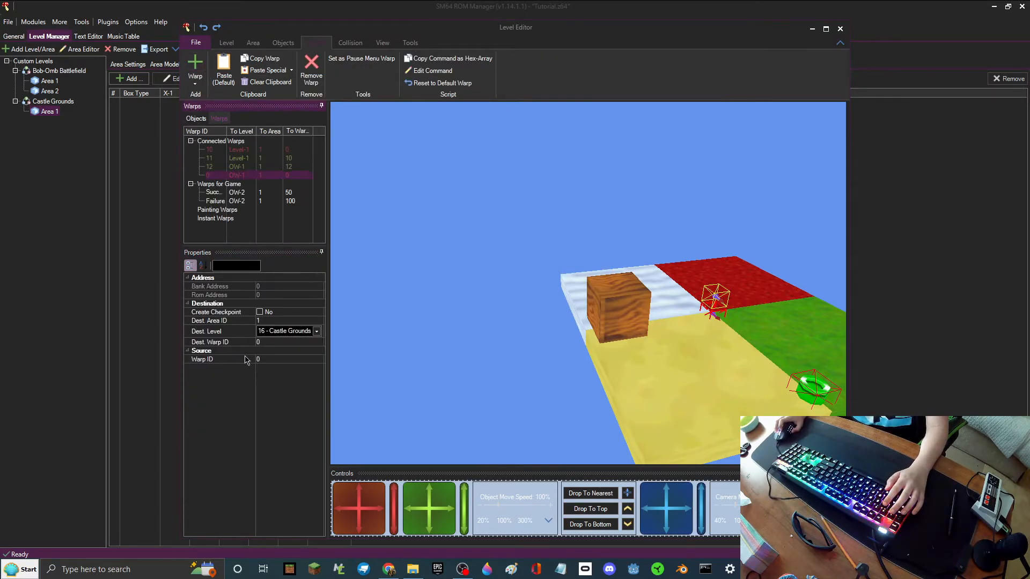
click(259, 359)
text(12)
key(BackSpace)
text(3)
click(267, 342)
text(13)
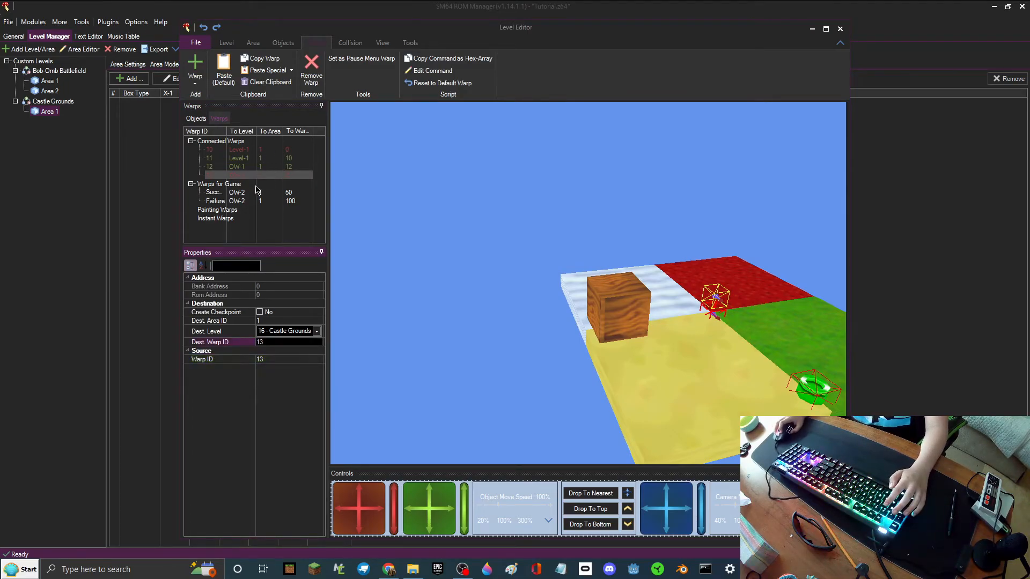
key(Return)
click(257, 168)
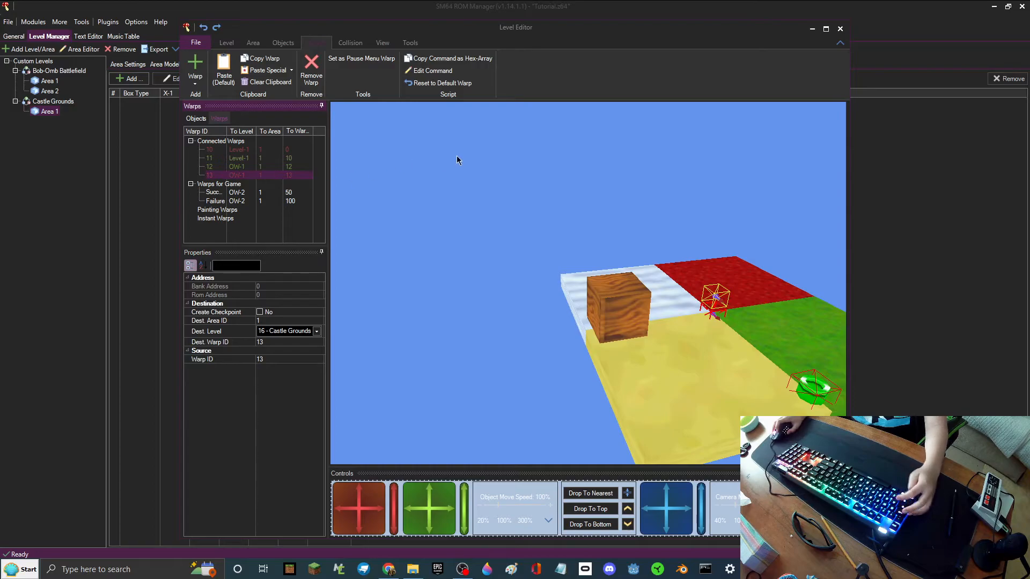
Step: Set the Failure game warp of Bob-Omb Battlefield Area 1 to destination level 16 - Castle Grounds and destination warp ID 13
click(37, 115)
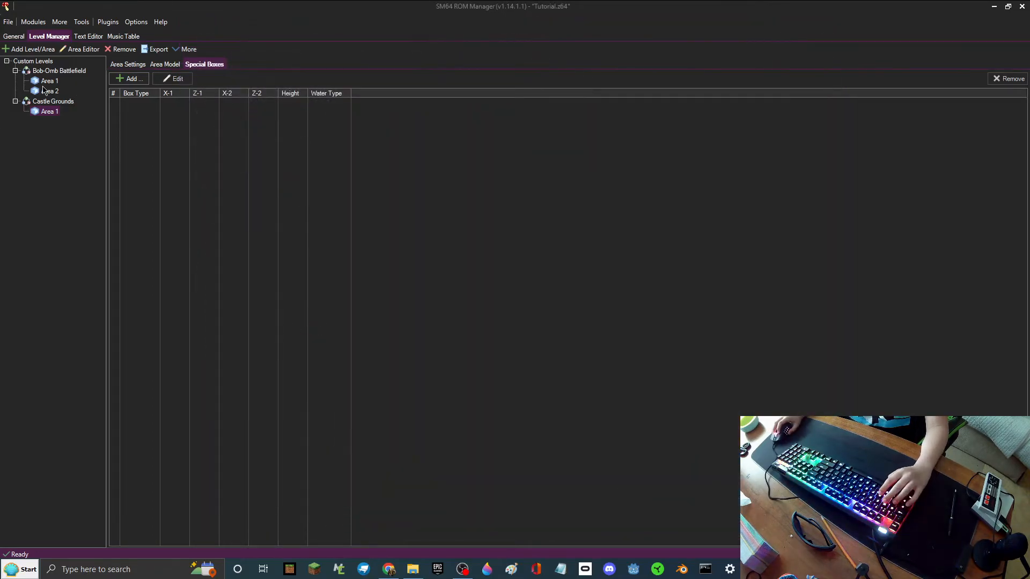
click(79, 49)
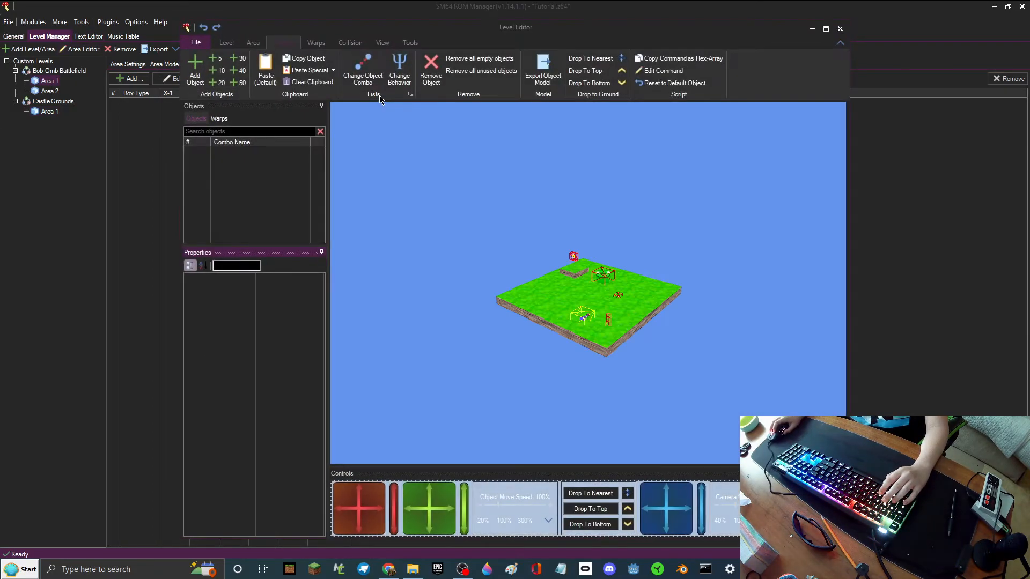
click(226, 183)
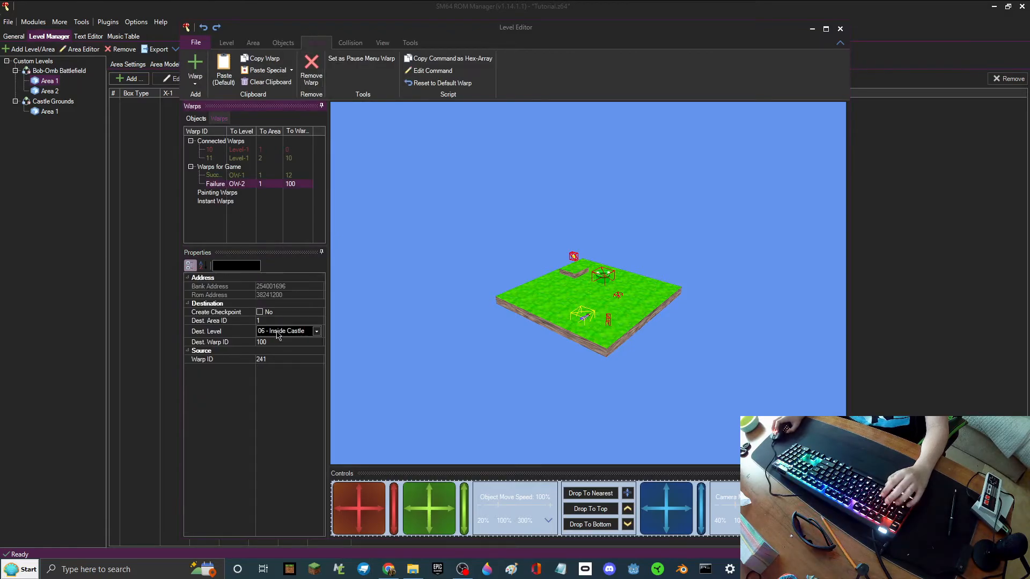
click(262, 360)
click(276, 339)
text(1)
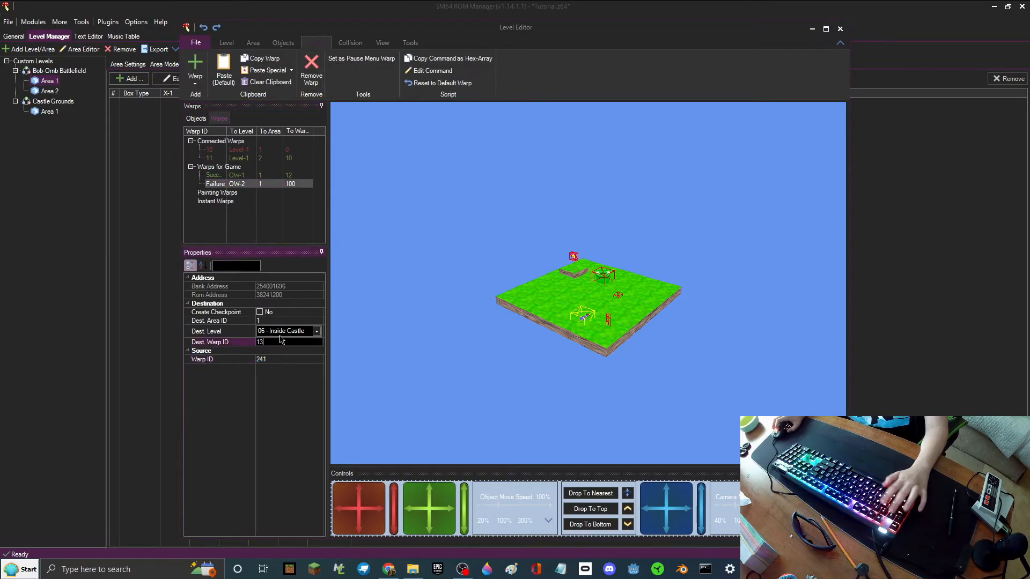
text(3)
click(282, 332)
click(280, 486)
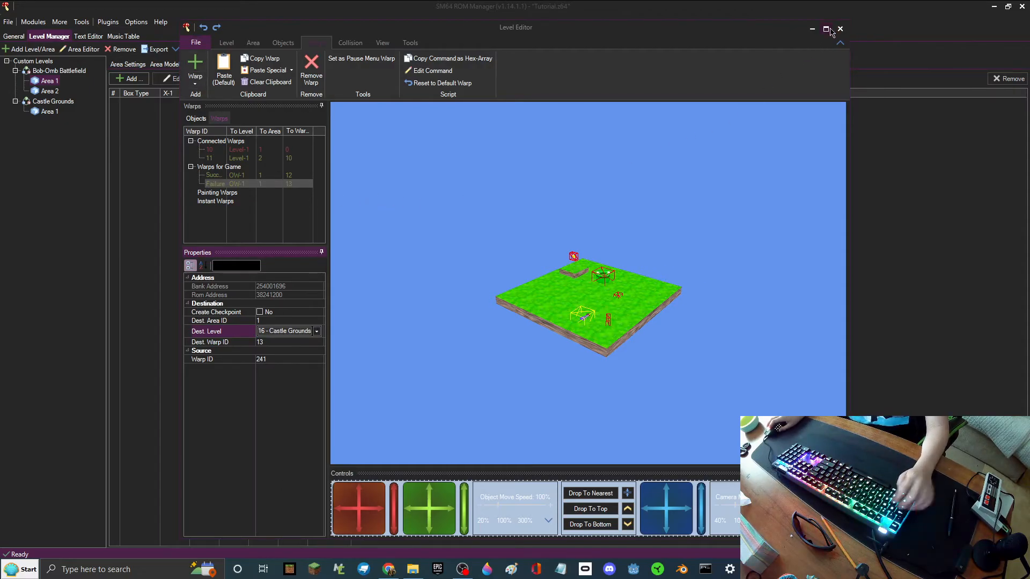
Step: Close the level editor, launch the Tutorial ROM in a maximized emulator window, and skip through to the file select screen
click(9, 35)
click(8, 23)
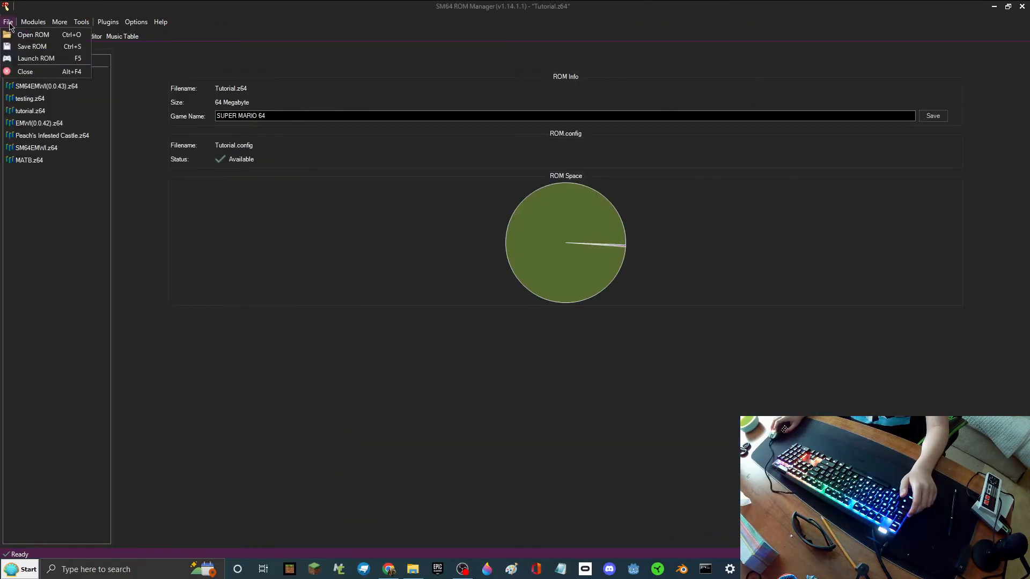
click(21, 59)
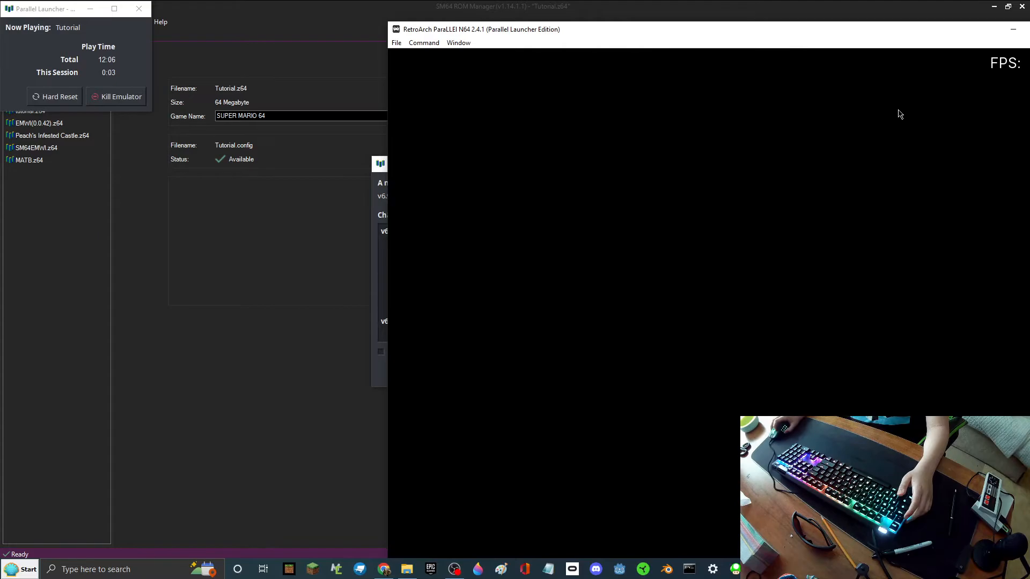
drag(800, 31, 515, 5)
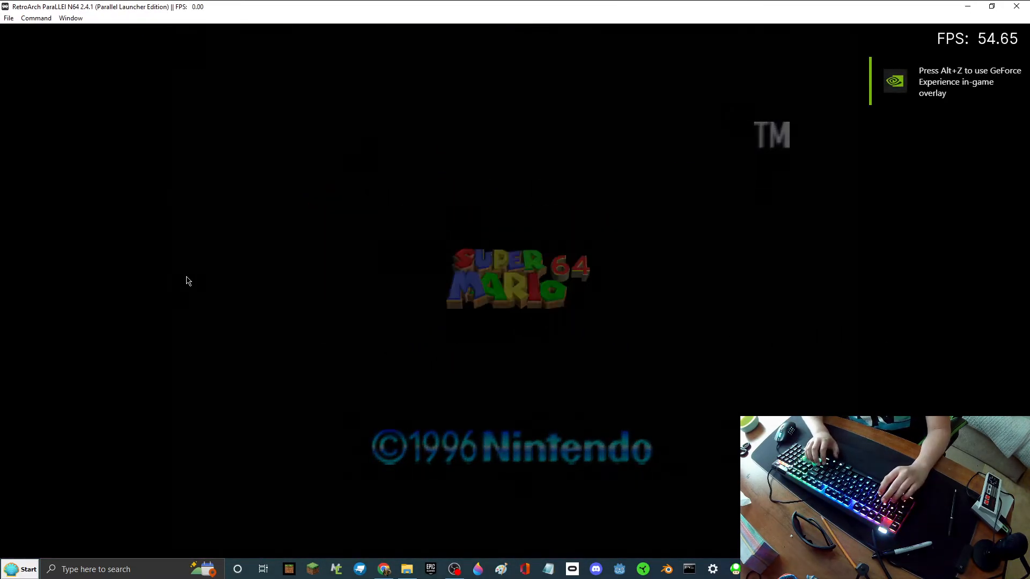
key(space)
key(Return)
key(Return)
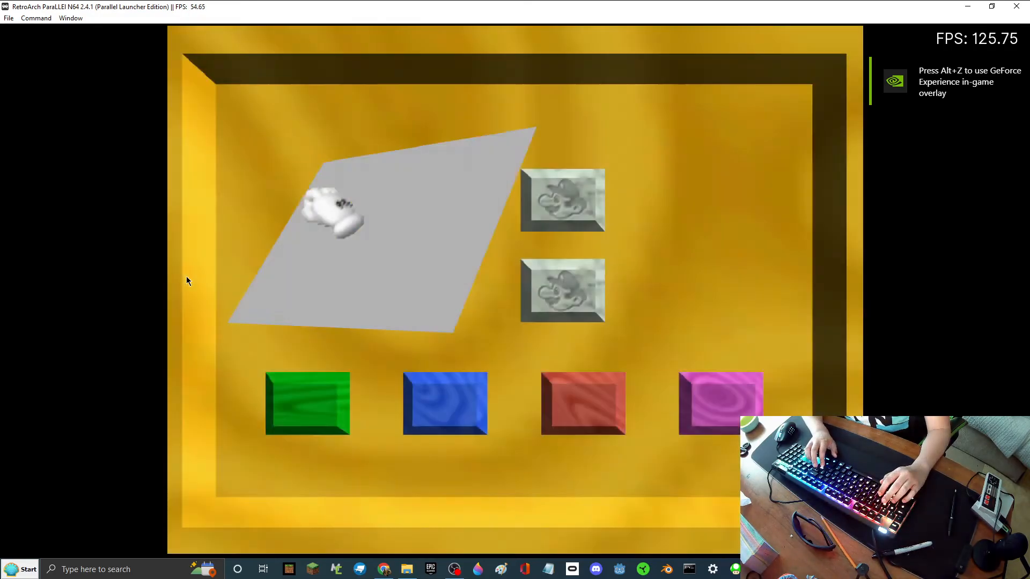
Step: Load the save file and take Mario into the green warp pipe in Castle Grounds
key(Right)
key(Up)
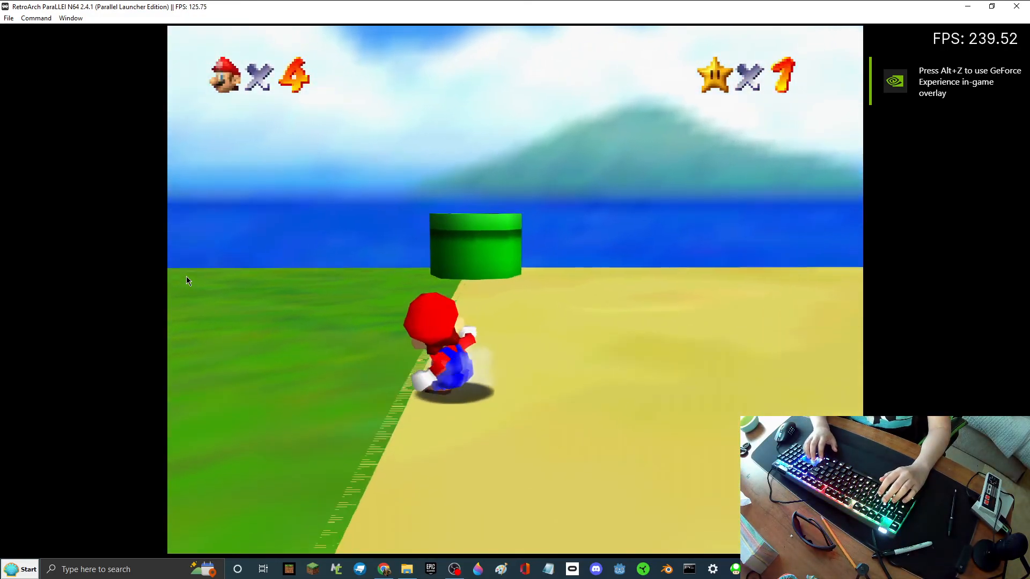
key(space)
key(Up)
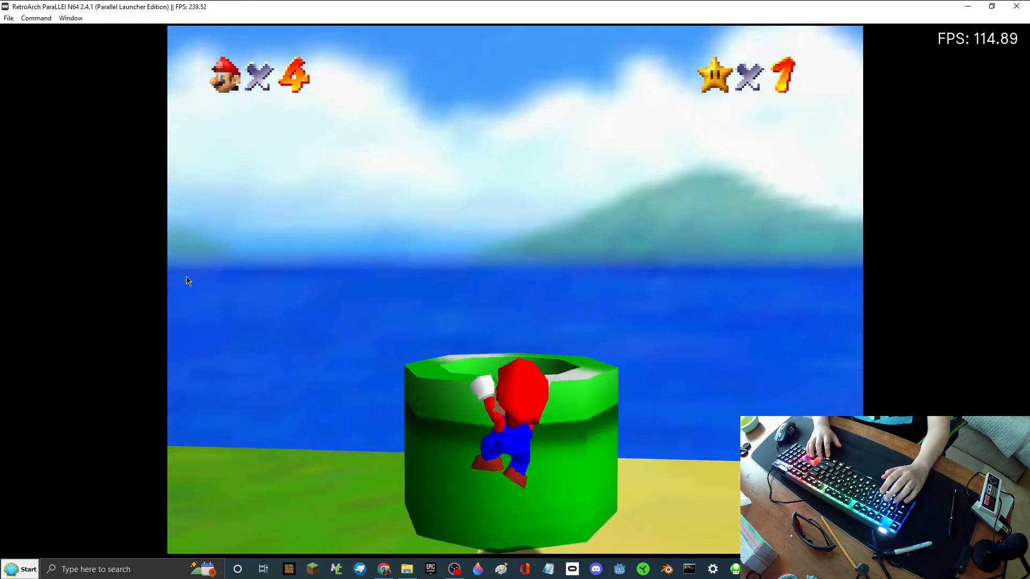
key(space)
key(Down)
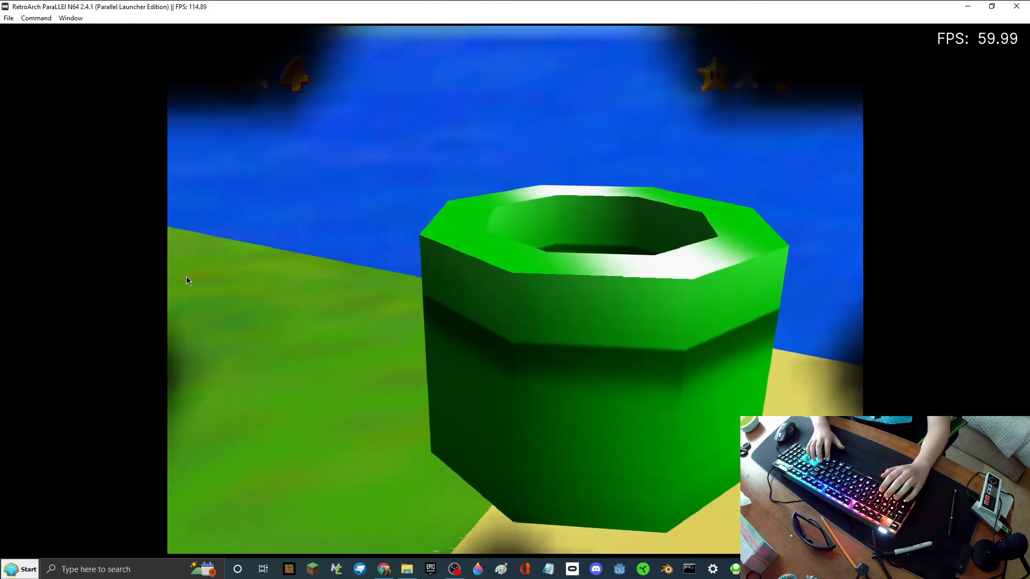
Step: Enter the course, collect the star above the raised platform to test the success exit, and choose Save & Continue
key(space)
key(Up)
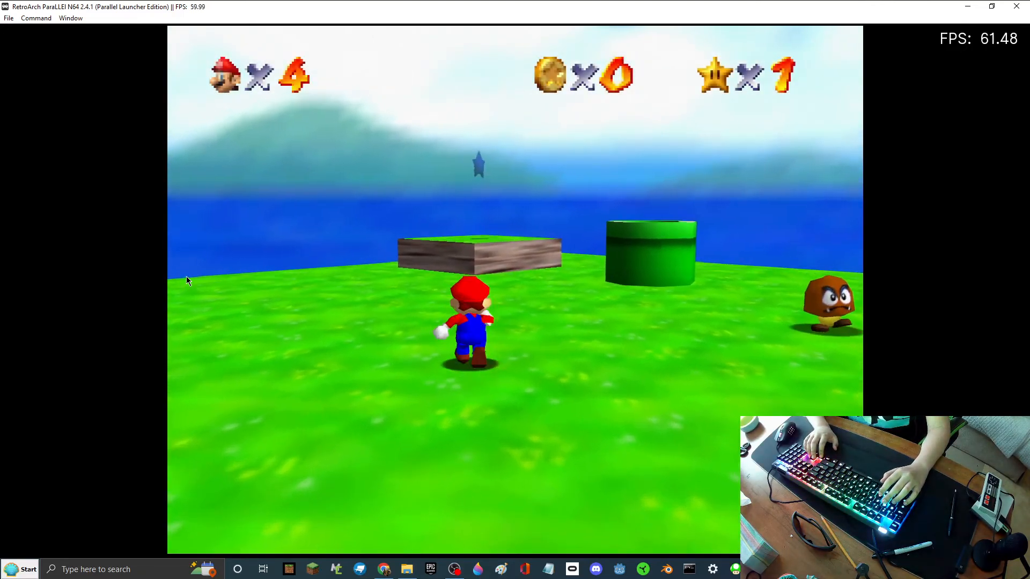
key(space)
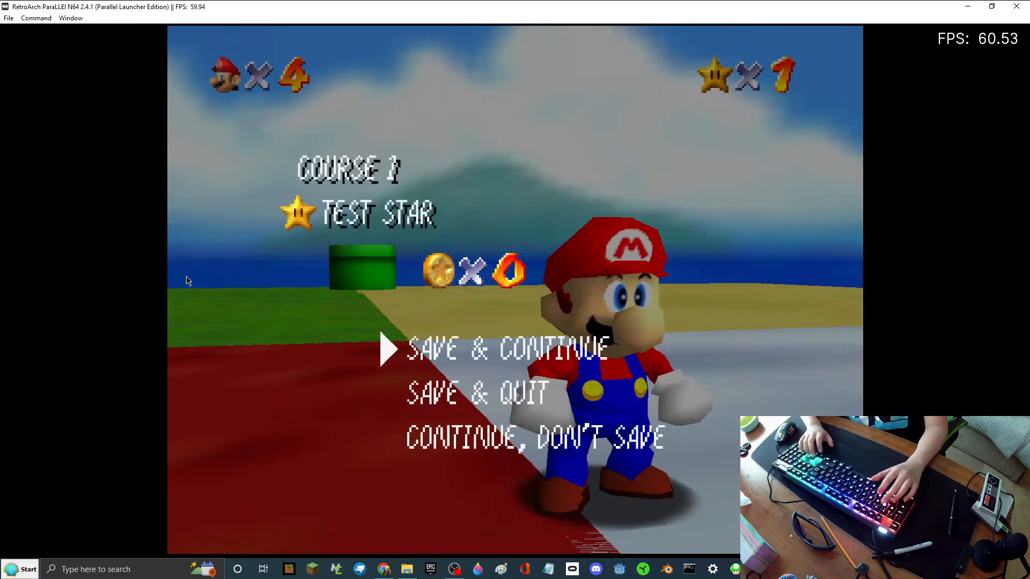
key(x)
Step: Run Mario back to the Castle Grounds pipe and re-enter Course 1 through the star select screen
key(Up)
key(Left)
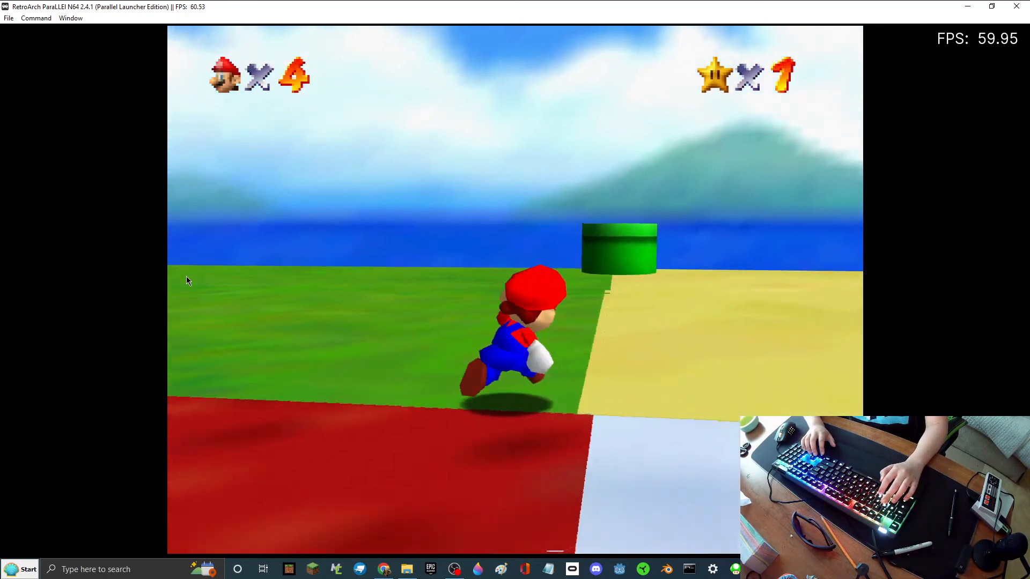
key(Right)
key(Left)
key(Right)
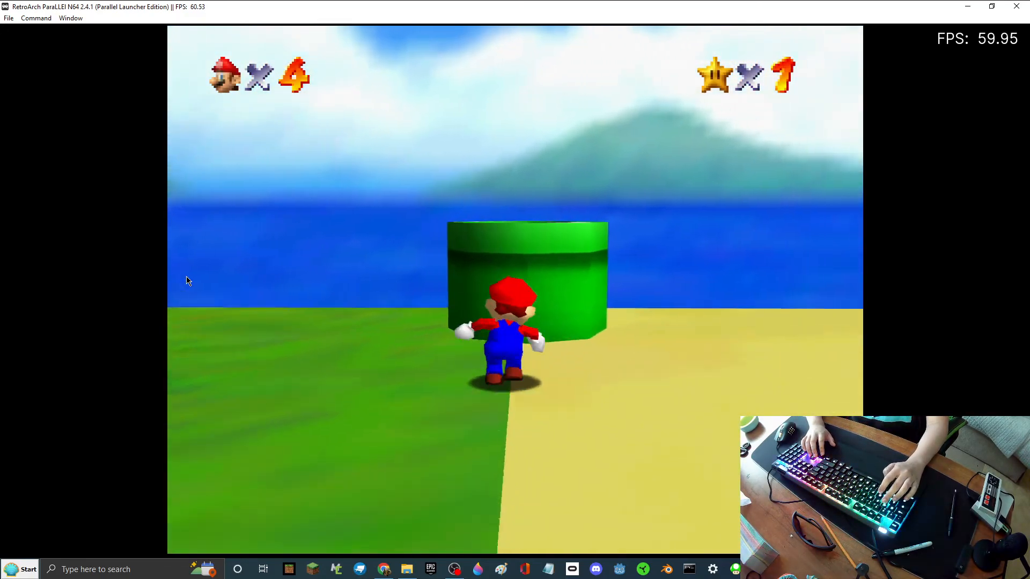
key(x)
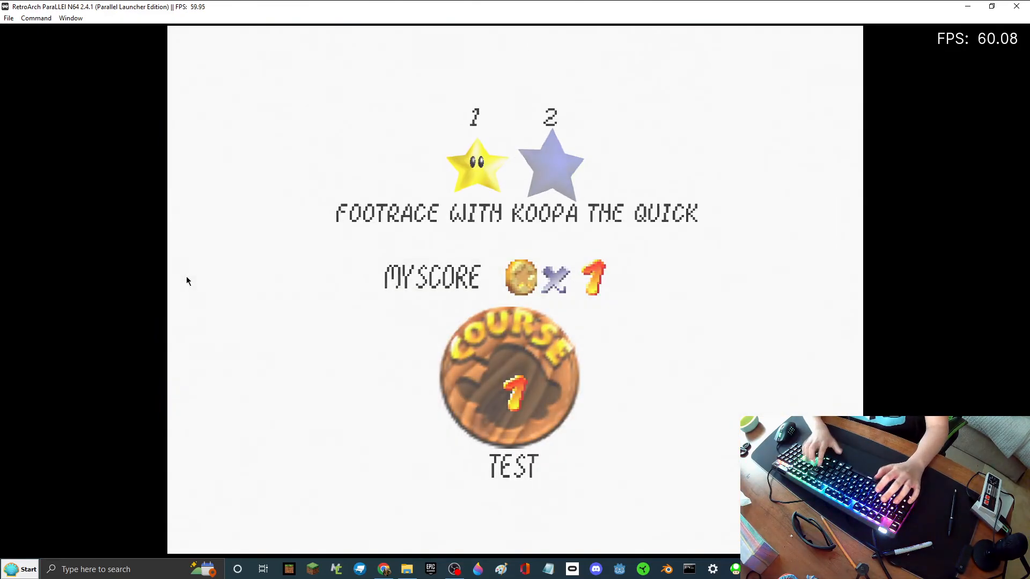
key(x)
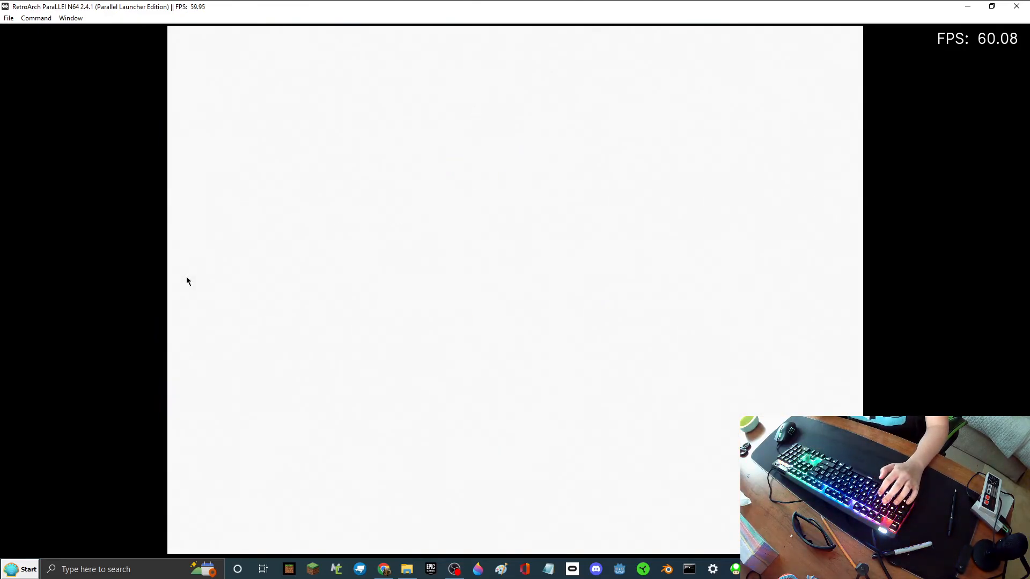
Step: Fast-forward the emulation and let the Goomba hit Mario until he dies, testing the course's failure exit to Castle Grounds
key(Right)
key(space)
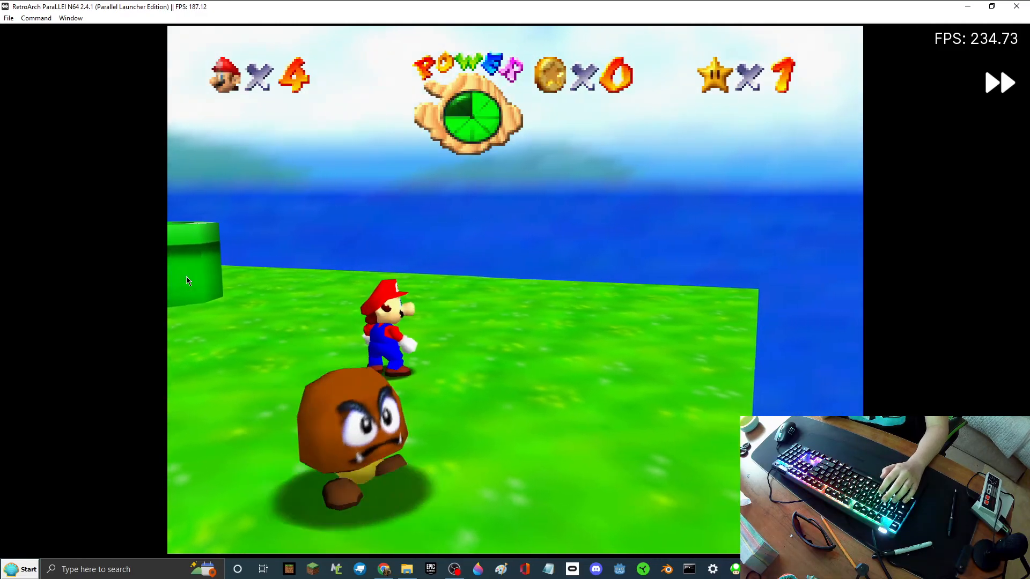
key(Down)
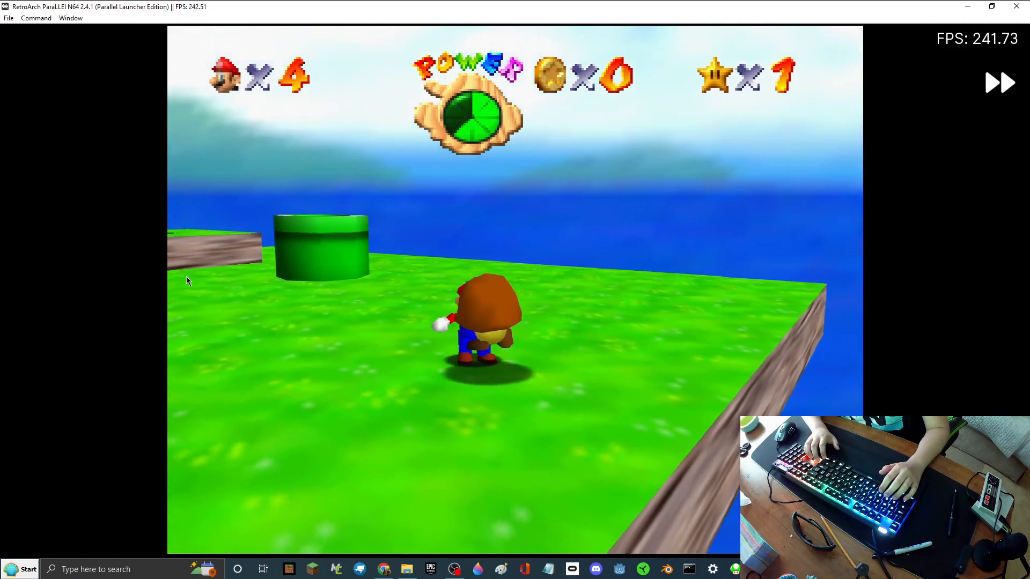
key(Left)
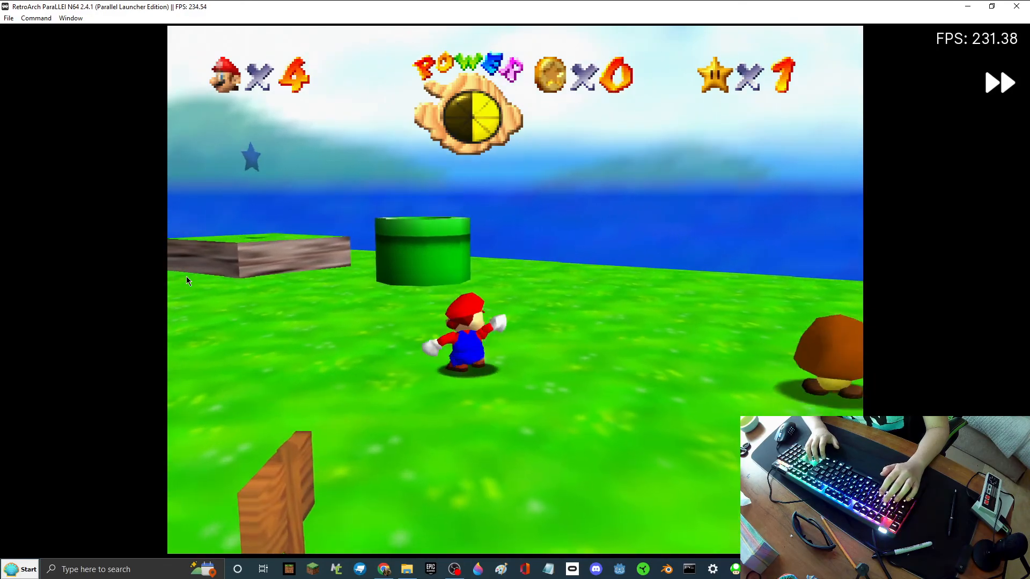
key(Left)
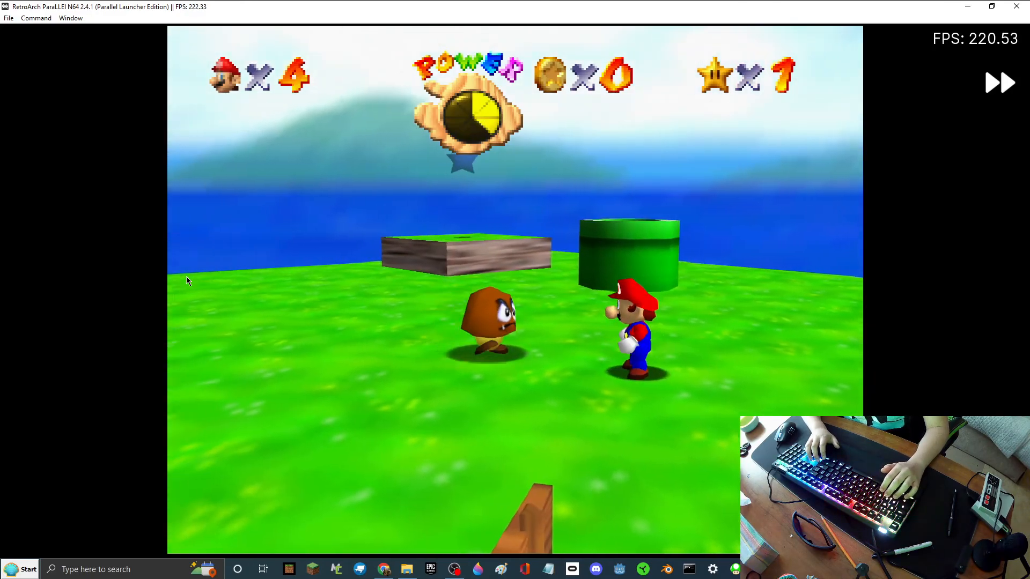
key(Right)
key(Left)
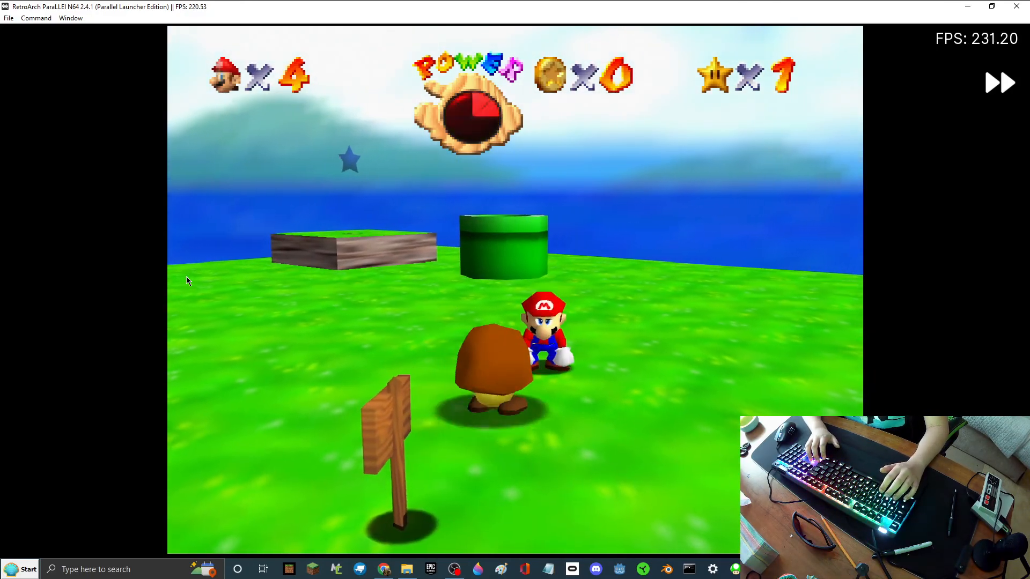
key(Left)
key(Right)
key(d)
key(s)
key(d)
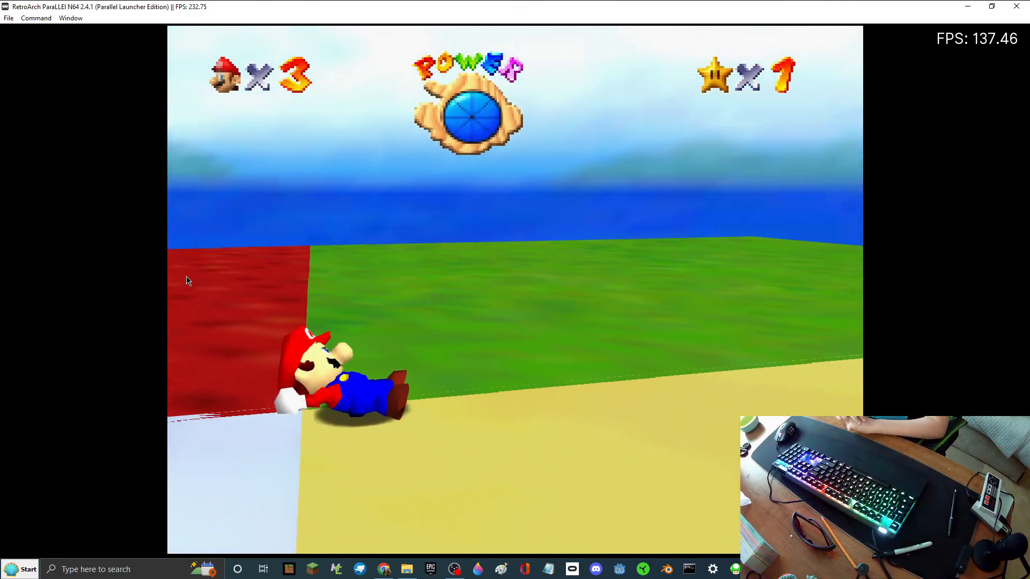
Step: Run Mario from the failure-exit arrival point onto the red floor section and look around Castle Grounds to check where he was returned
key(s)
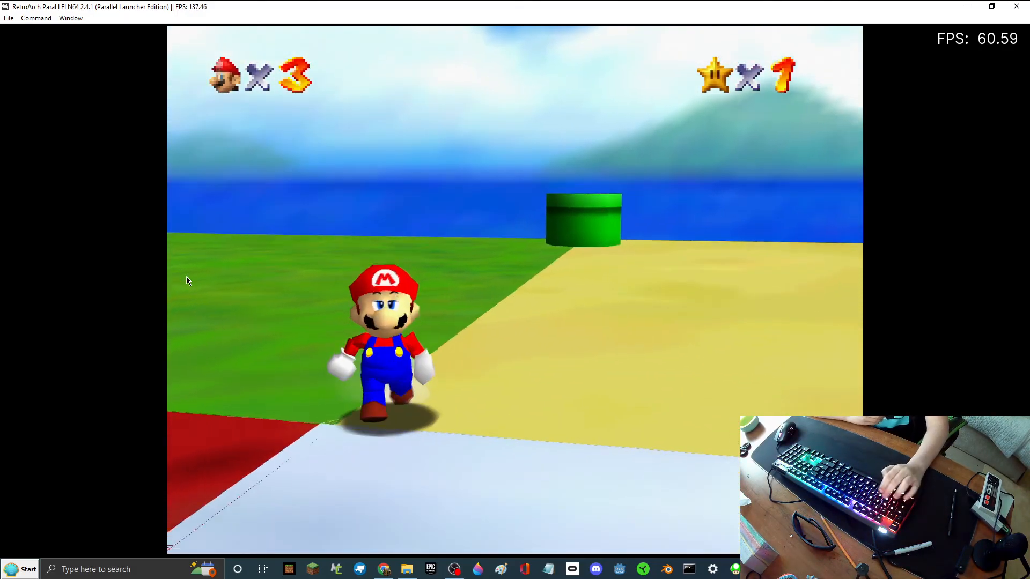
key(s)
key(a)
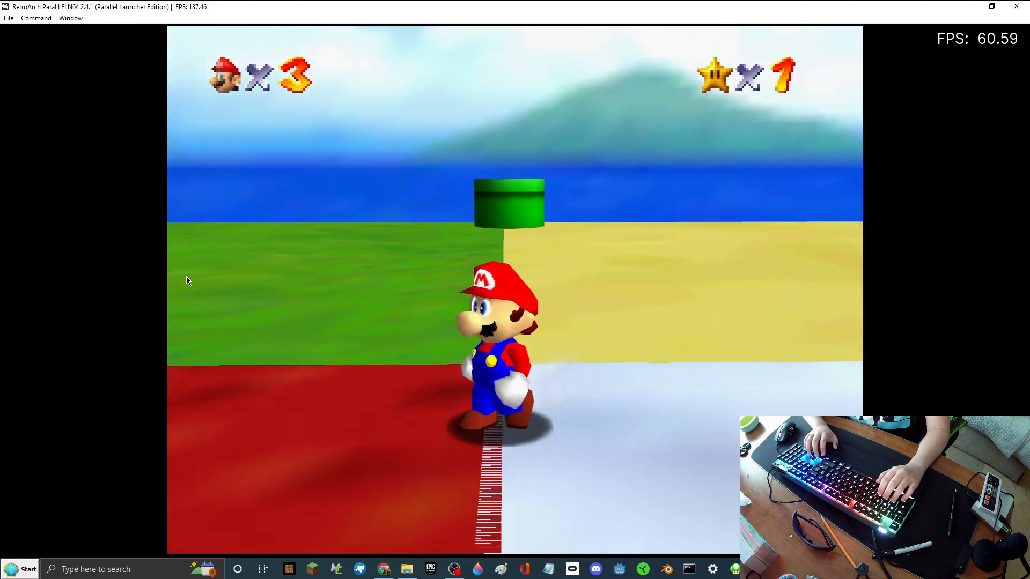
key(a)
key(s)
key(d)
key(s)
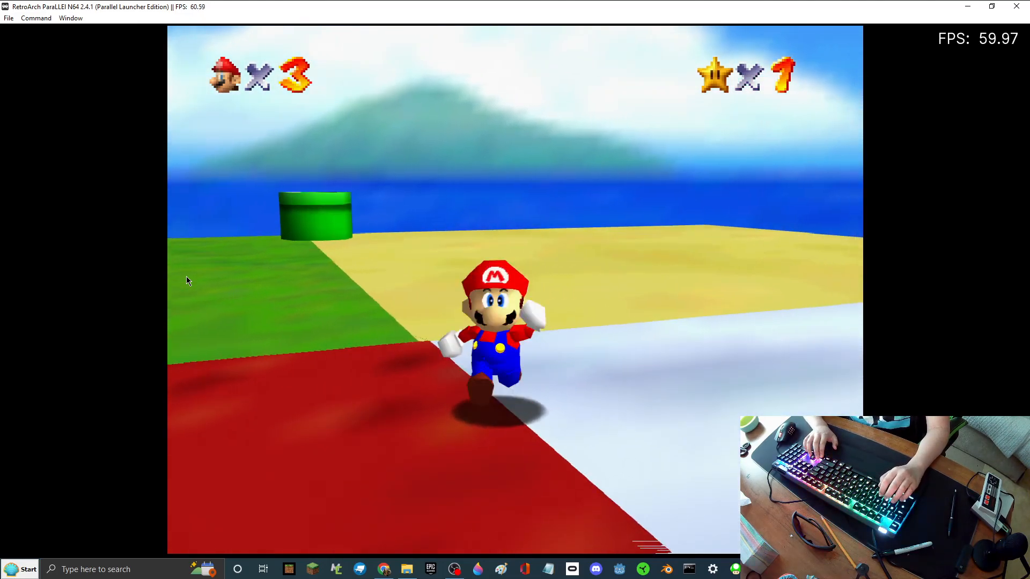
key(d)
key(s)
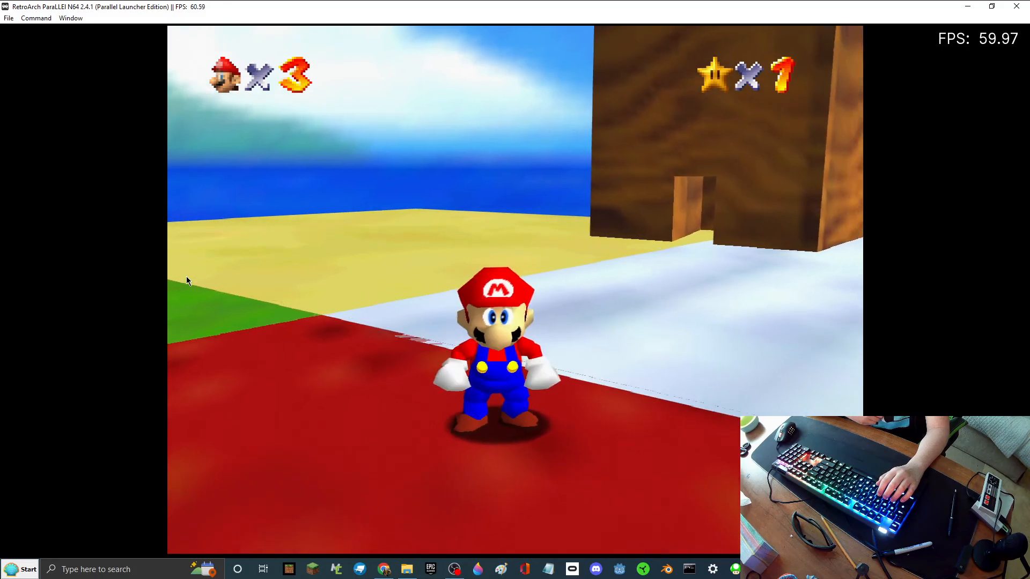
key(d)
key(s)
key(d)
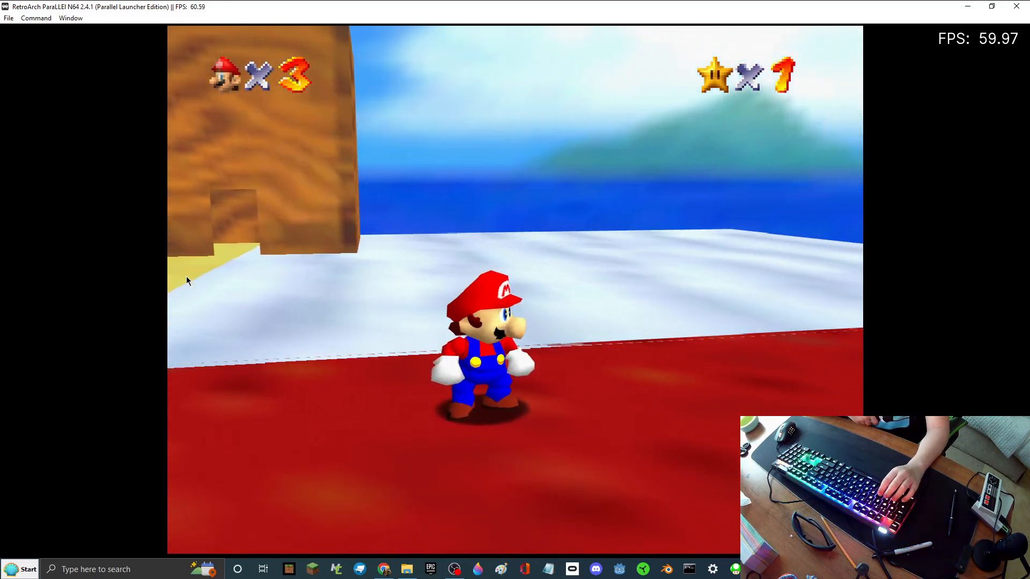
key(d)
key(s)
key(d)
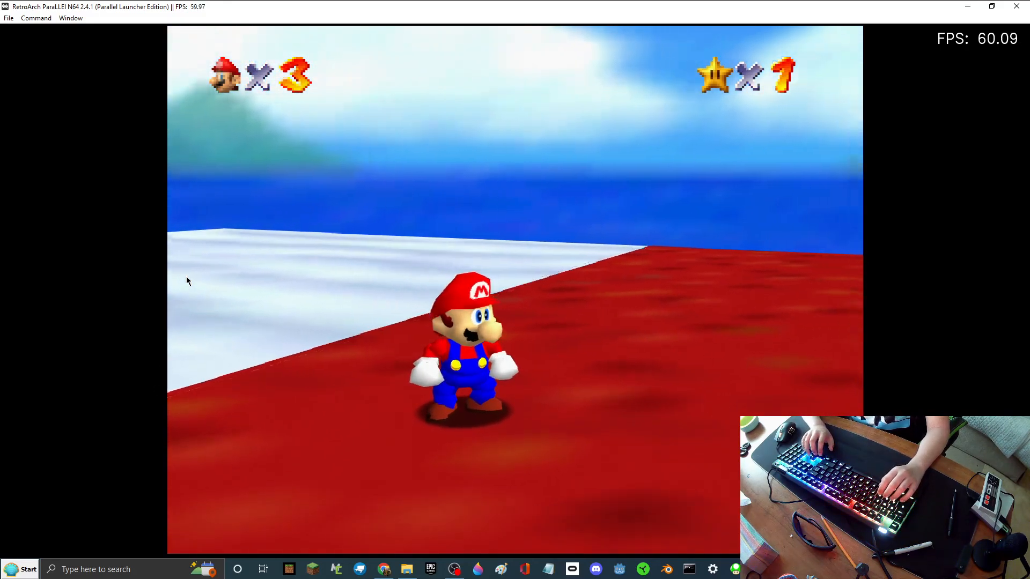
key(s)
key(d)
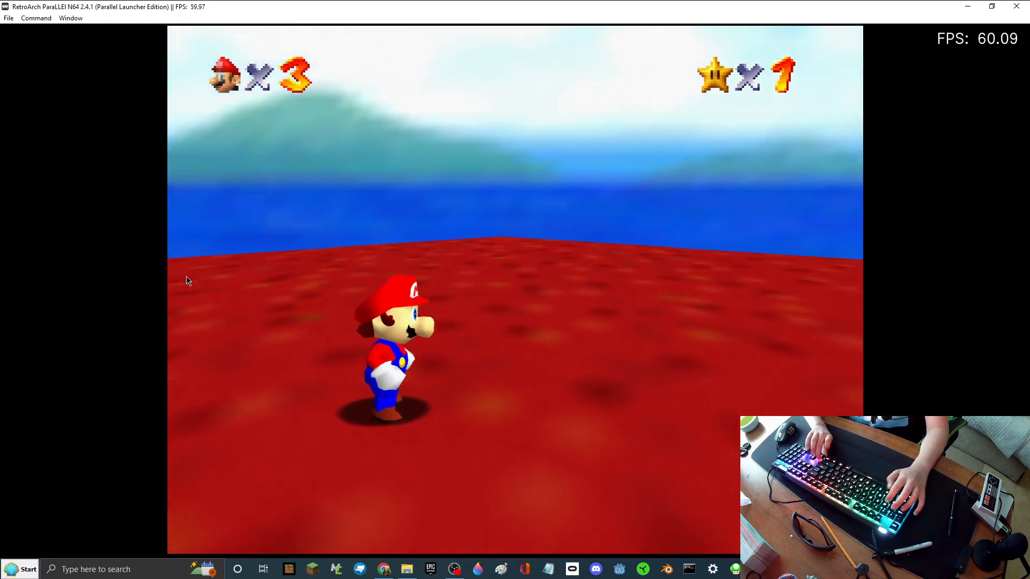
key(Left)
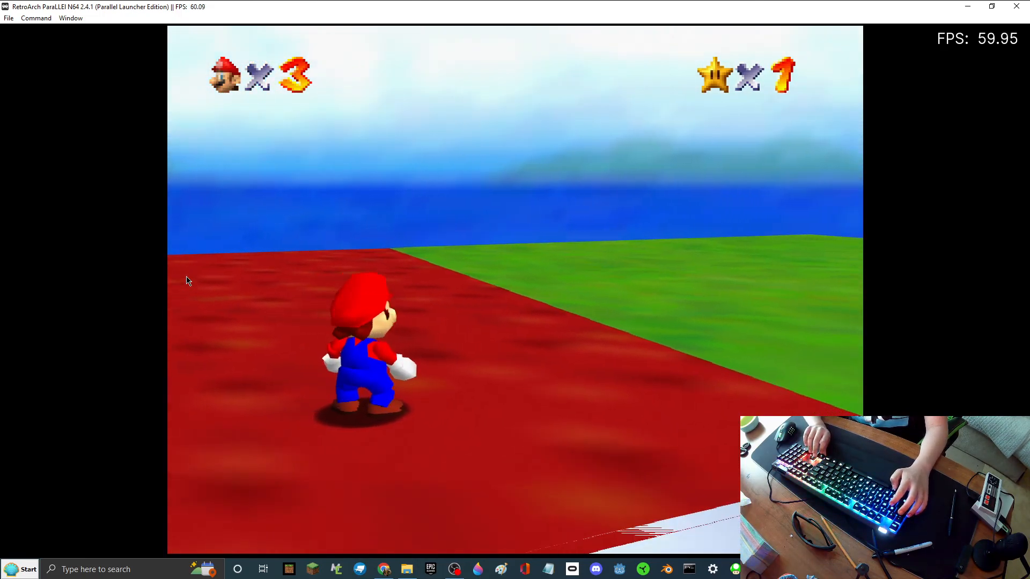